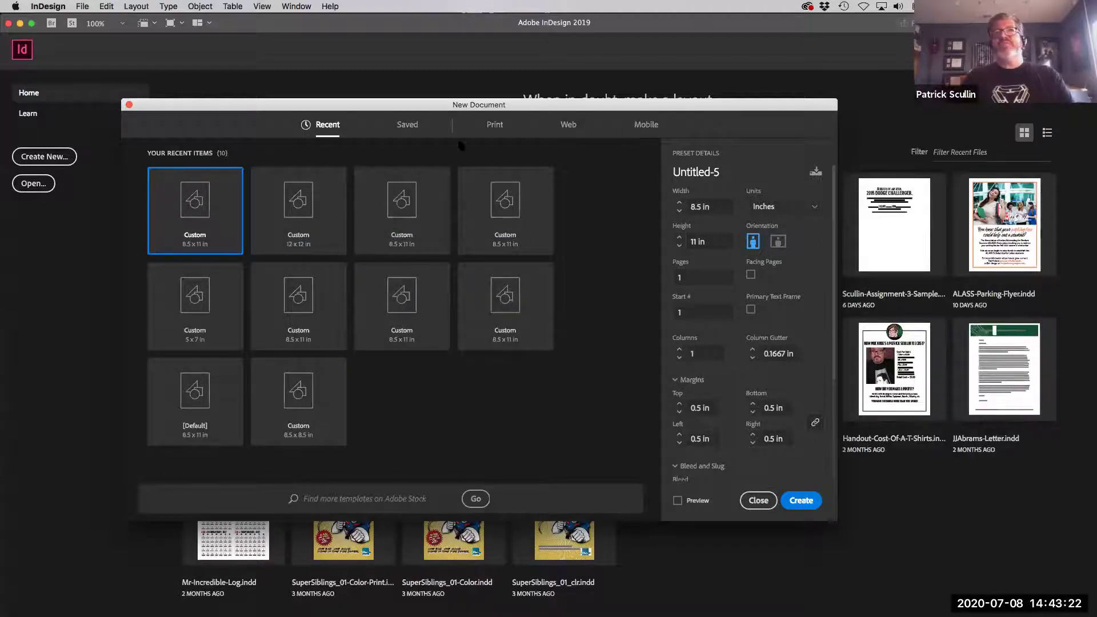
Choose the Letter print preset in inches for the new document and turn off facing pages
click(500, 132)
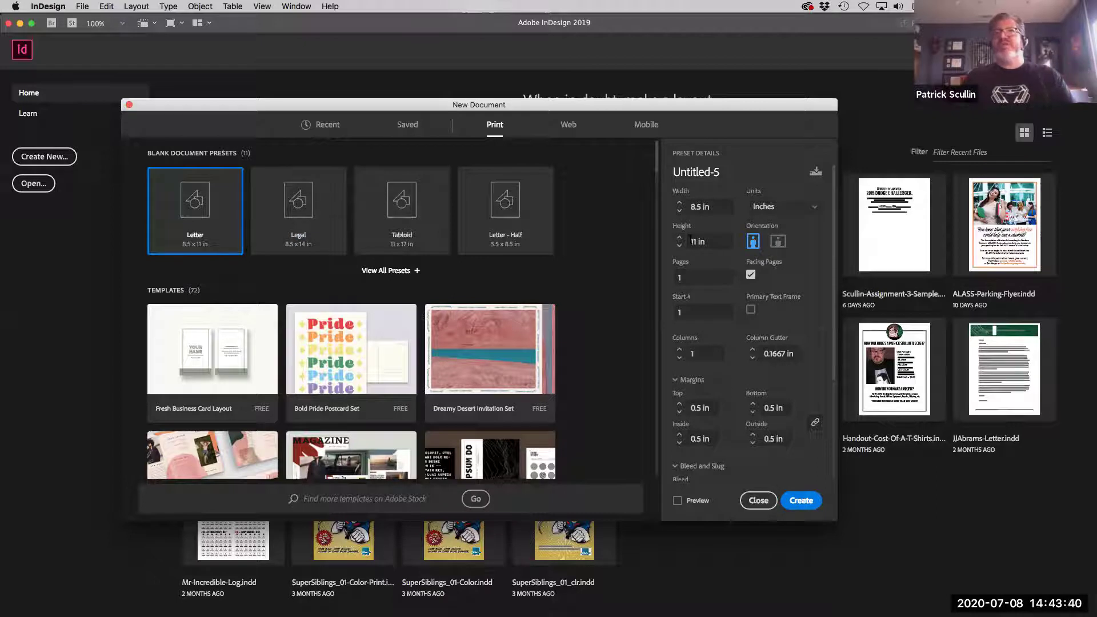
click(812, 214)
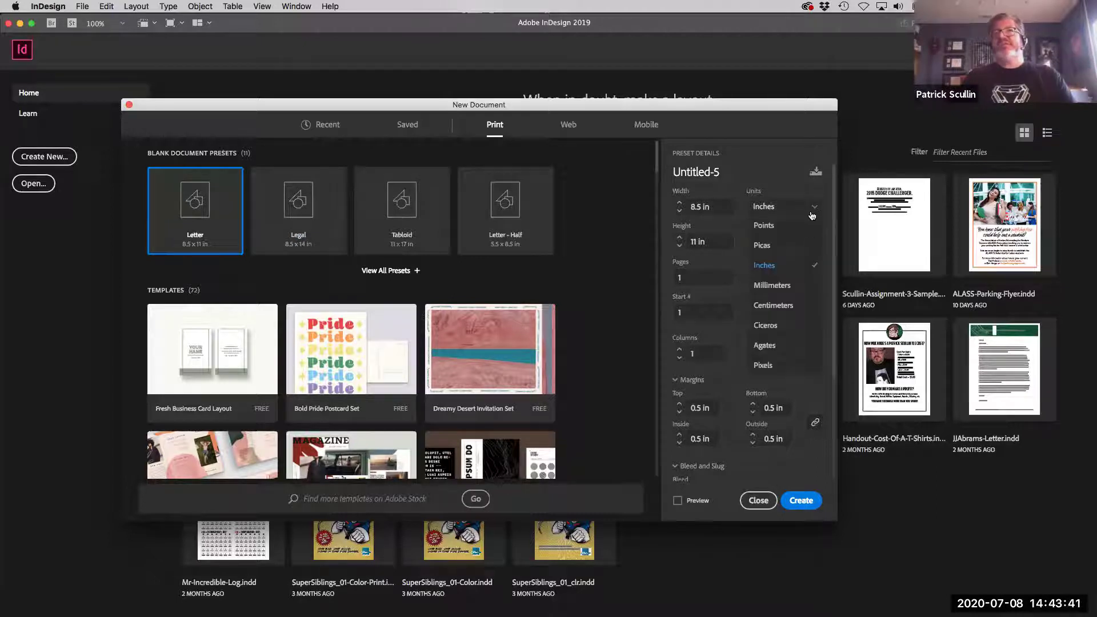
click(794, 268)
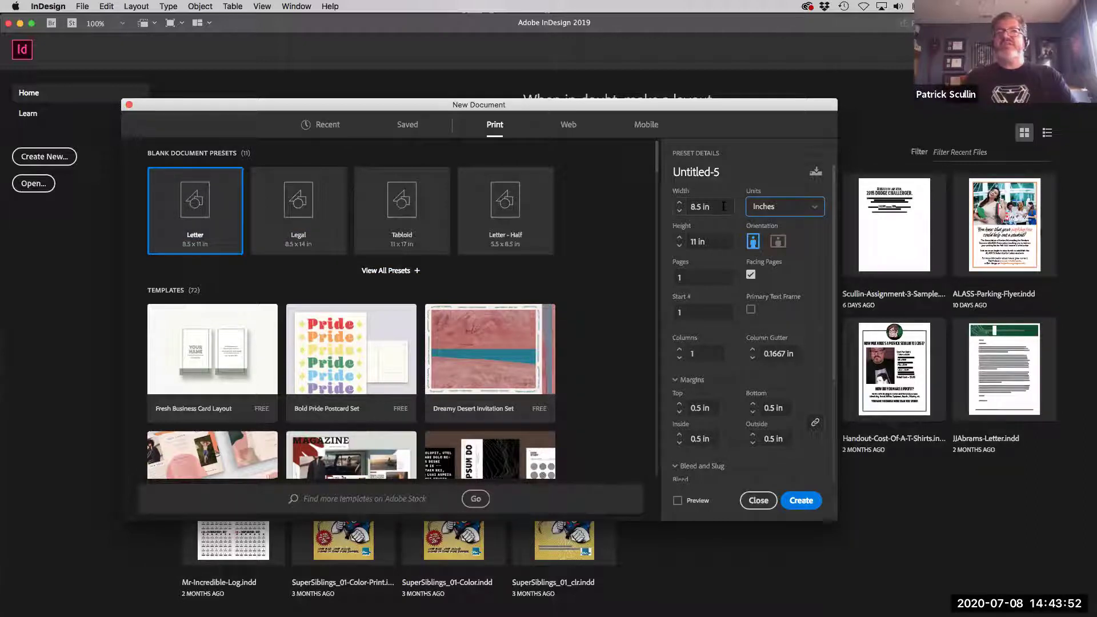
click(179, 213)
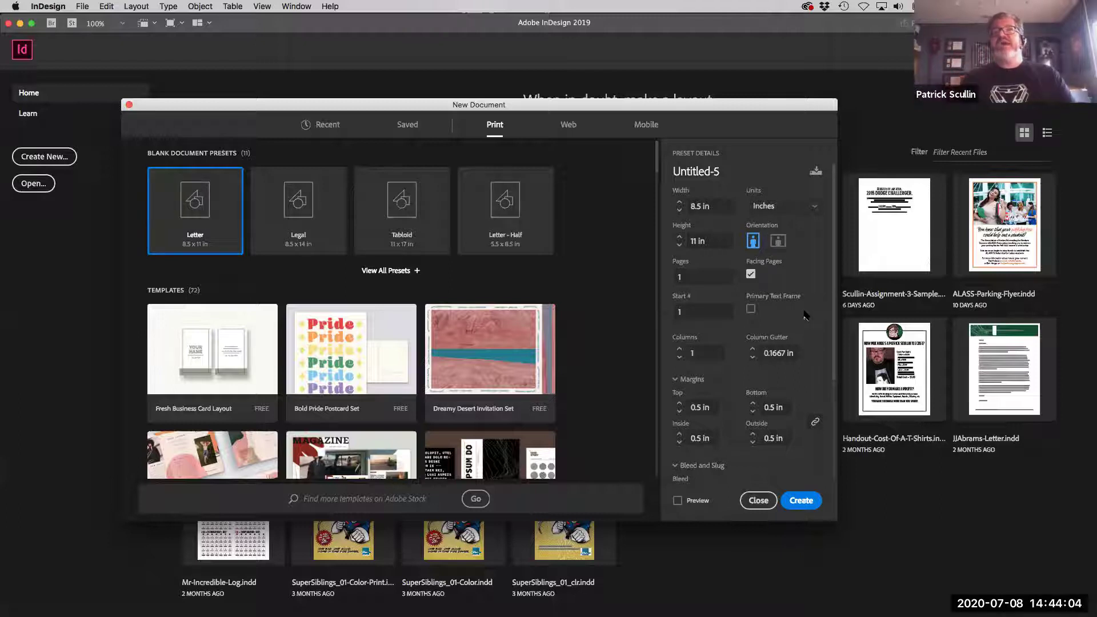
click(750, 275)
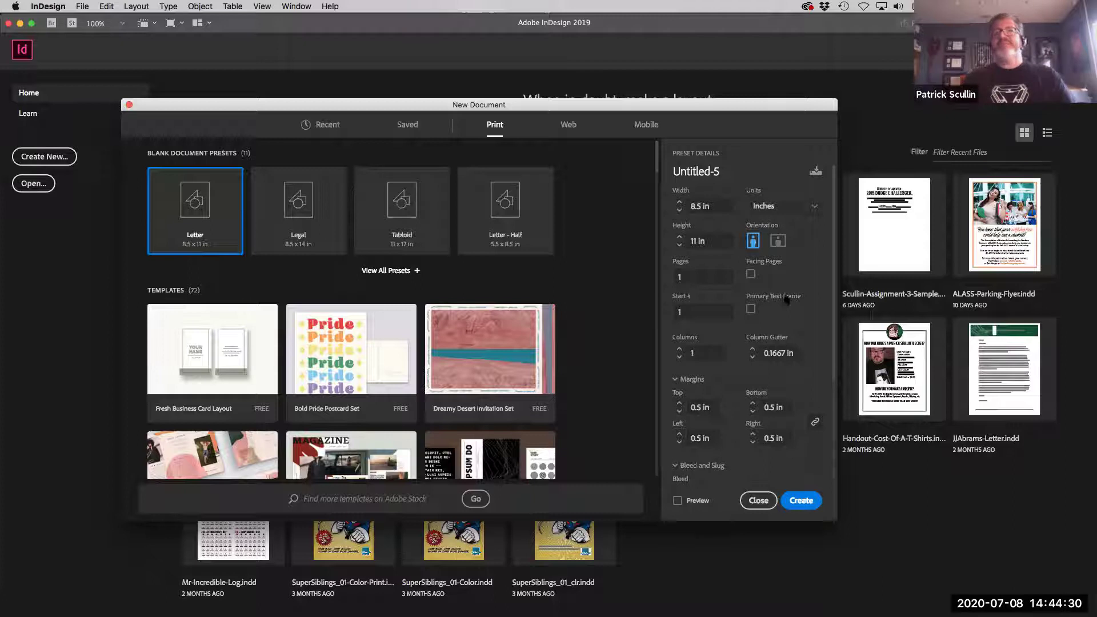
Set the bleed to 0.125 in on all four sides and create the document
scroll(787, 294, down, 3)
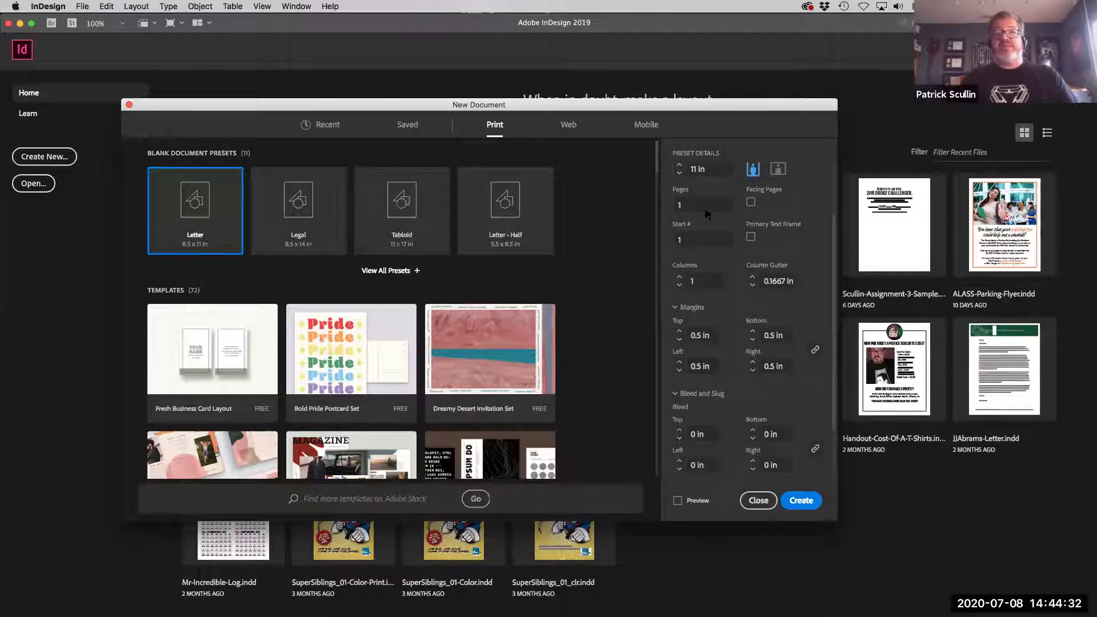
scroll(702, 240, down, 1)
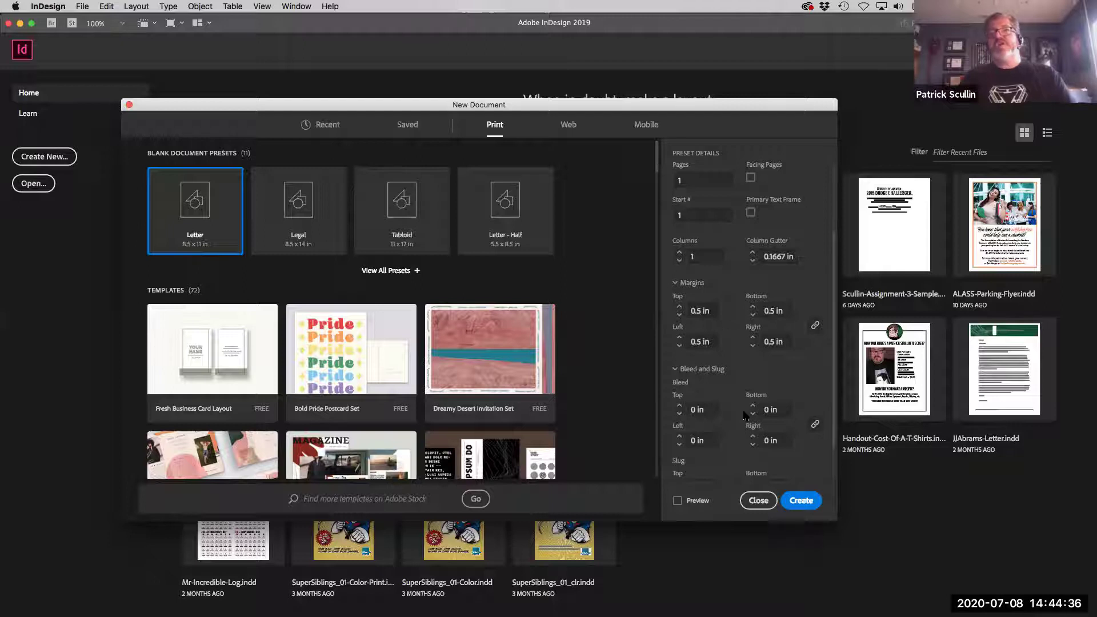
scroll(744, 415, down, 1)
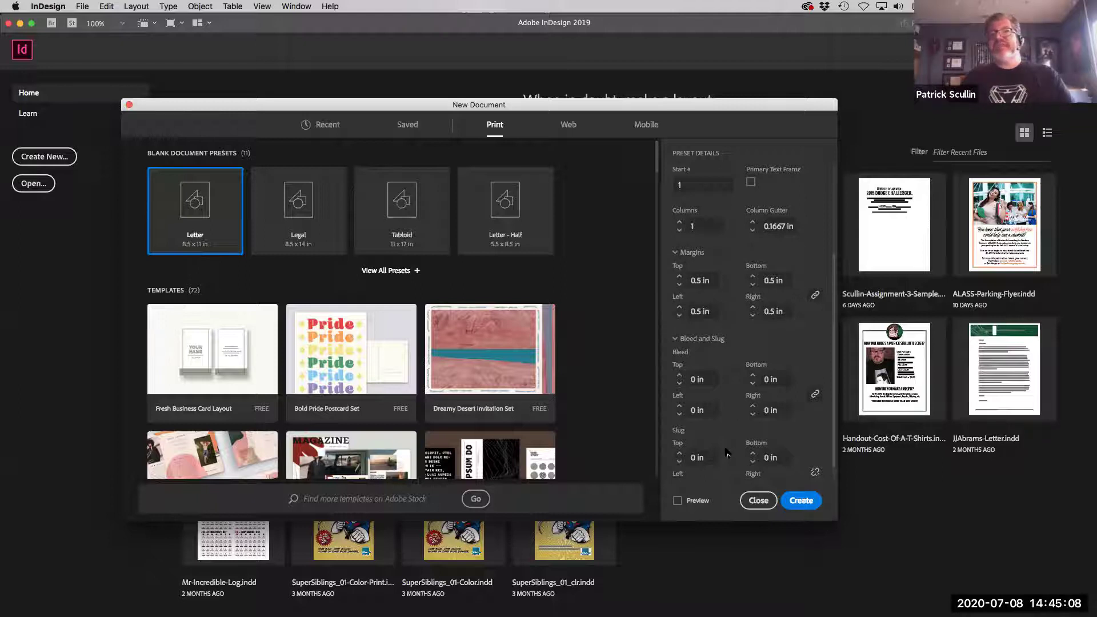
scroll(727, 453, down, 1)
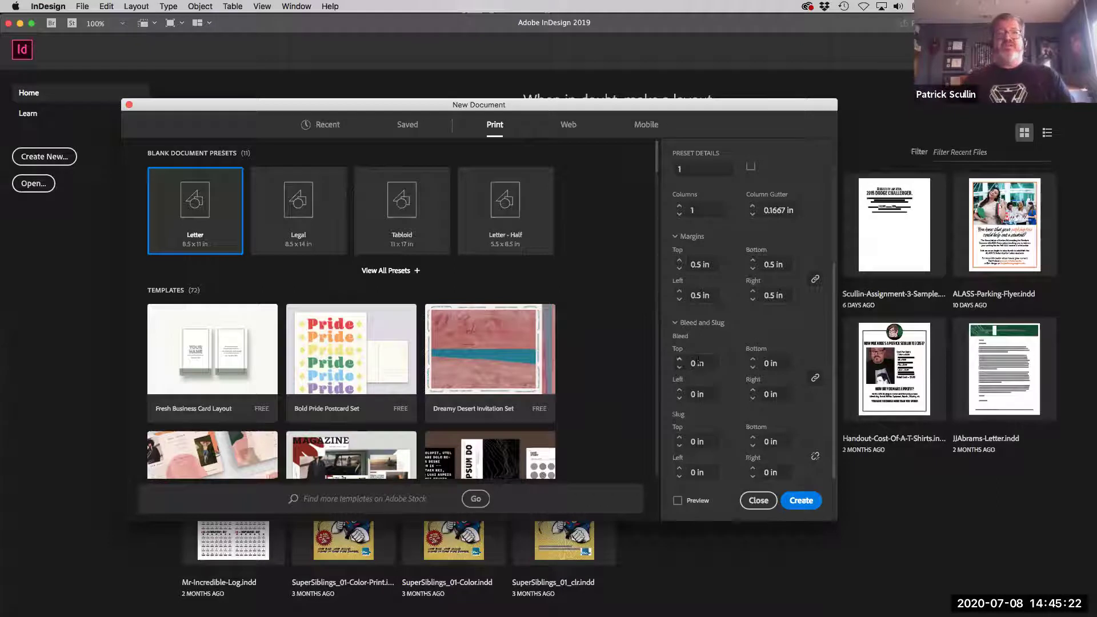
click(679, 359)
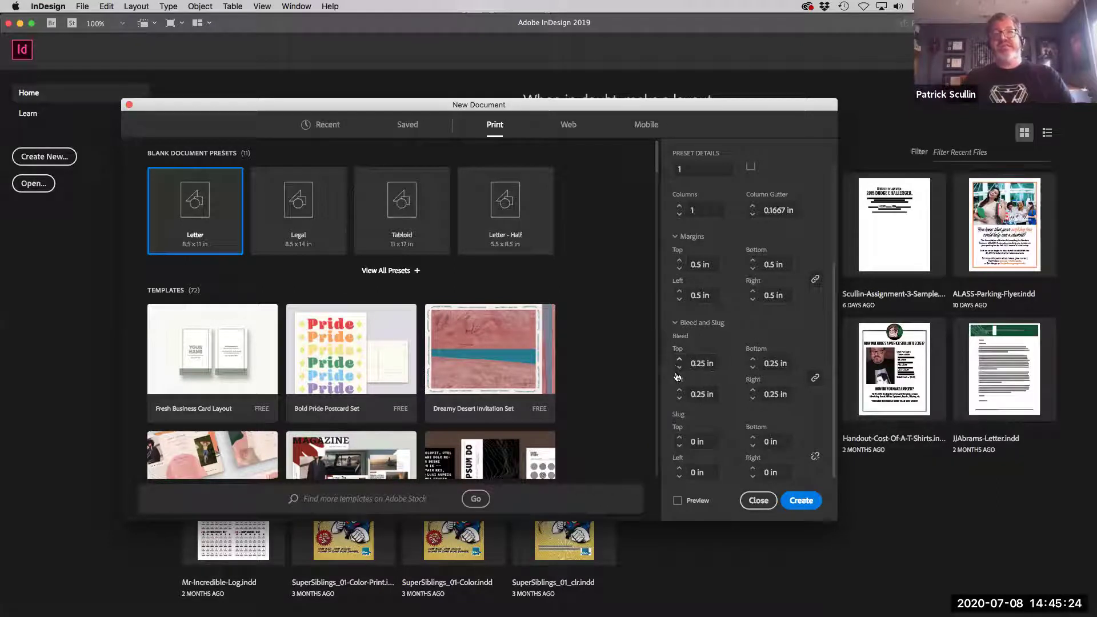
click(679, 369)
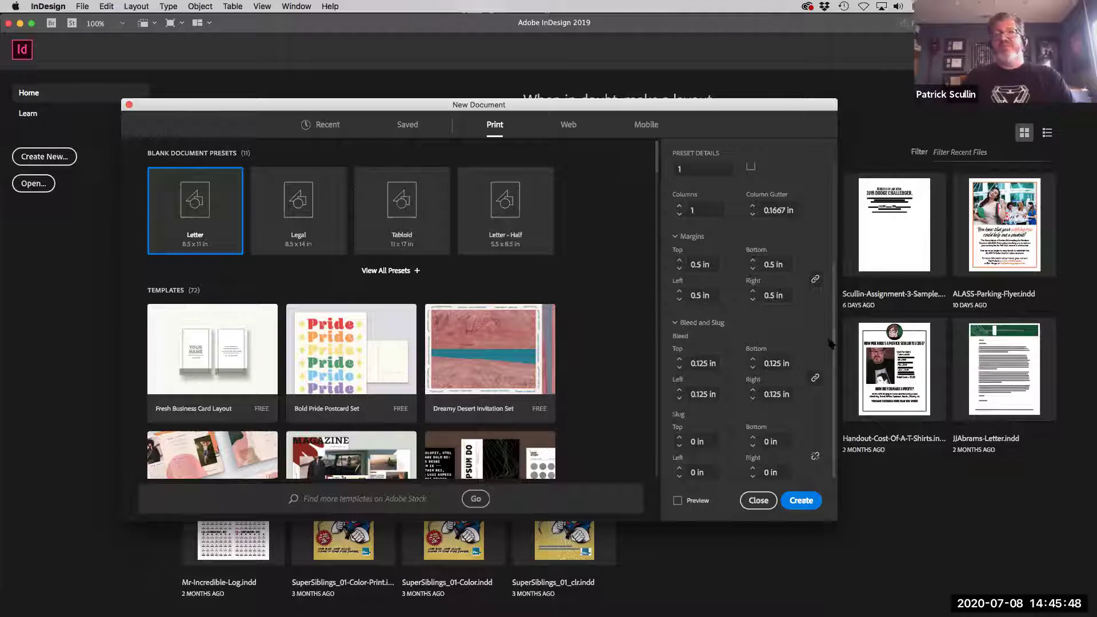
scroll(832, 398, down, 1)
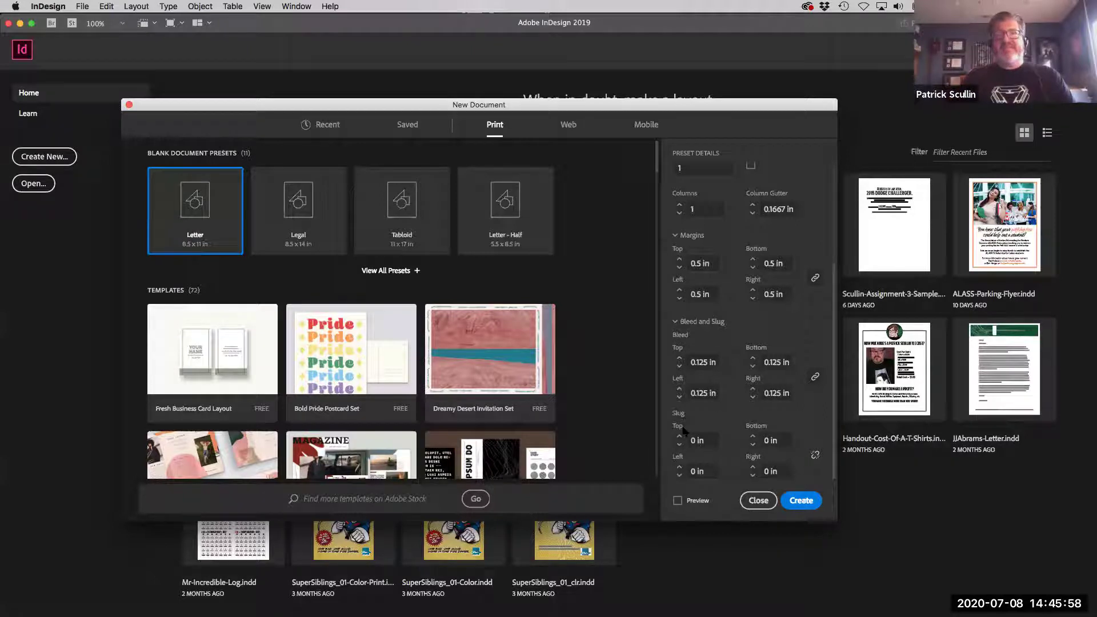
click(800, 501)
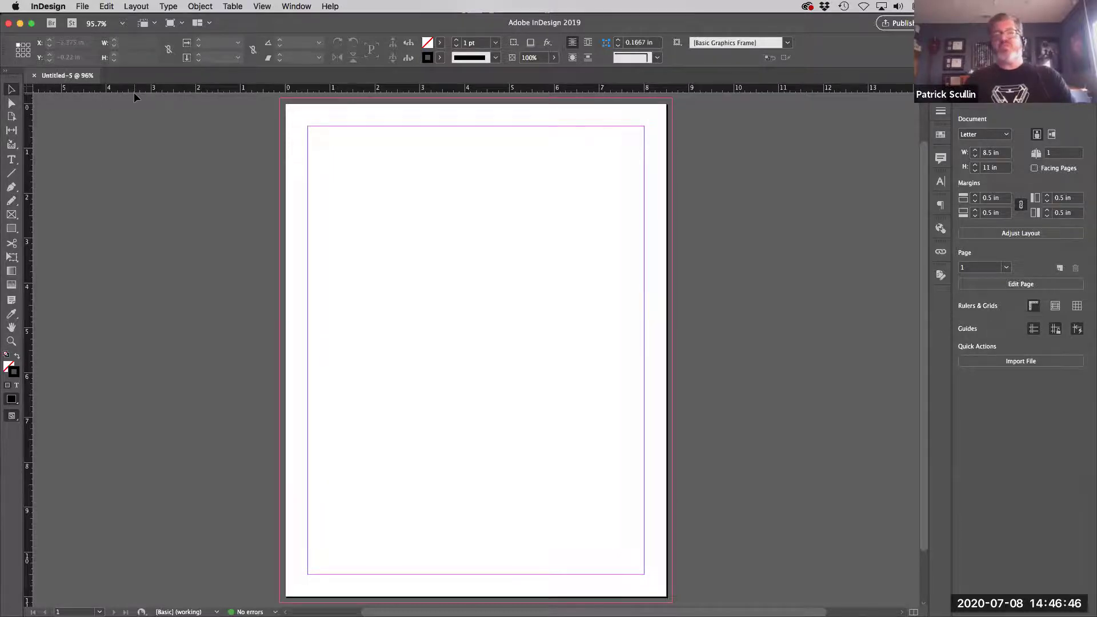
click(260, 6)
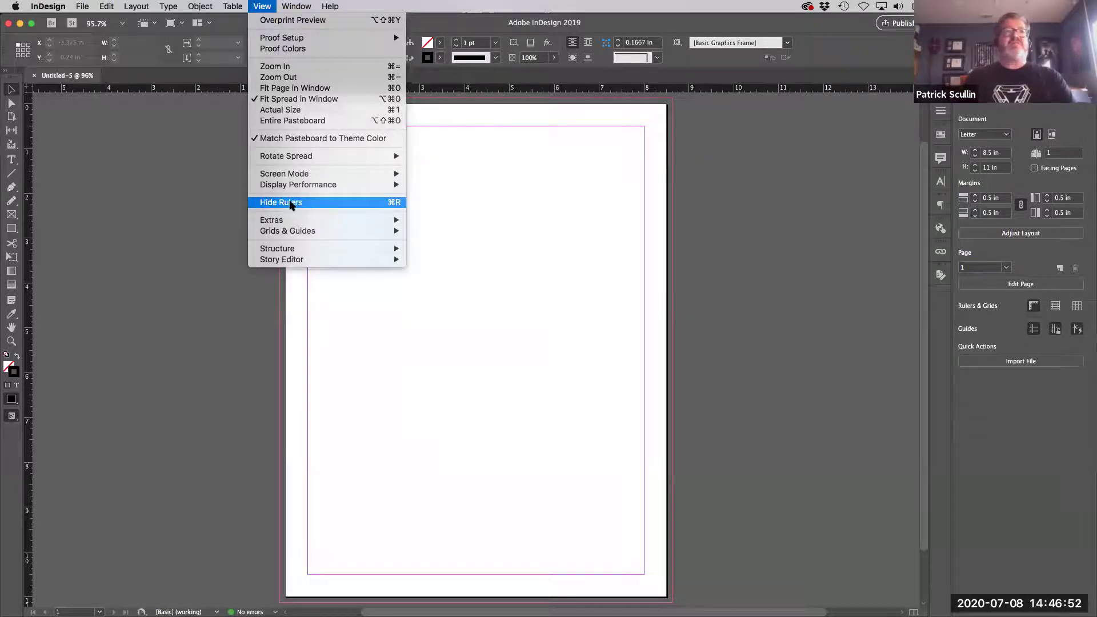
mouse_move(232, 6)
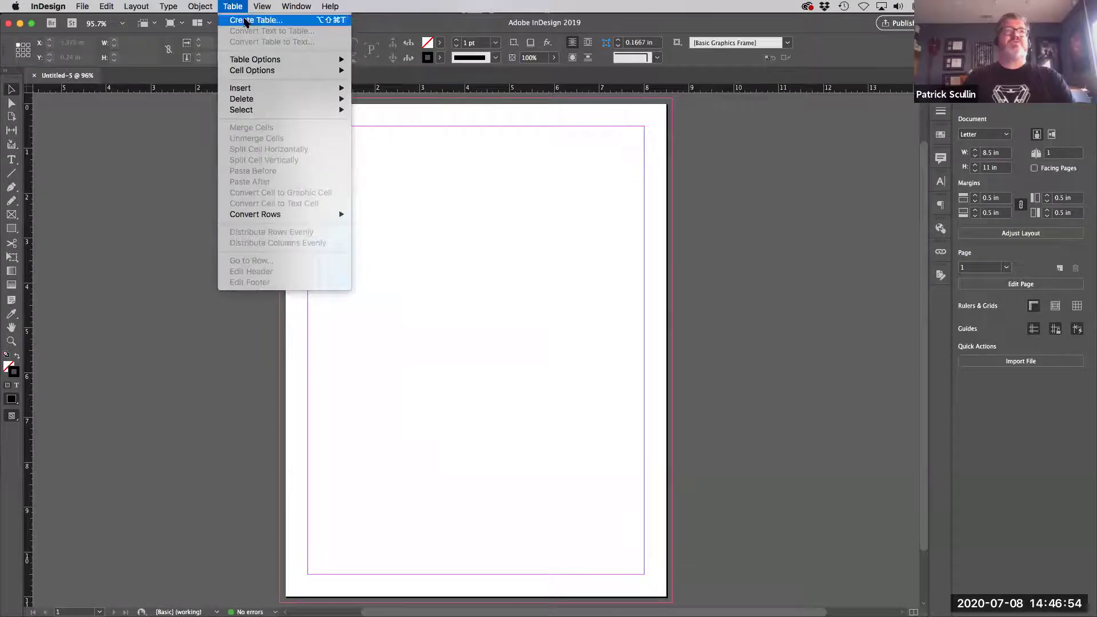
click(424, 33)
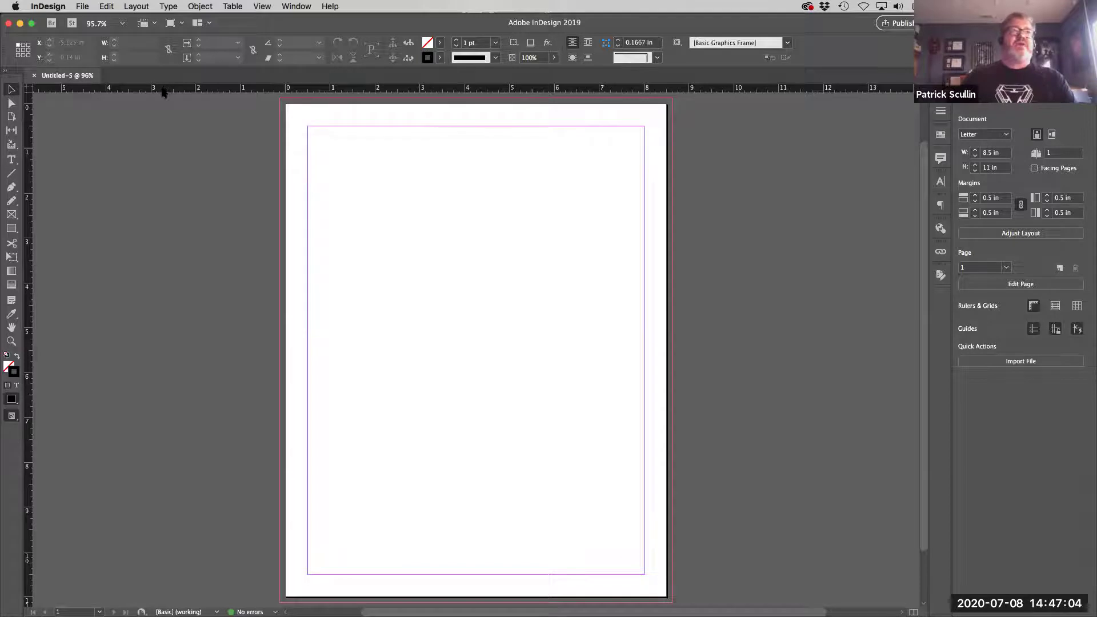
Add a horizontal ruler guide at about 2.88 in and a vertical page guide at 2 in
drag(166, 92, 195, 233)
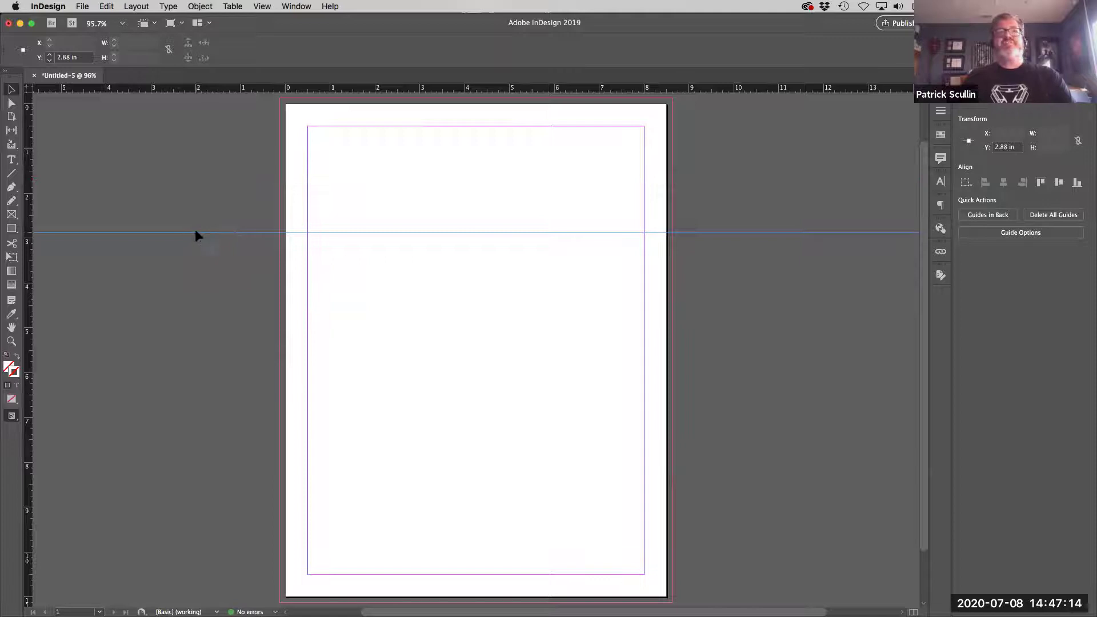
click(191, 188)
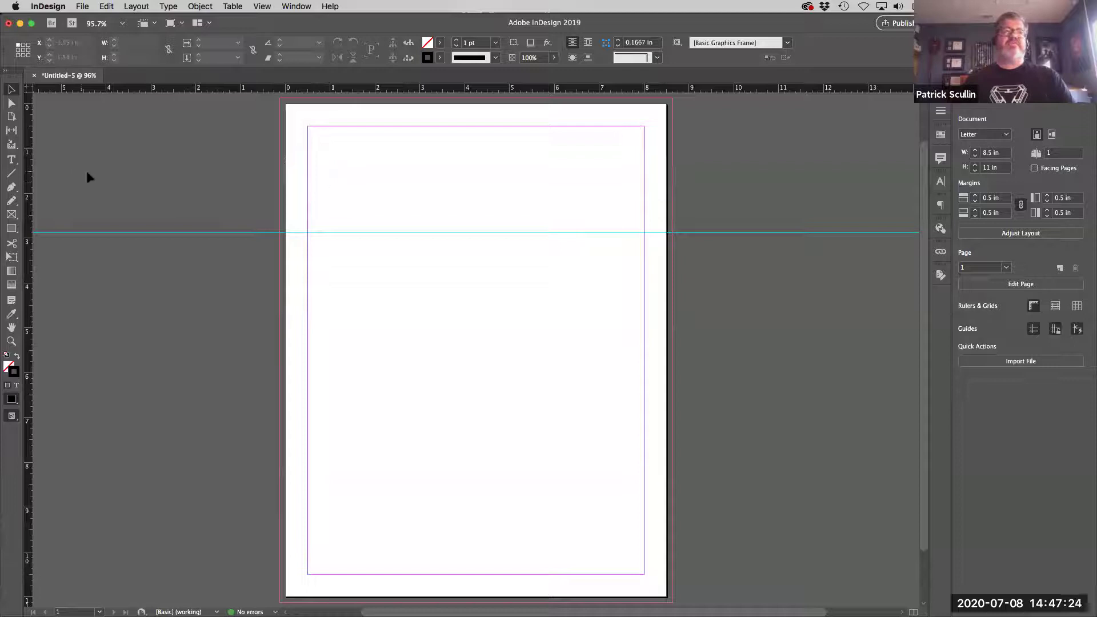
drag(29, 158, 374, 160)
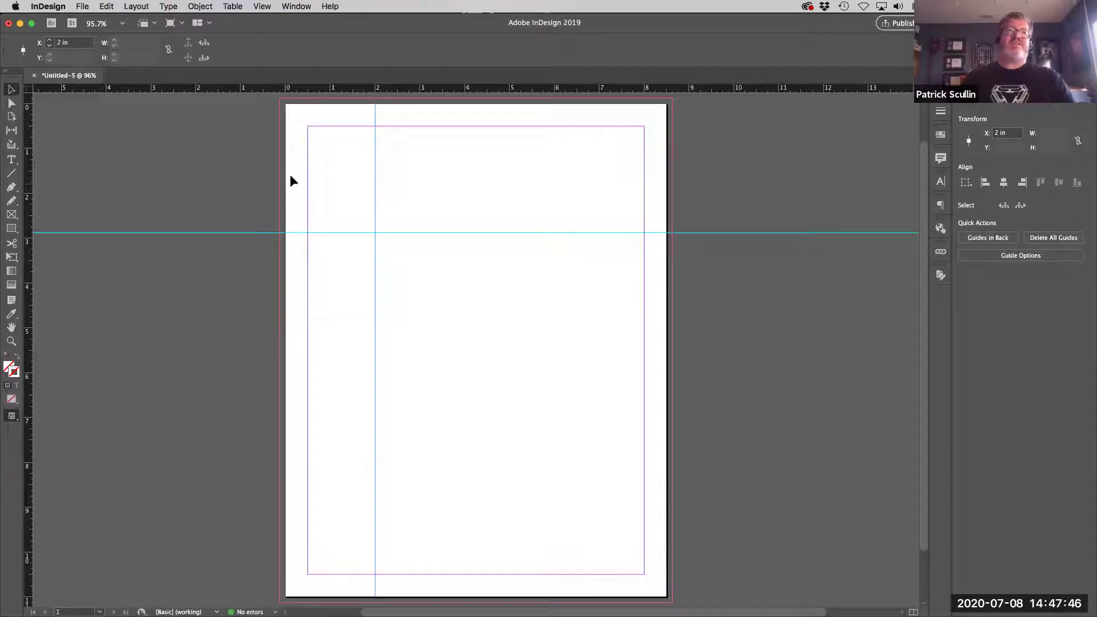
click(326, 163)
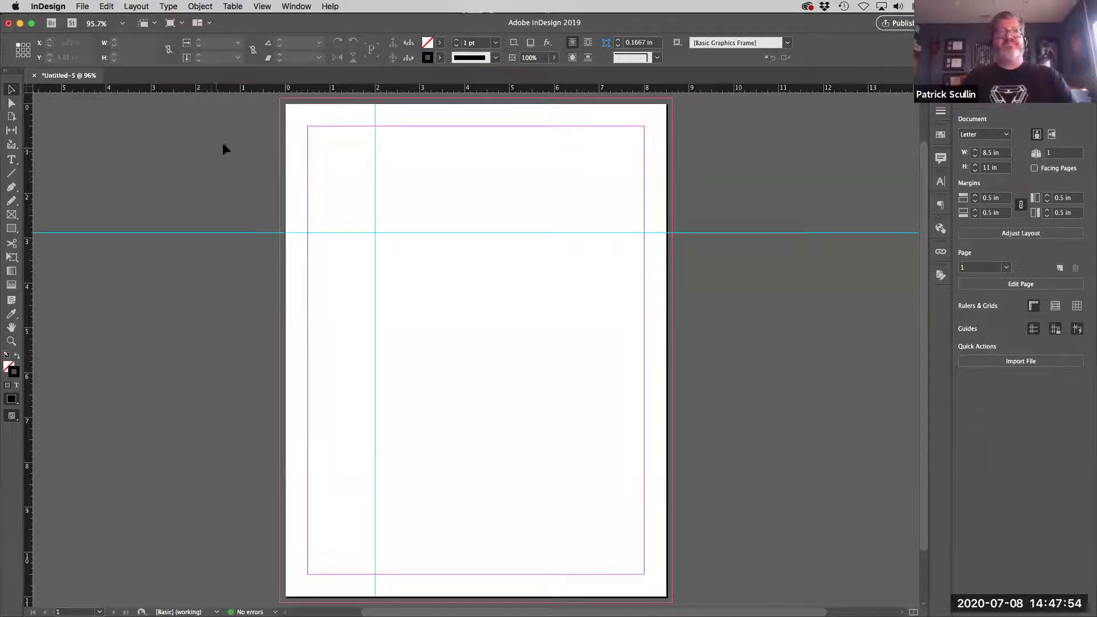
Review the baseline grid and document grid settings in the Grids preferences and accept them
click(83, 7)
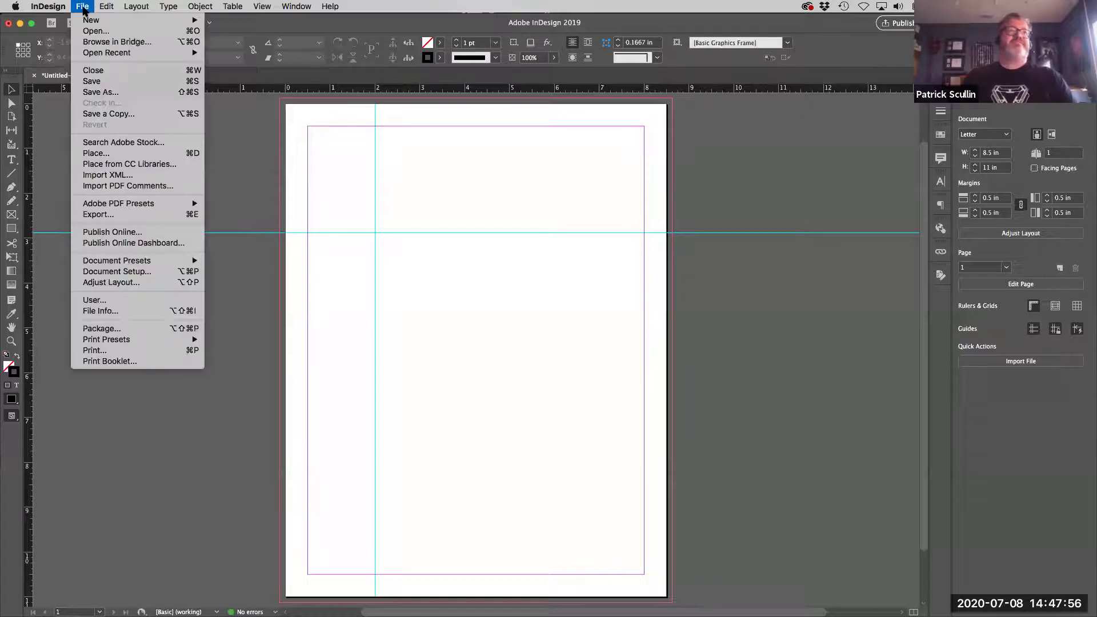
mouse_move(97, 8)
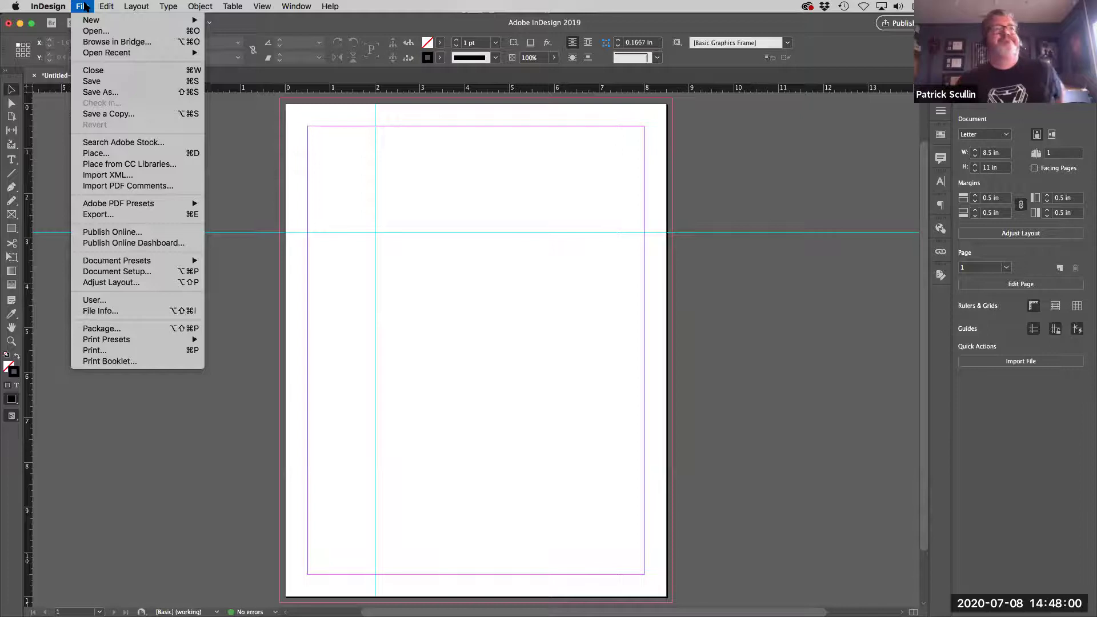
mouse_move(48, 7)
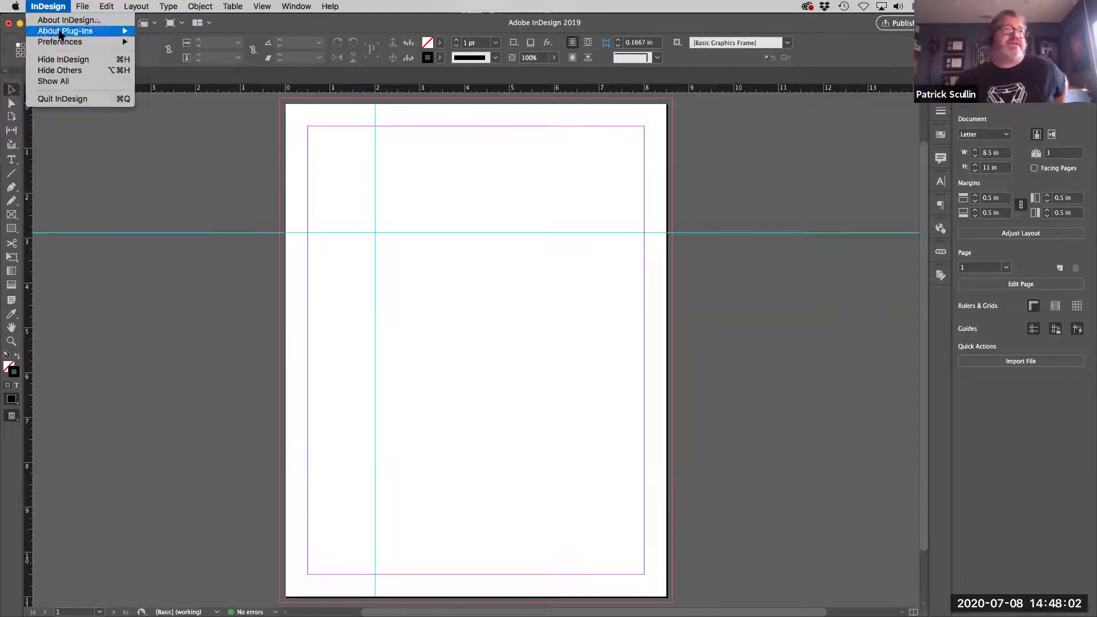
mouse_move(60, 42)
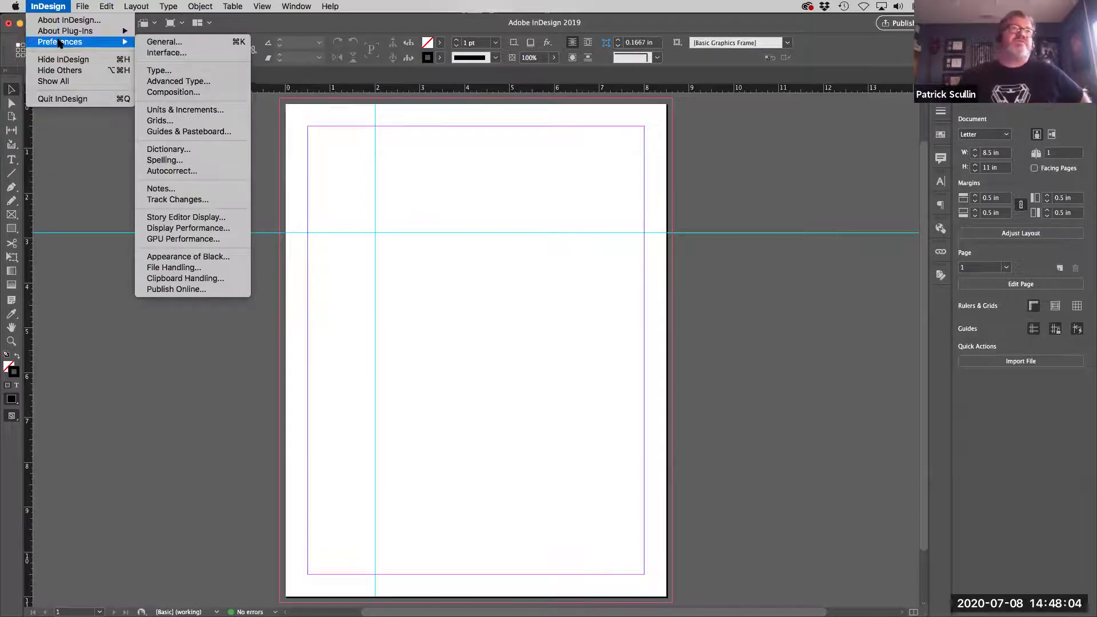
click(190, 126)
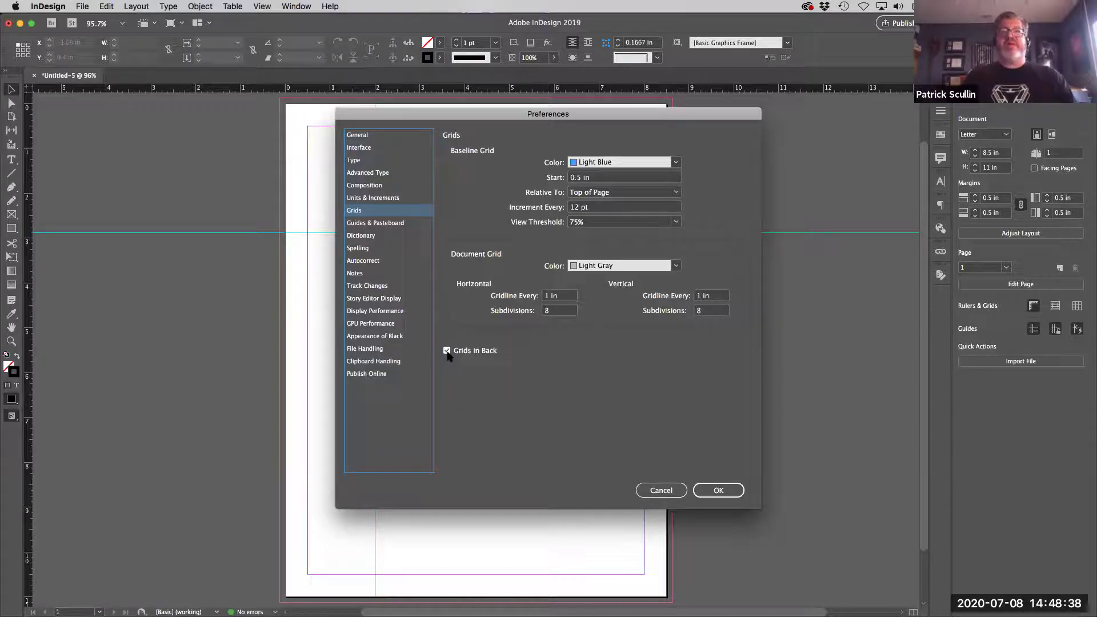
click(712, 490)
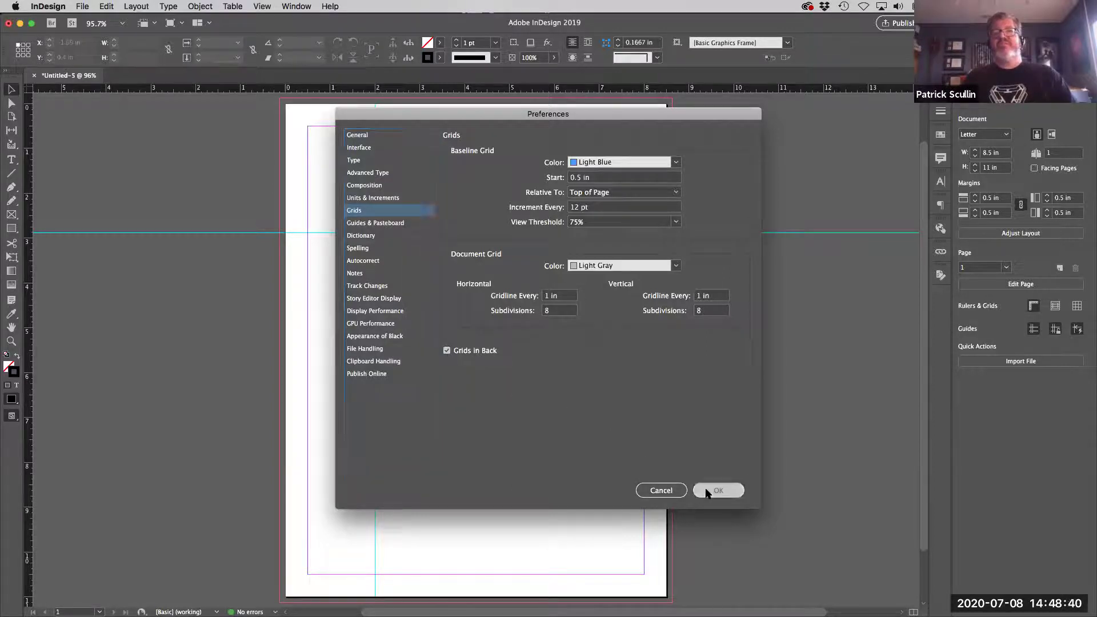
Show the document grid and hide it again
click(264, 6)
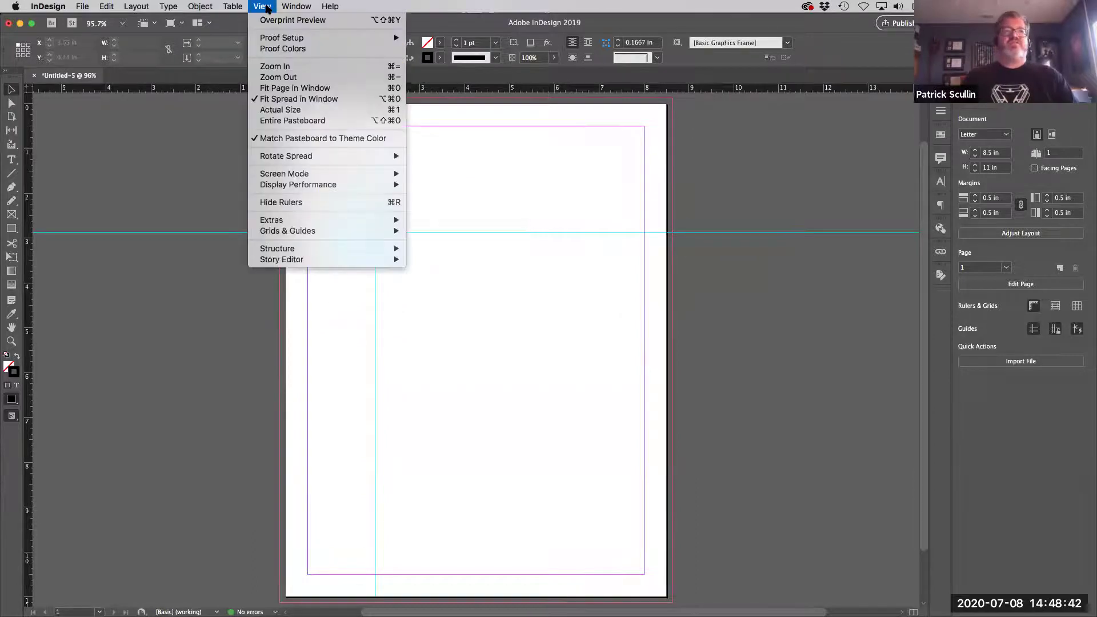
mouse_move(319, 230)
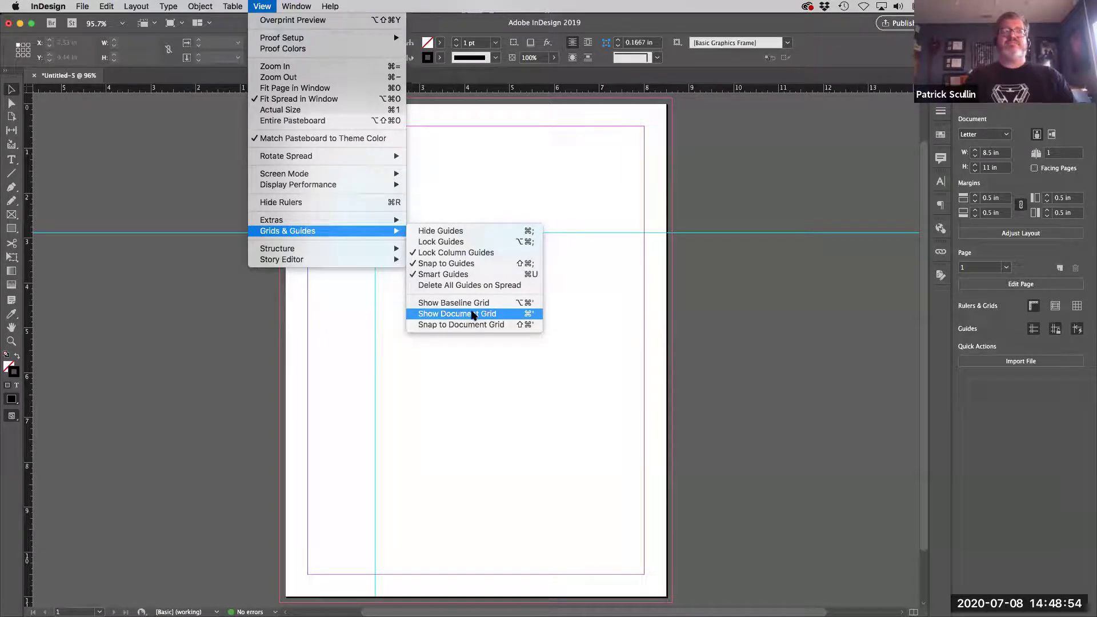
click(472, 314)
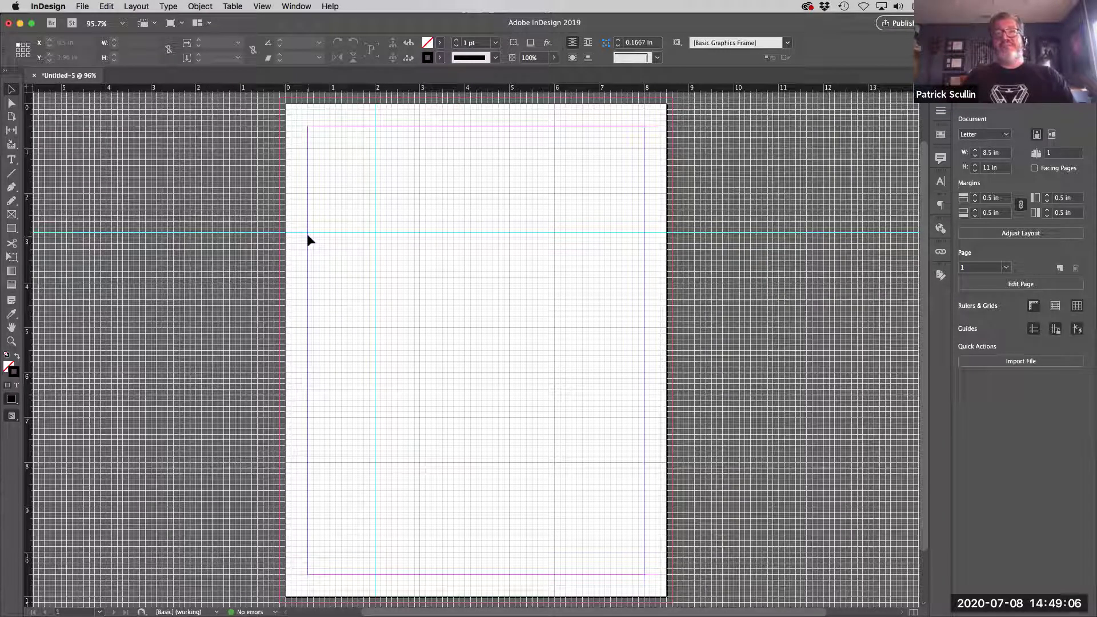
click(267, 6)
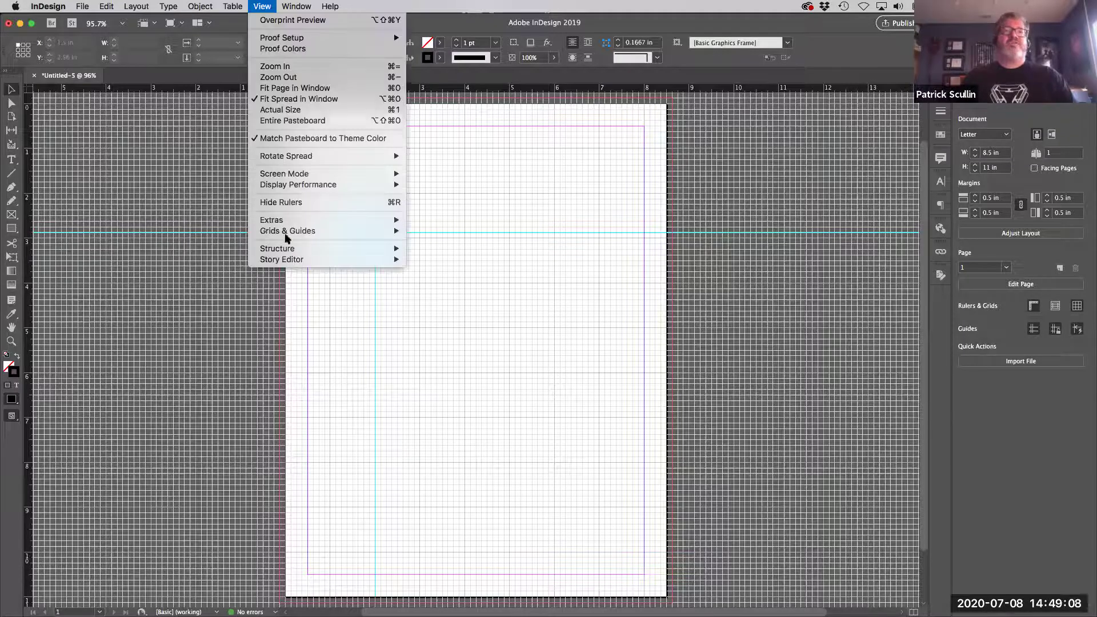
mouse_move(287, 231)
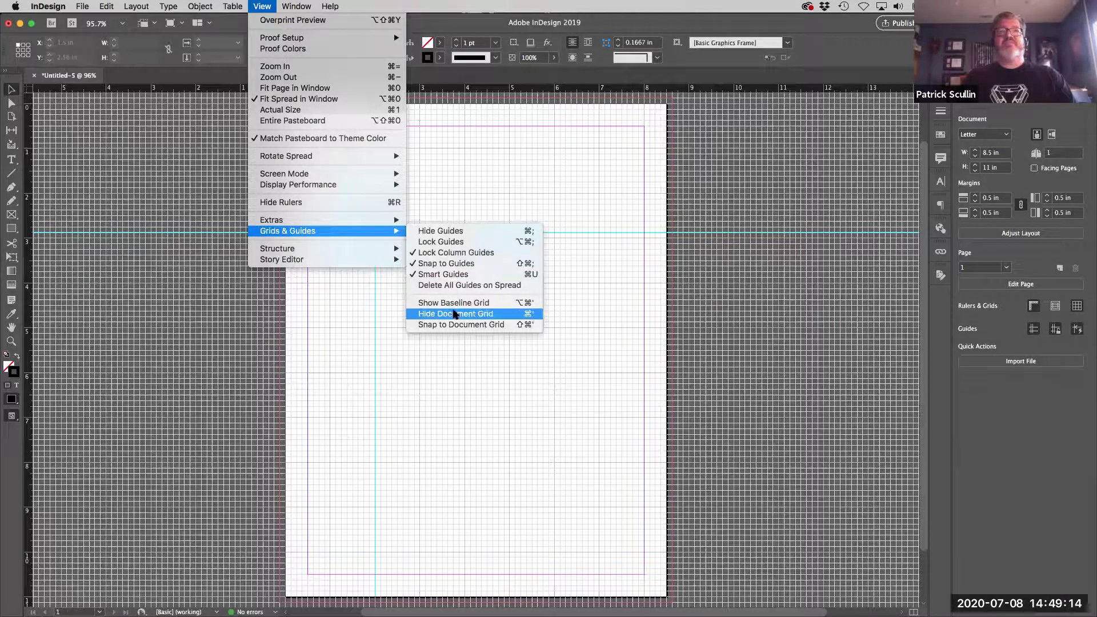
click(455, 314)
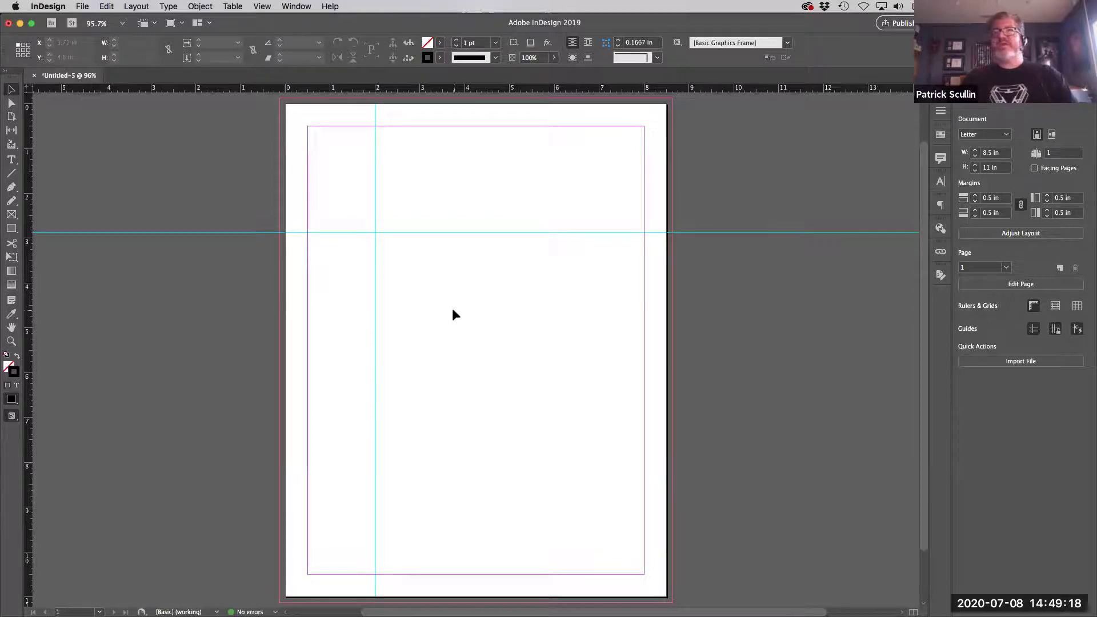
Show the baseline grid on the page
click(263, 6)
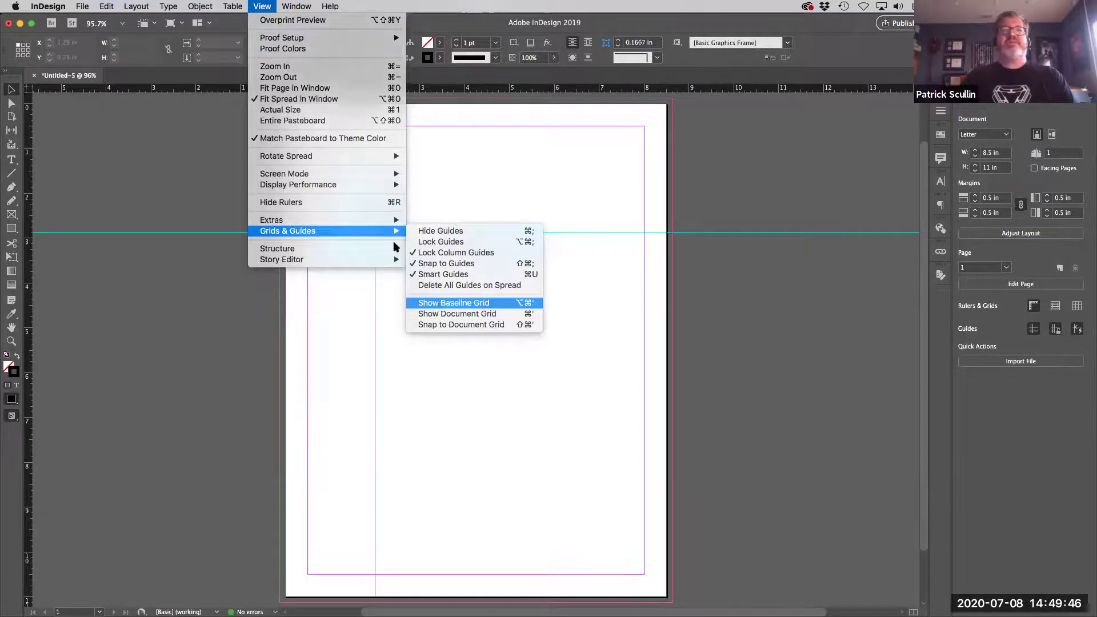
click(440, 306)
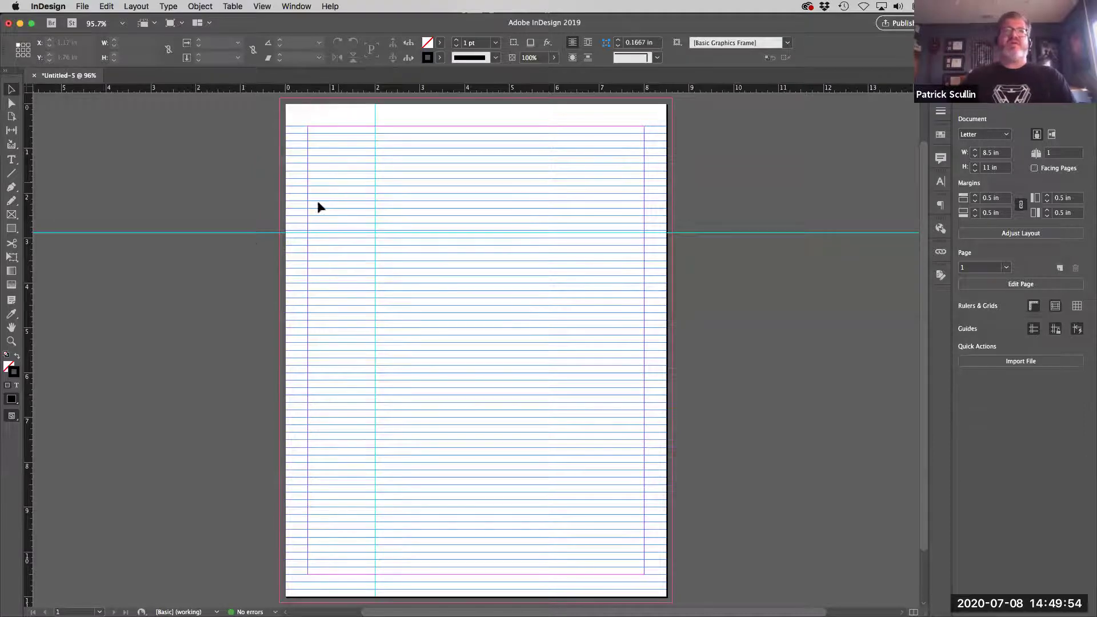
Delete the horizontal ruler guide and move the vertical guide off the page to about -0.97 in
click(250, 233)
key(Delete)
drag(373, 115, 241, 117)
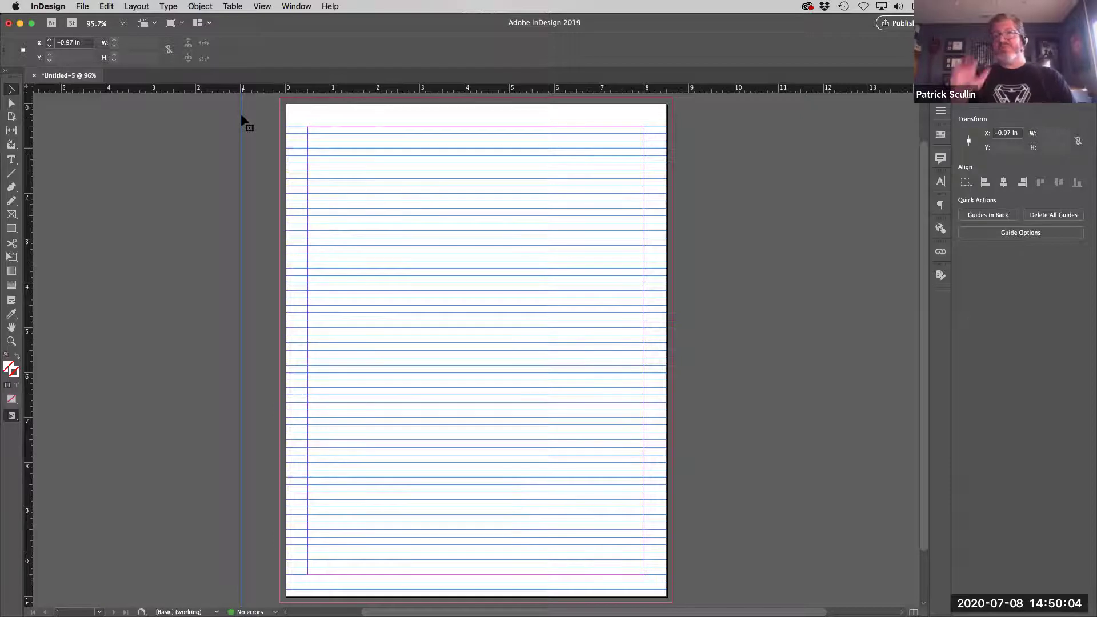
Draw a text frame about 3.25 by 8 in from the left margin and fill it with placeholder text
click(12, 161)
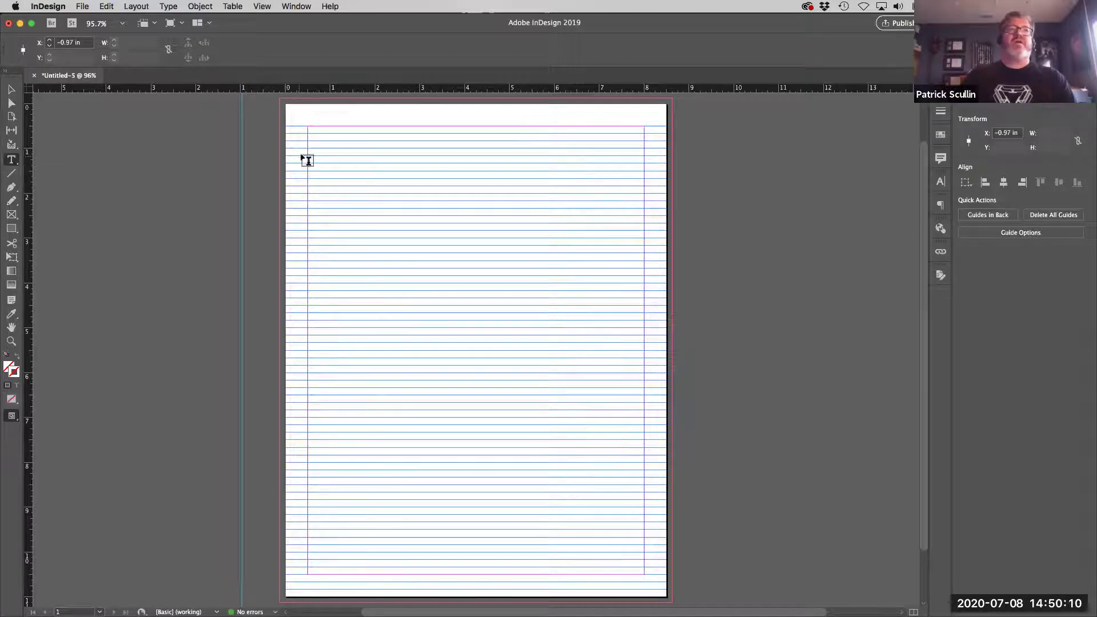
drag(309, 143, 453, 499)
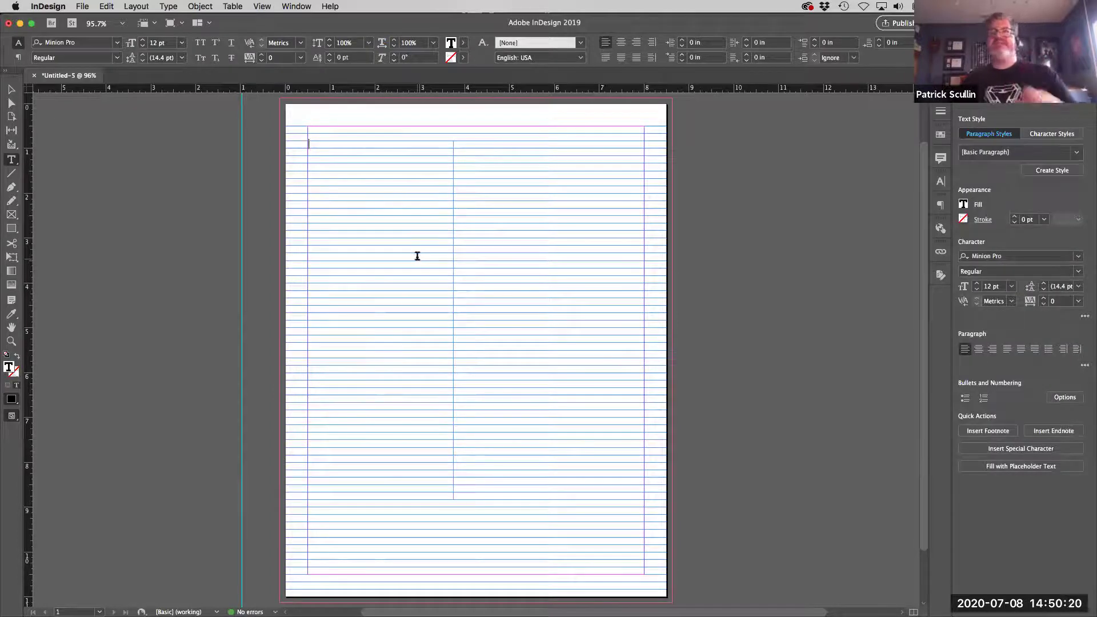
click(161, 7)
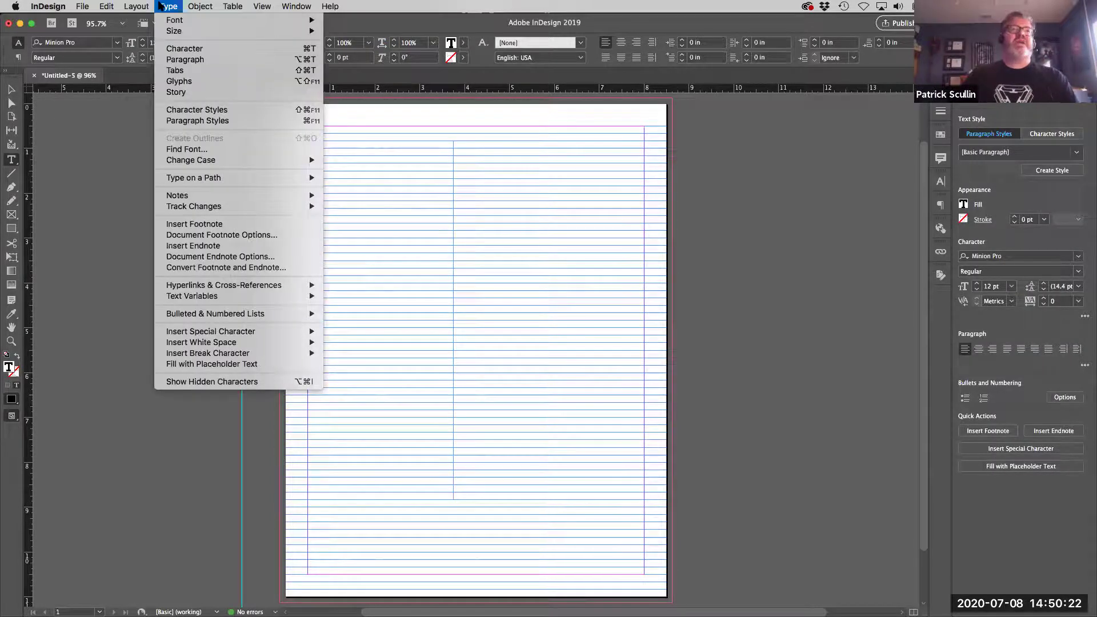
click(231, 365)
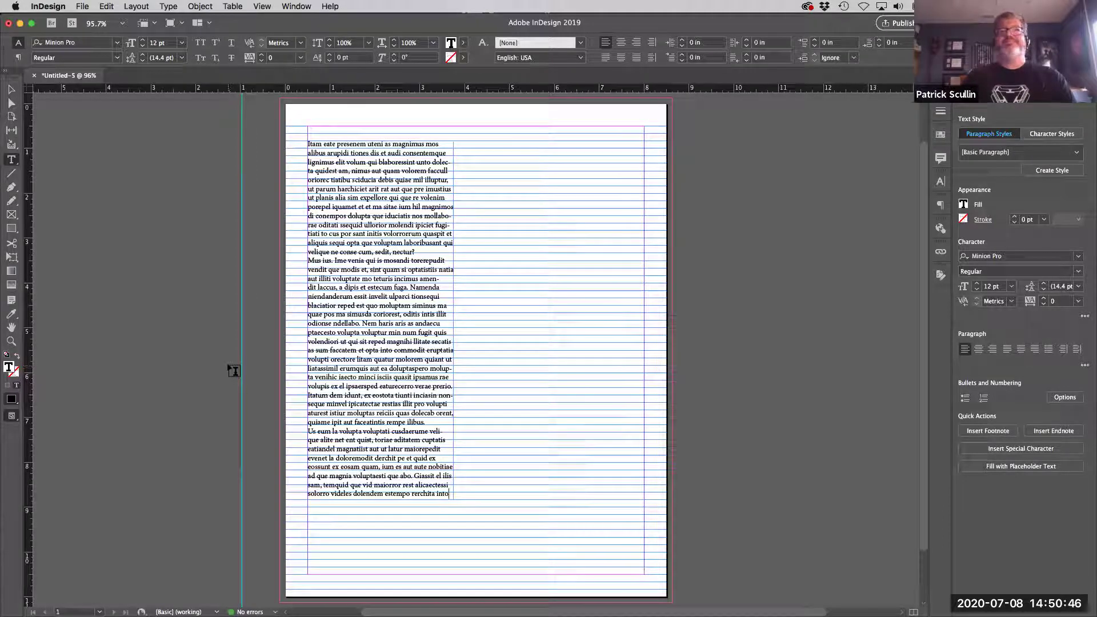
Select the placeholder paragraphs and the whole story to check the text's size and leading
triple_click(346, 265)
double_click(345, 265)
click(345, 265)
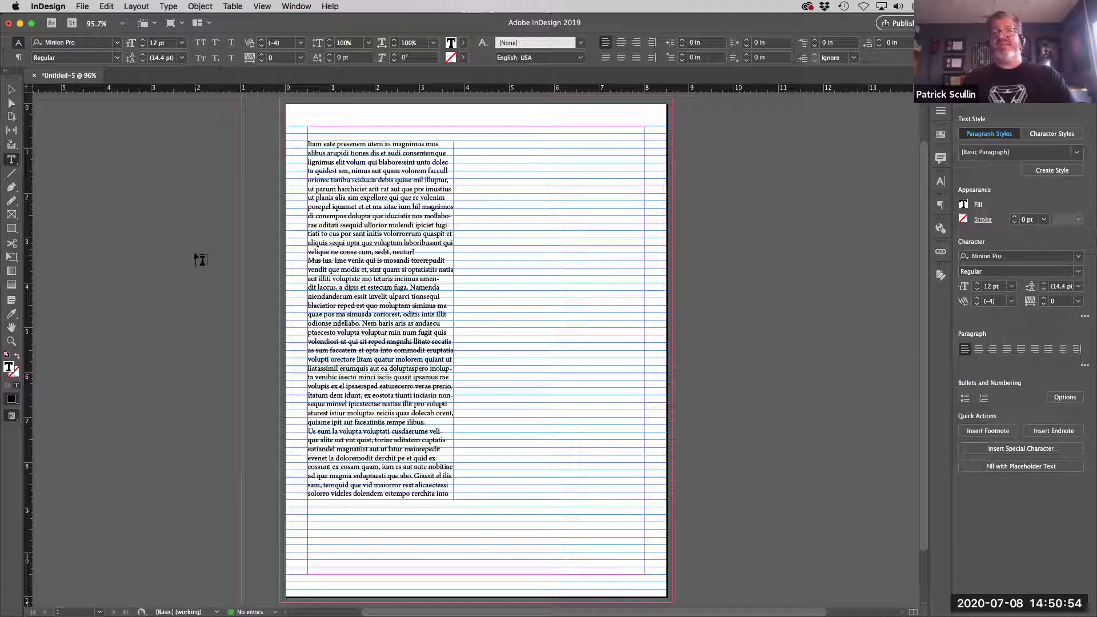
double_click(372, 223)
double_click(371, 223)
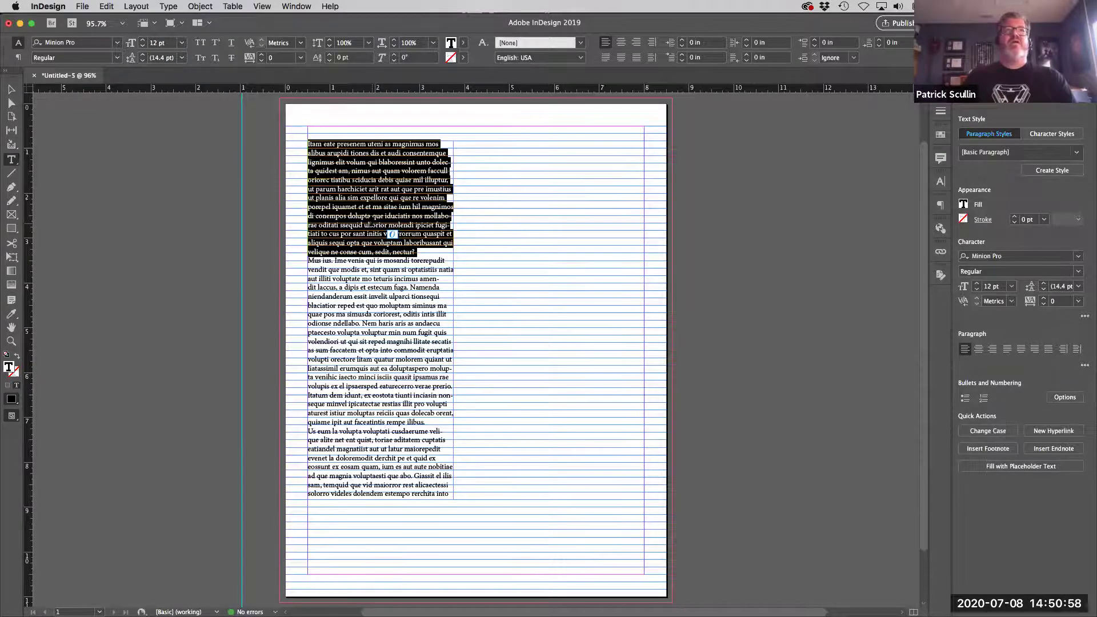
triple_click(371, 223)
click(371, 222)
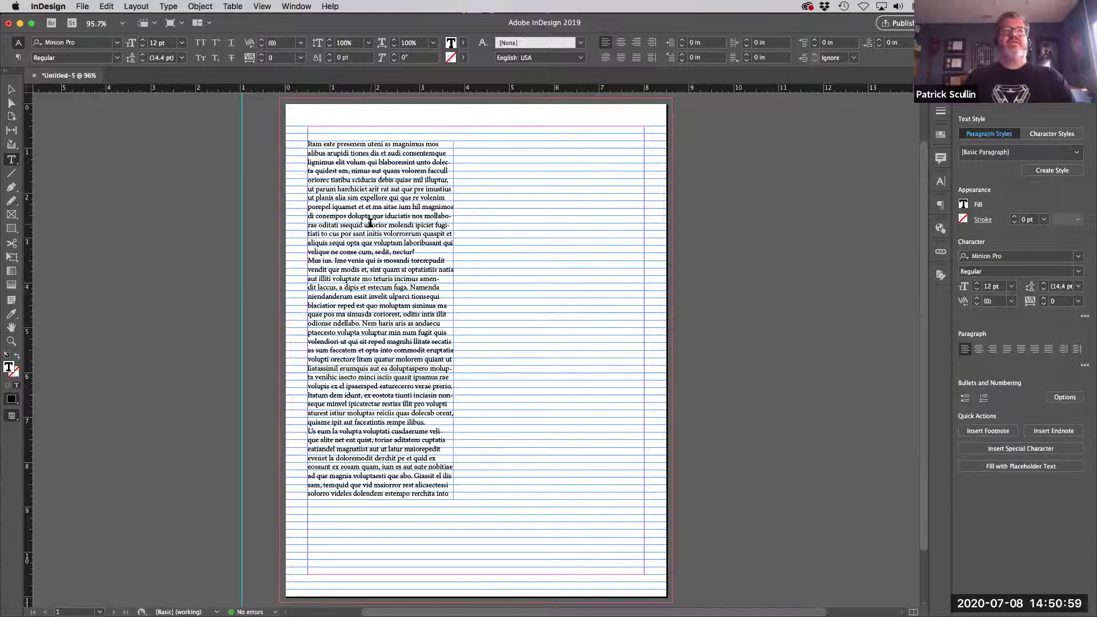
triple_click(309, 144)
double_click(309, 144)
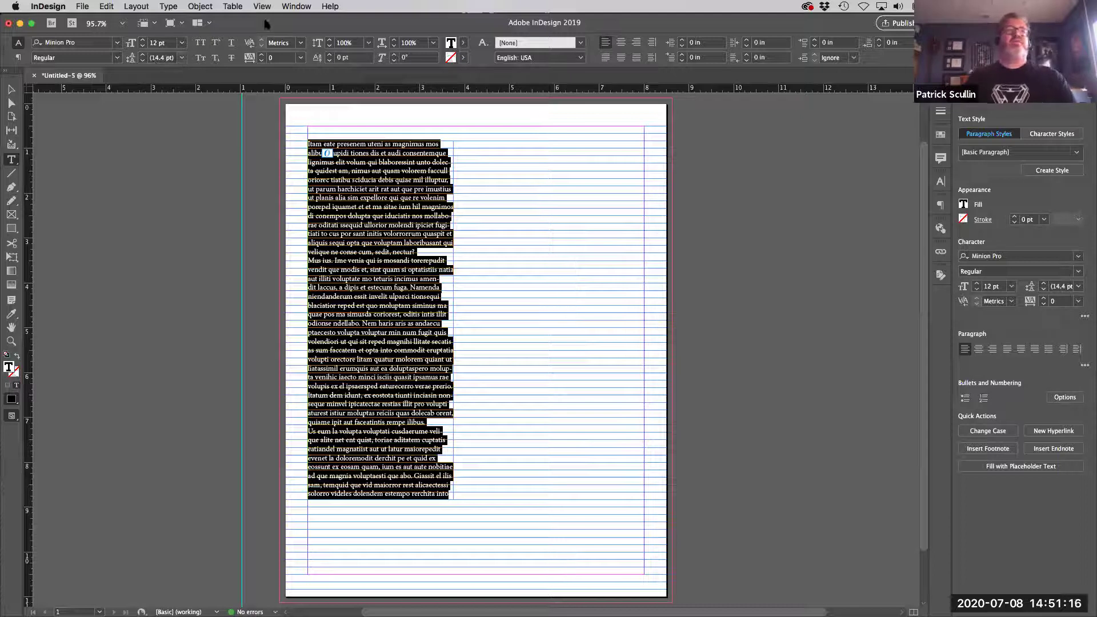
Set the baseline grid increment to 14.4 pt in the Grids preferences
click(44, 6)
mouse_move(45, 43)
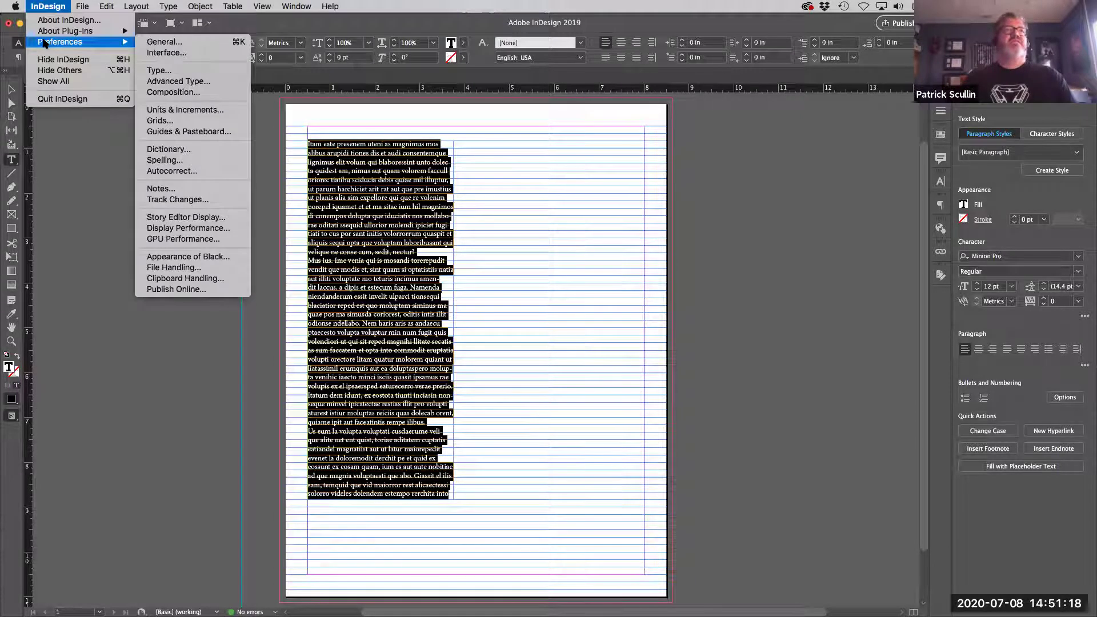
click(185, 120)
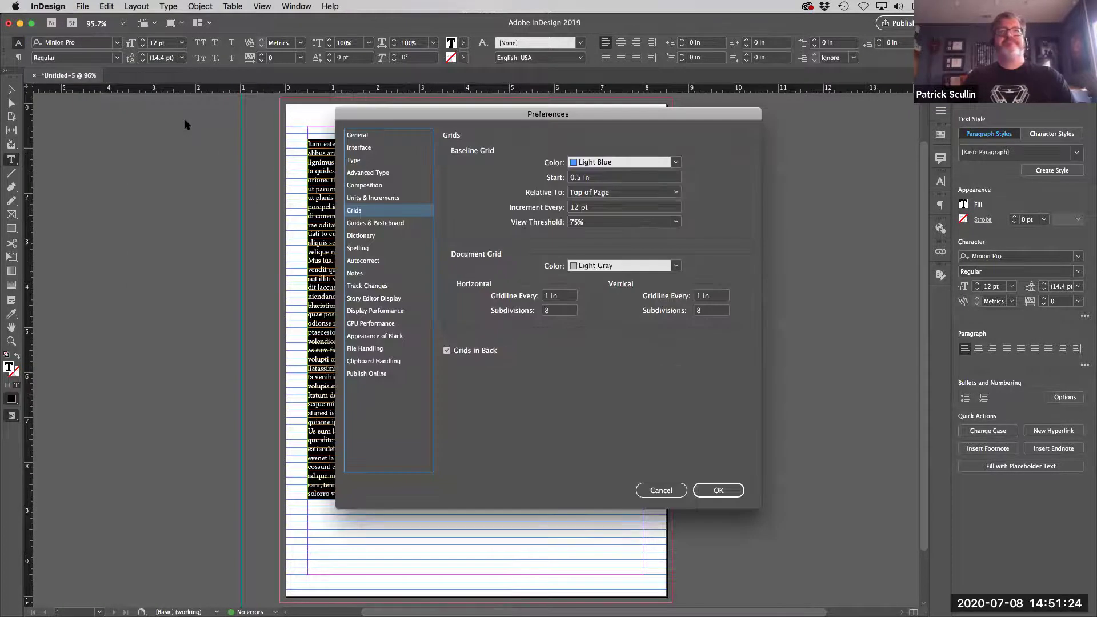
double_click(576, 208)
text(14.4)
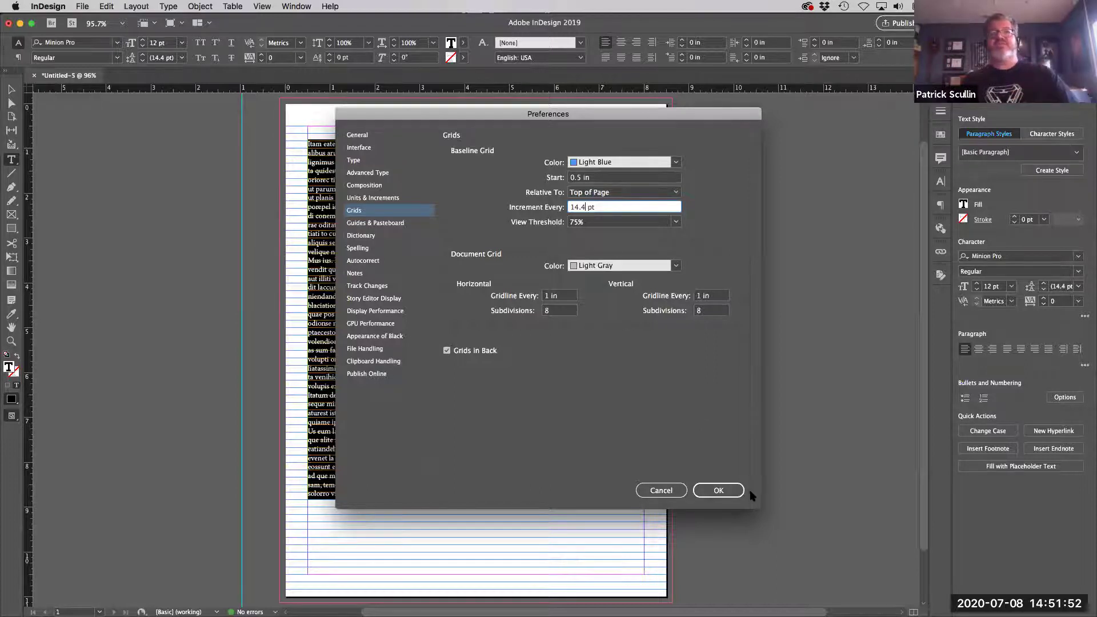
click(727, 490)
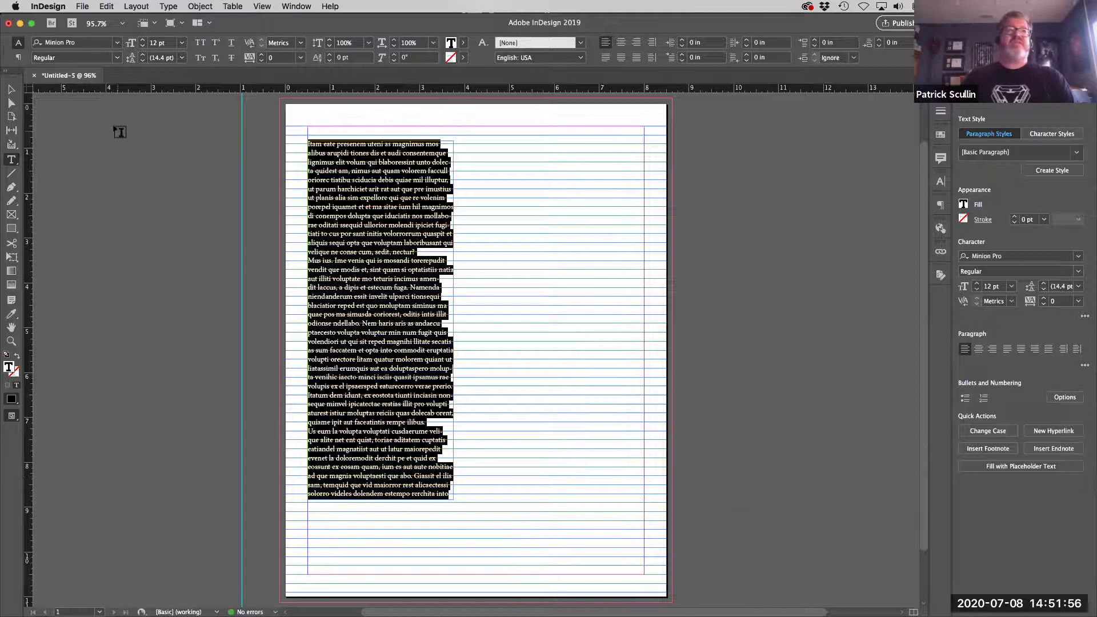
Nudge the tall text frame up to Y 0.7778 in so its lines sit on the baseline grid, and deselect it
click(10, 90)
key(Up)
key(Up)
key(Up)
key(Up)
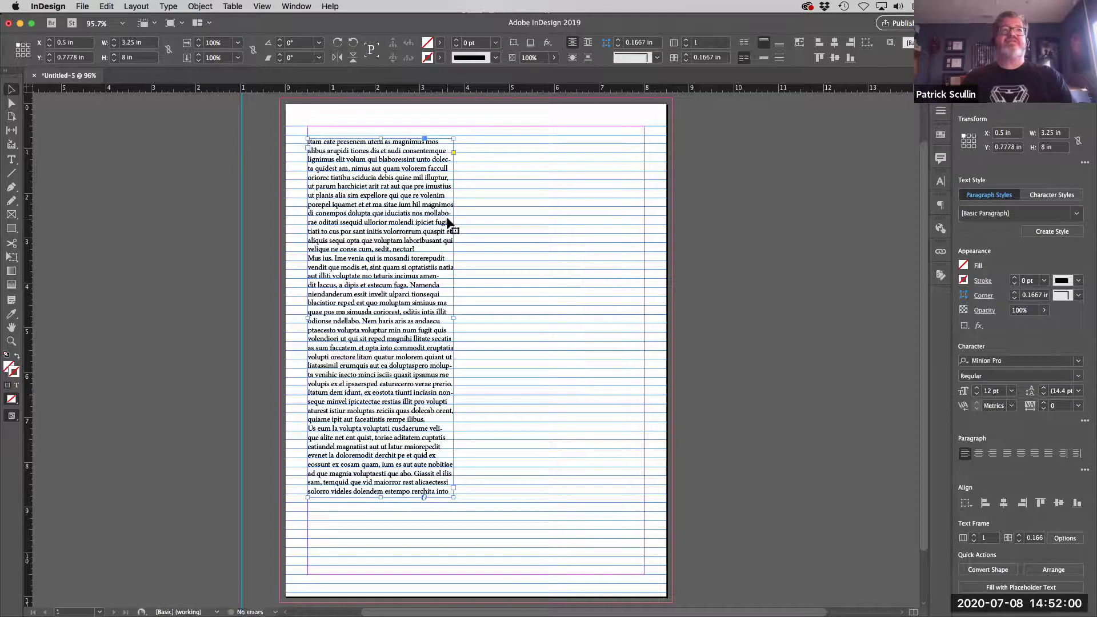
click(250, 201)
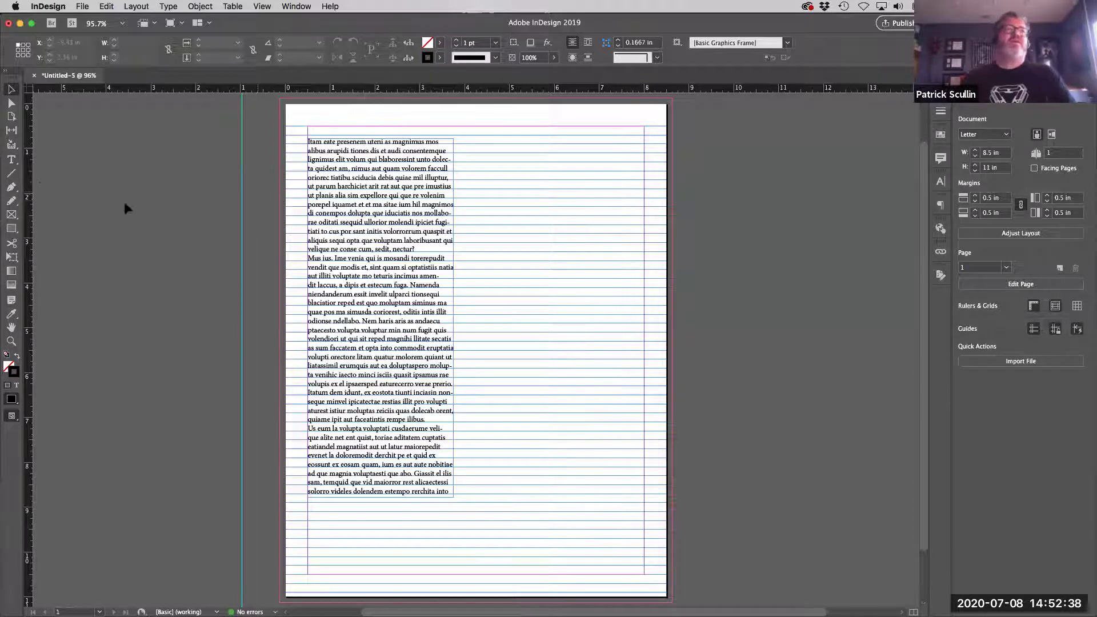
Draw a second text frame about 2.72 by 2.8 in at the page's lower right and fill it with placeholder text
click(11, 160)
drag(512, 369, 632, 494)
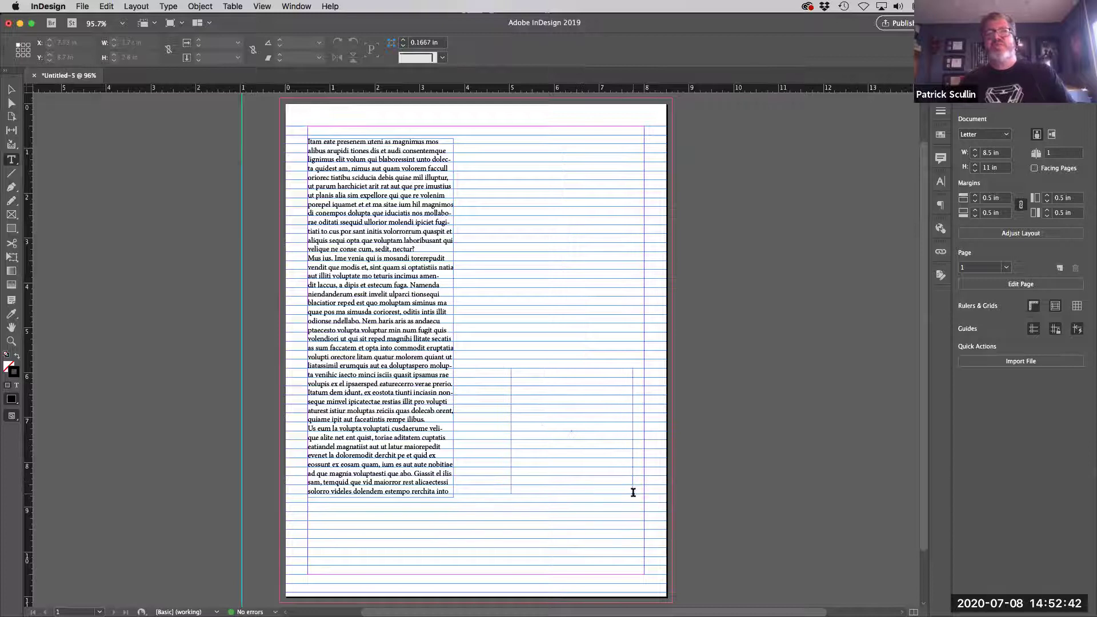
click(173, 6)
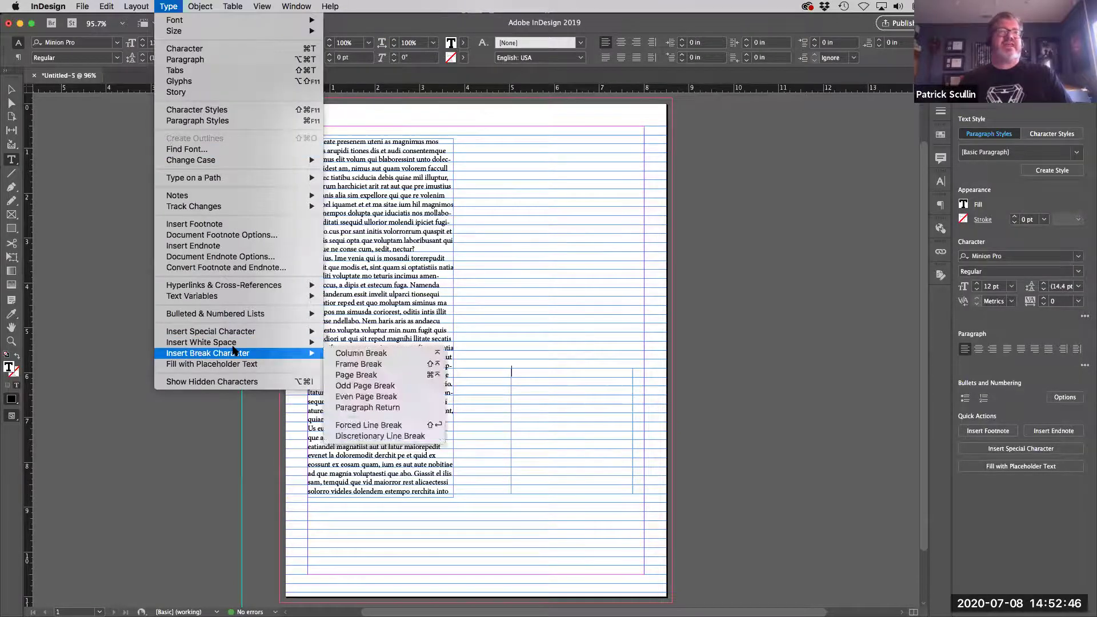
click(233, 364)
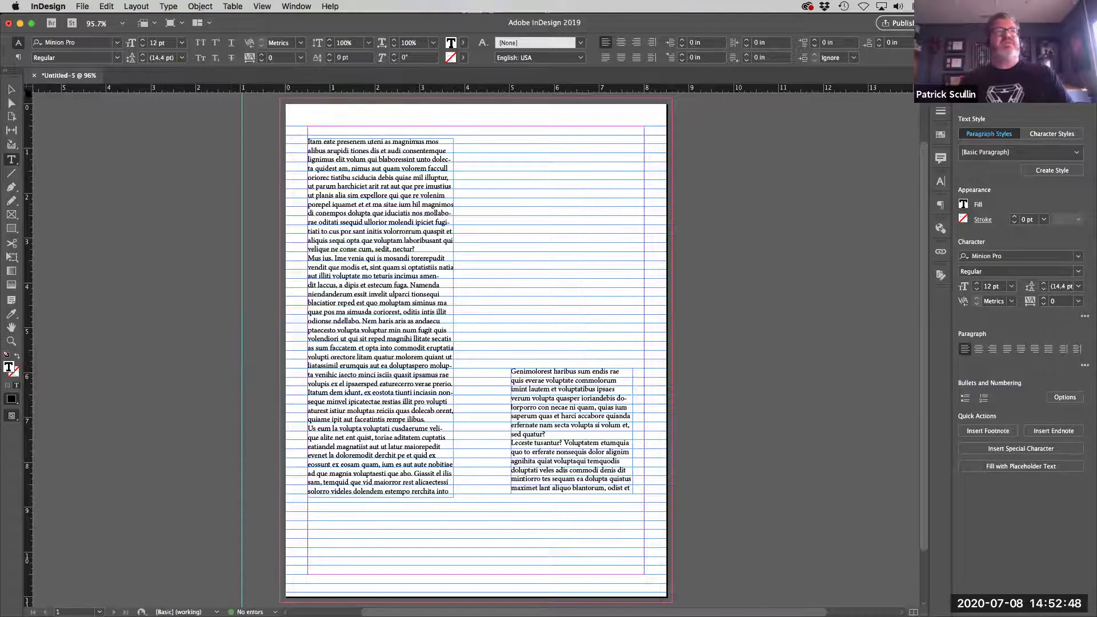
Move the second text frame down to X 5.07 in, Y 7.5833 in, aligning its lines with the baseline grid
click(12, 90)
drag(558, 385, 560, 468)
key(Down)
key(Down)
key(Down)
key(Down)
key(Down)
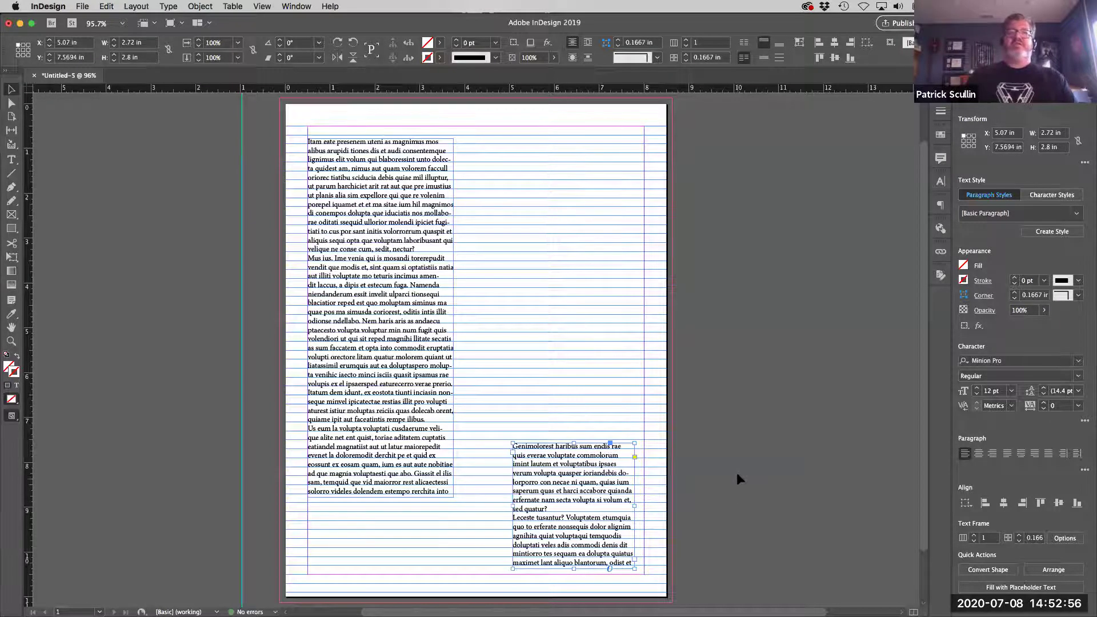
click(734, 478)
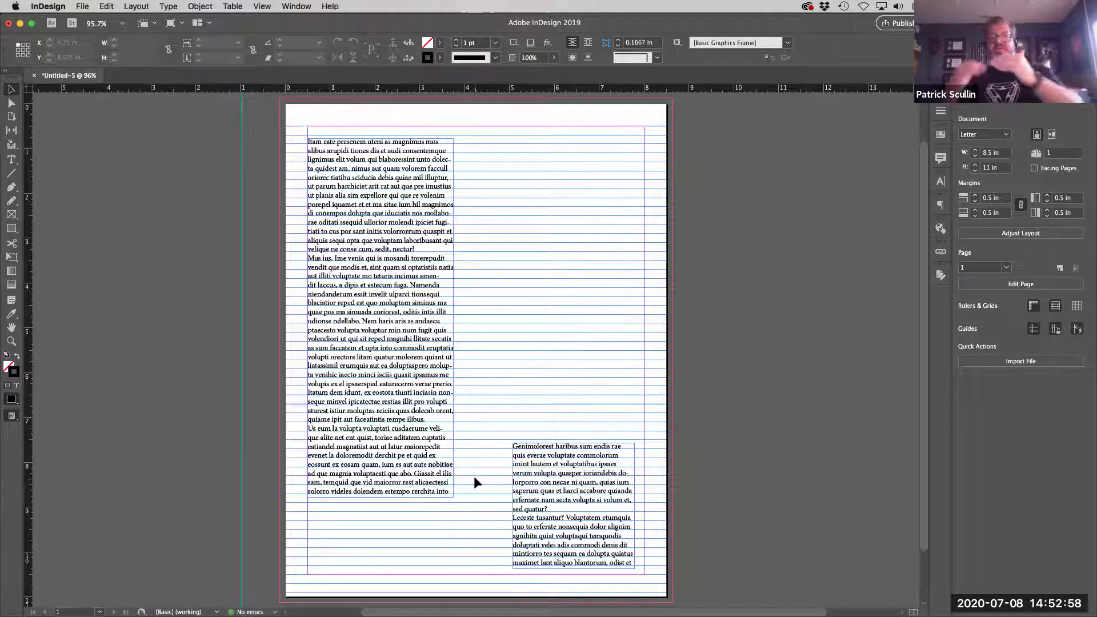
click(560, 477)
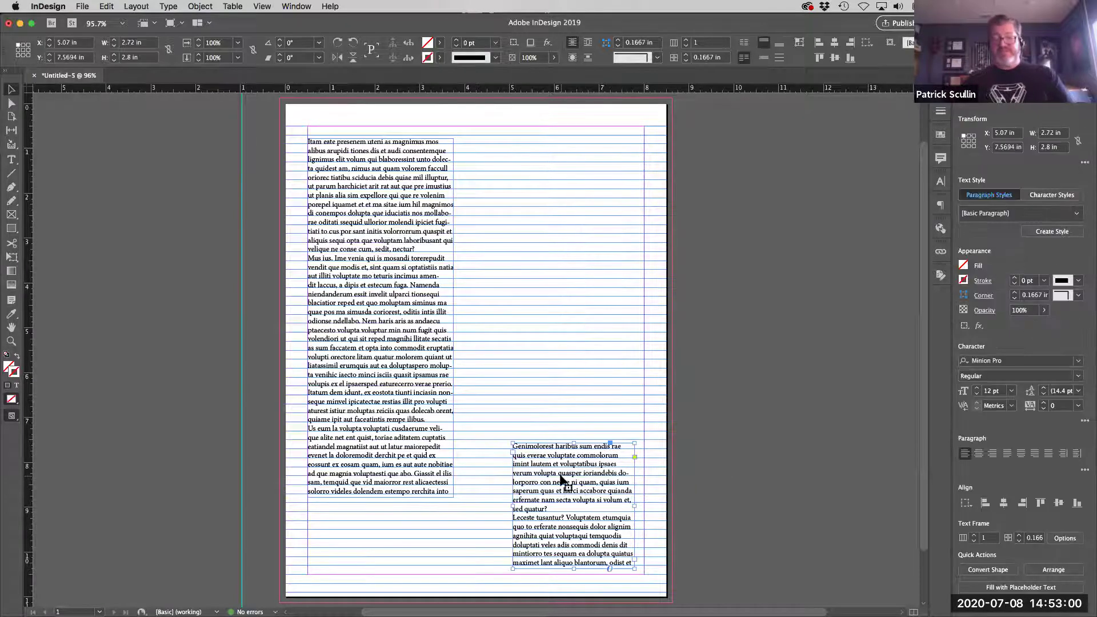
key(Down)
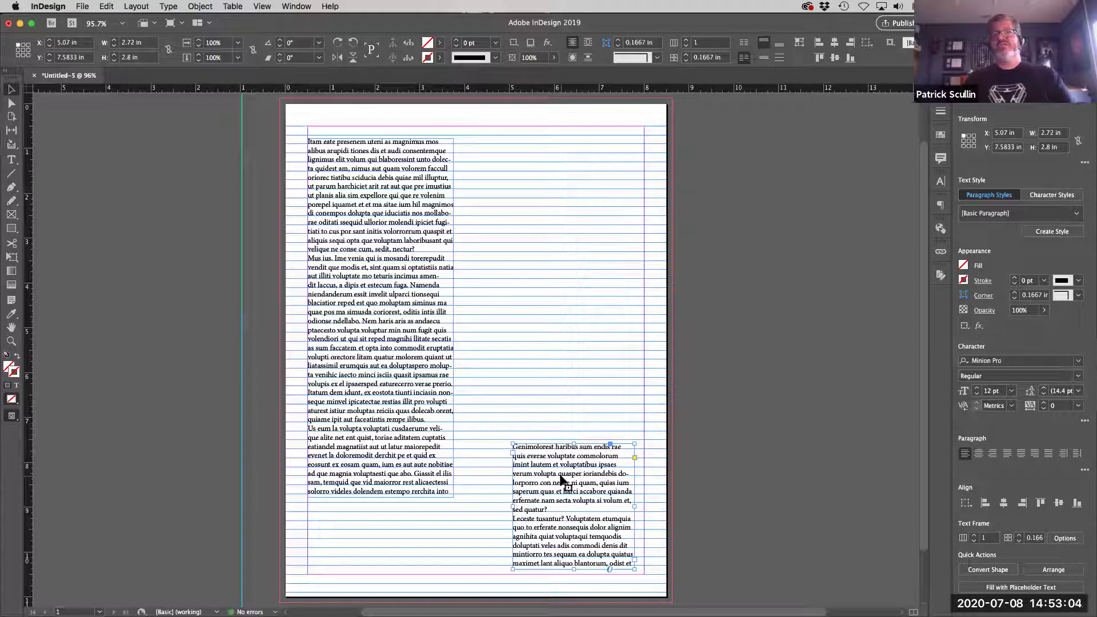
Switch the screen mode to Preview and deselect the frame to see the page without guides and grids
scroll(710, 448, down, 3)
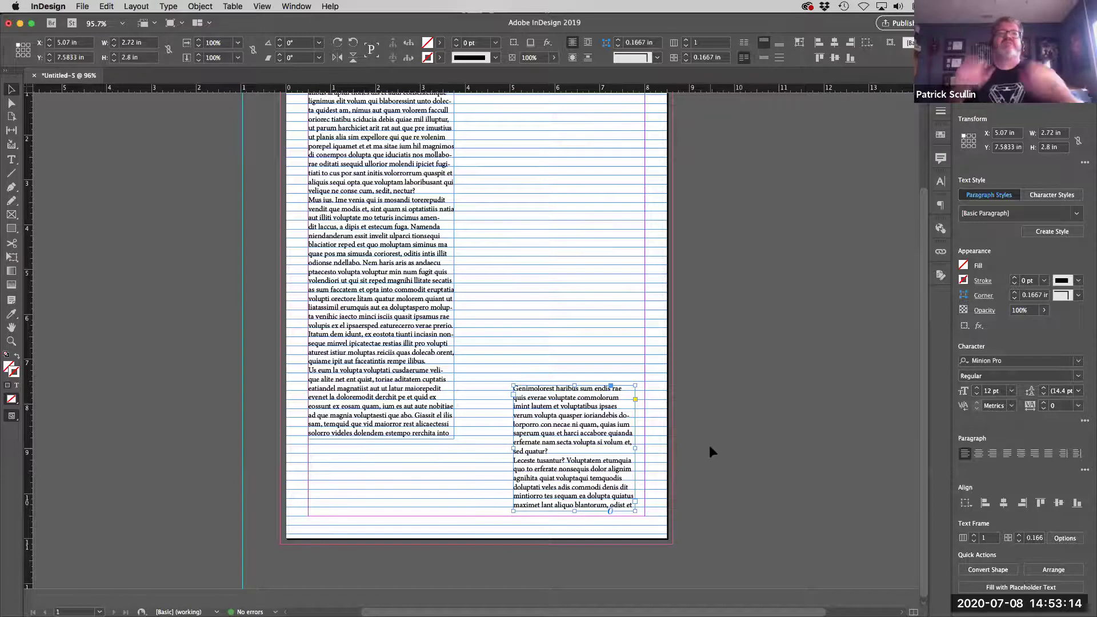
click(261, 6)
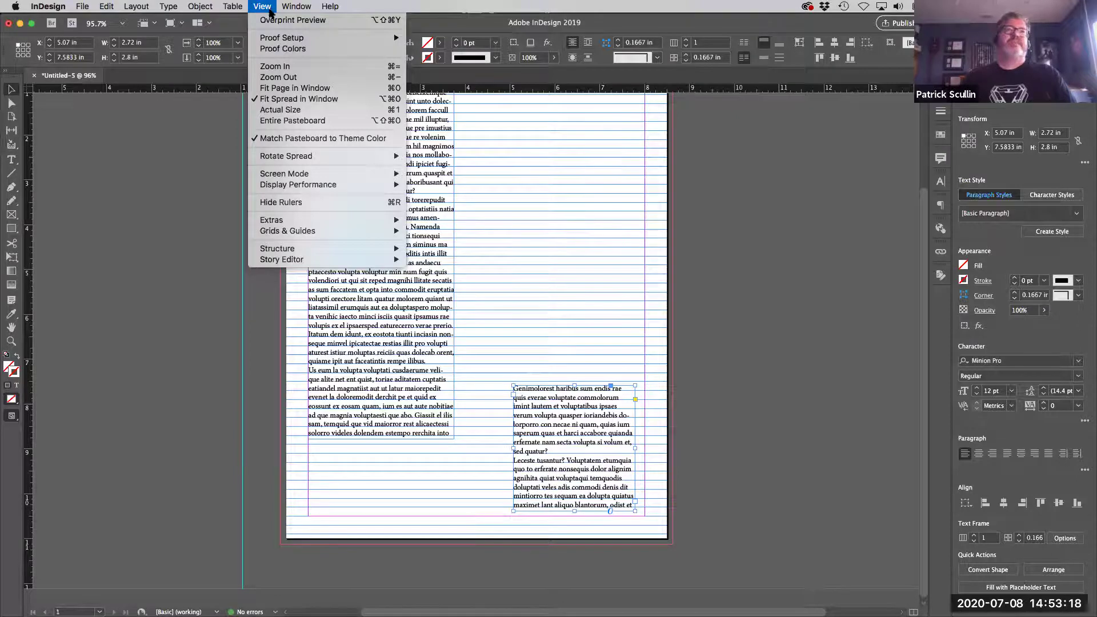
mouse_move(307, 188)
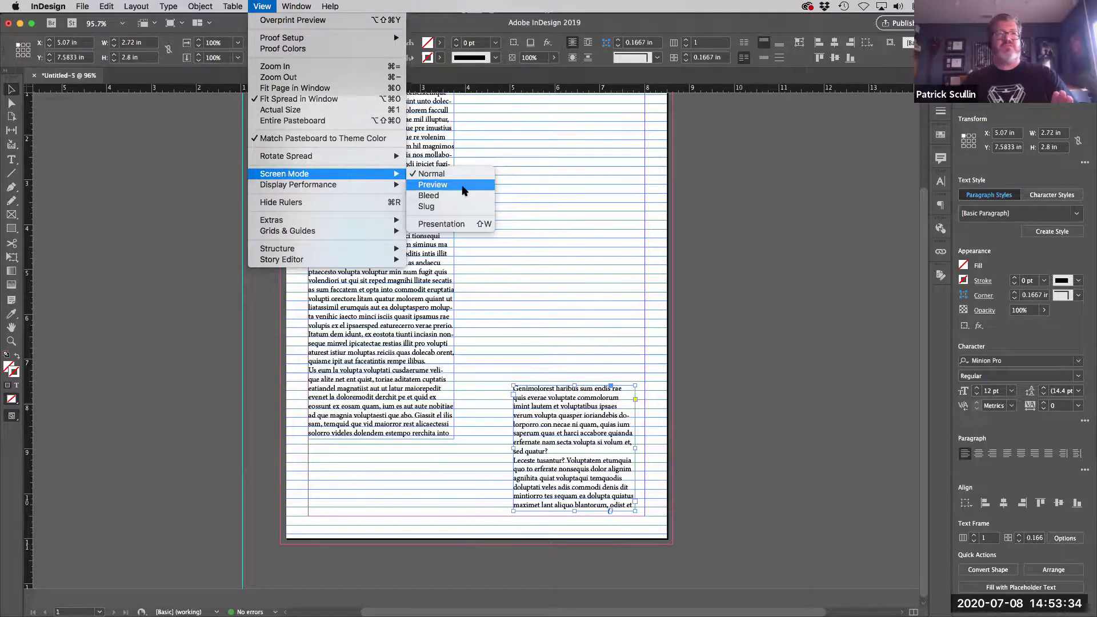
click(463, 186)
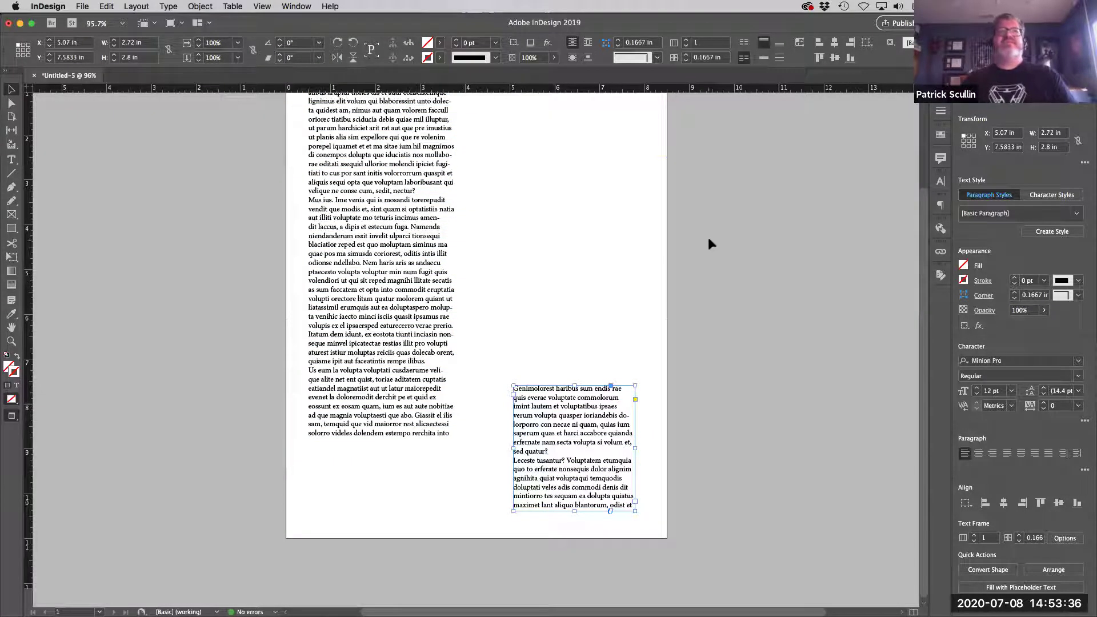
click(708, 237)
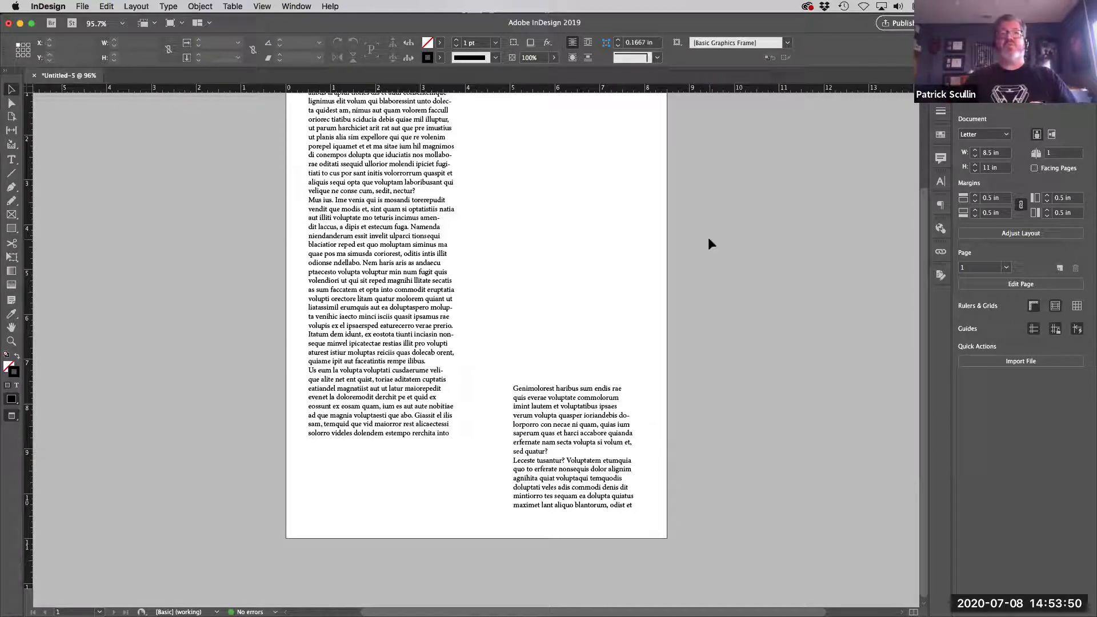
Move the second text frame up and to the left to about X 4.625 in, Y 6.9 in, and deselect it
scroll(709, 245, up, 2)
scroll(708, 244, down, 2)
click(594, 405)
drag(594, 404, 574, 374)
click(686, 458)
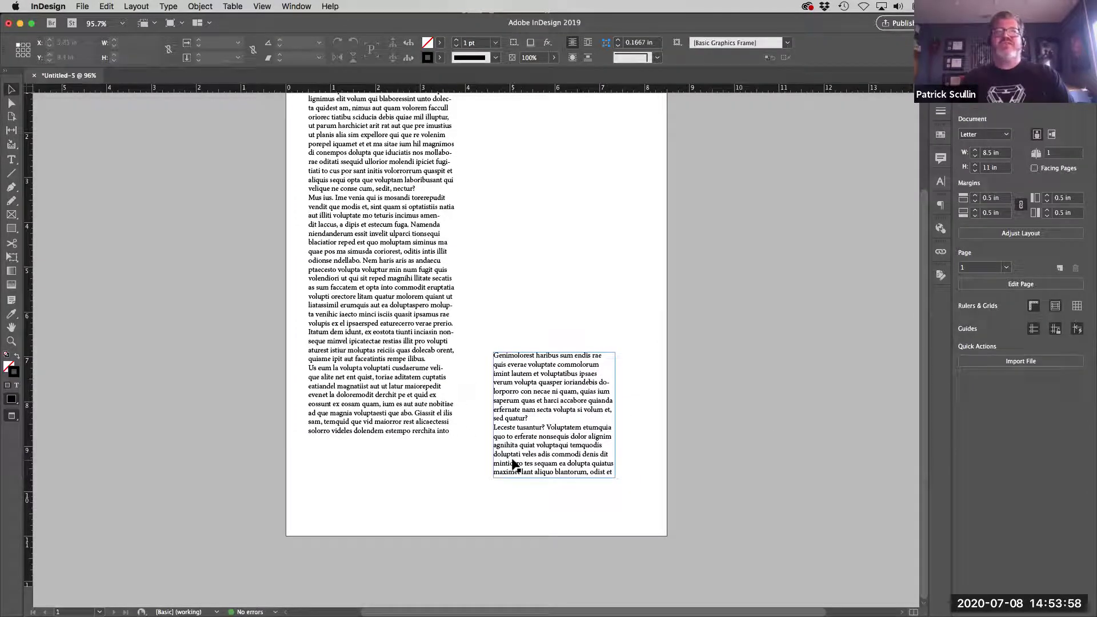
Return the screen mode to Normal and view the full page with its guides and baseline grid
click(262, 6)
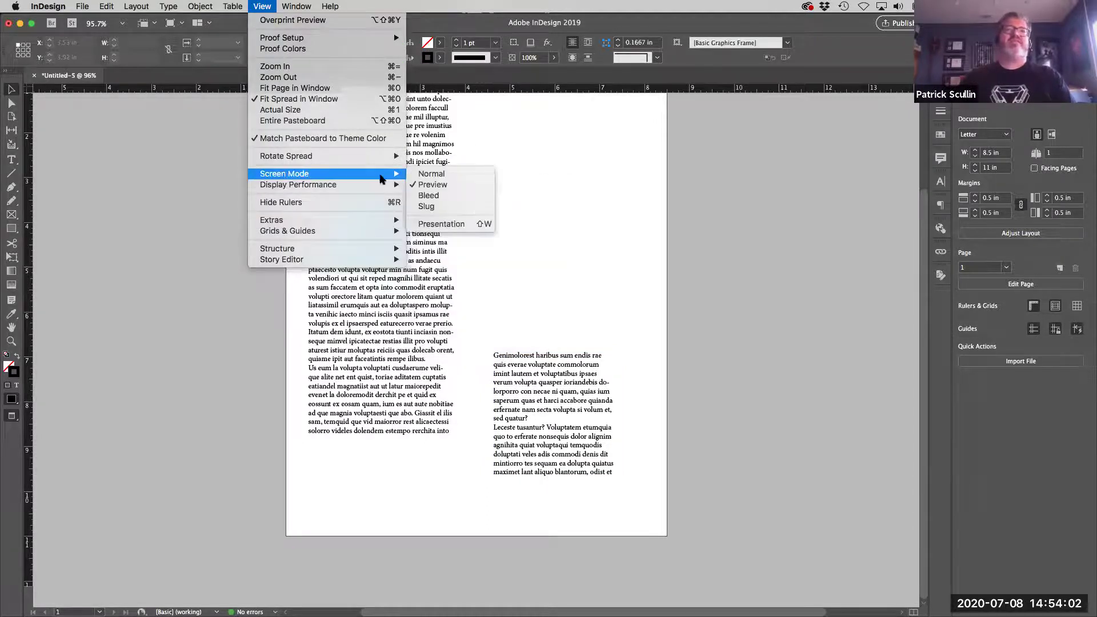
click(437, 174)
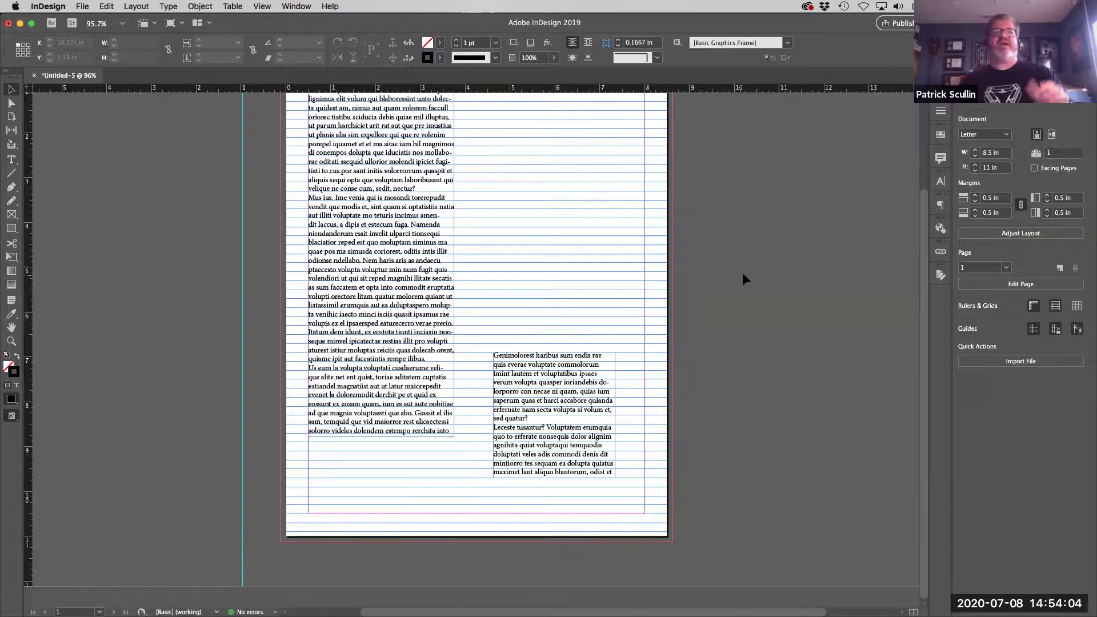
scroll(607, 243, up, 3)
scroll(607, 245, down, 1)
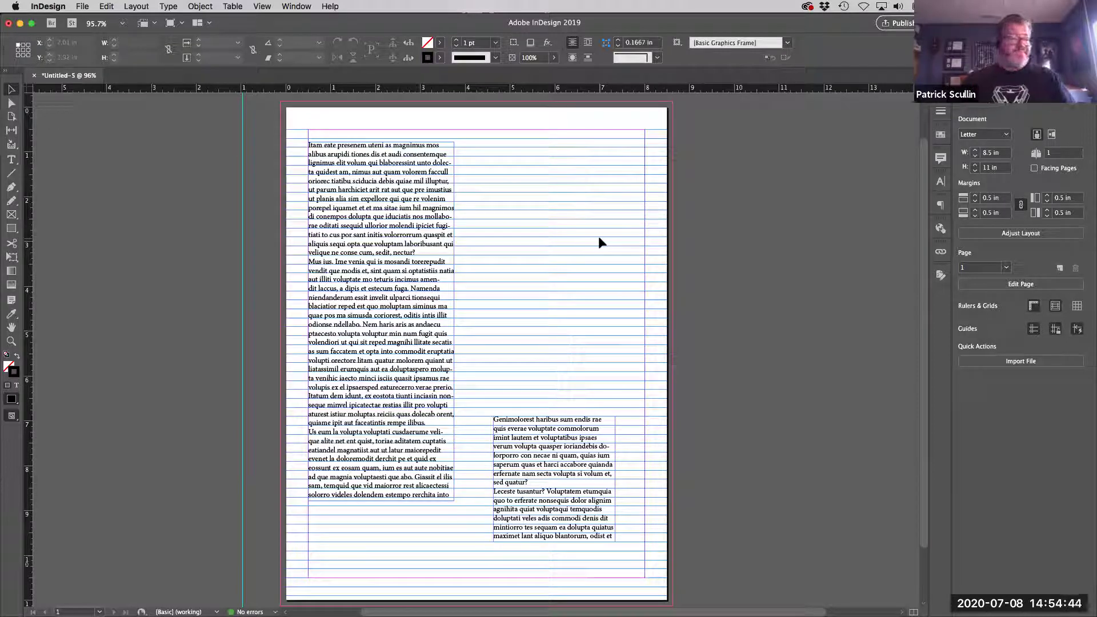
Select each text frame in turn and review the Grids & Guides view options
click(243, 194)
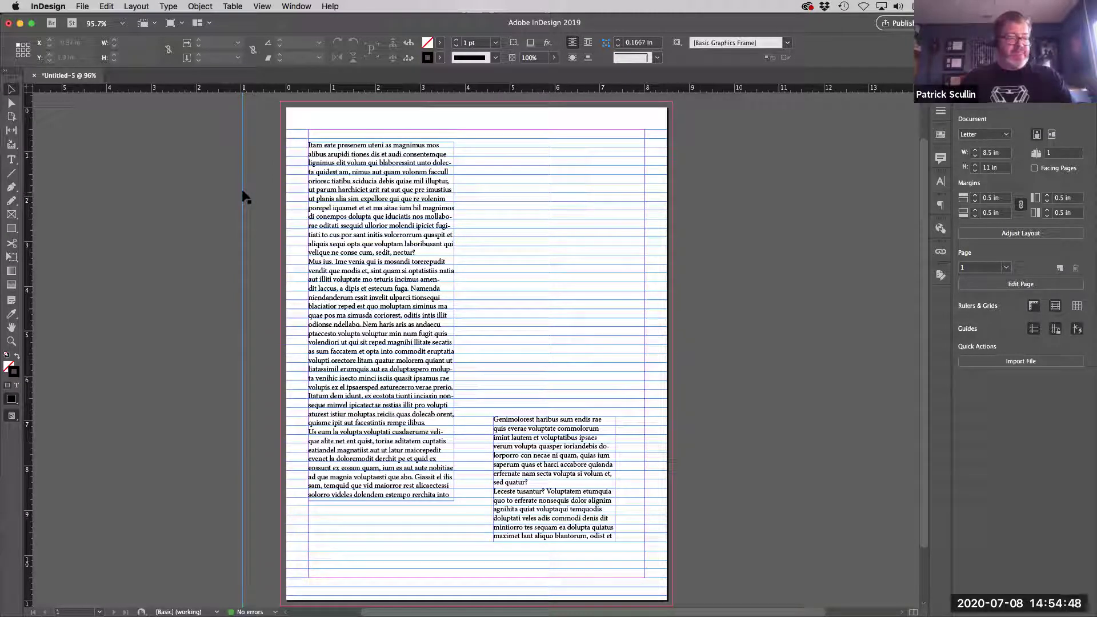
click(369, 210)
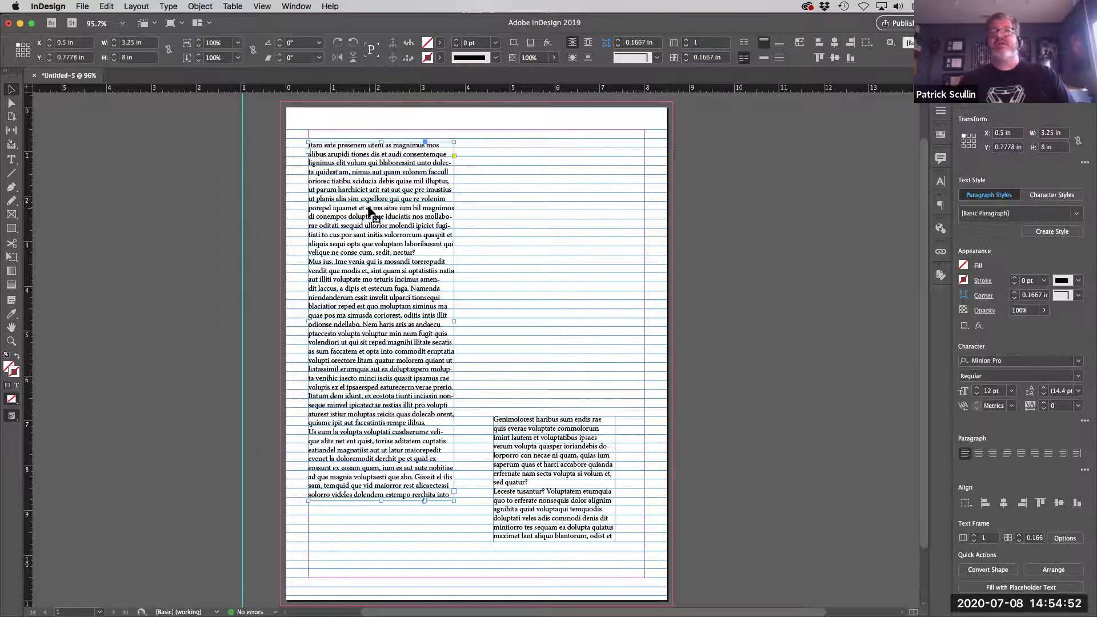
click(537, 452)
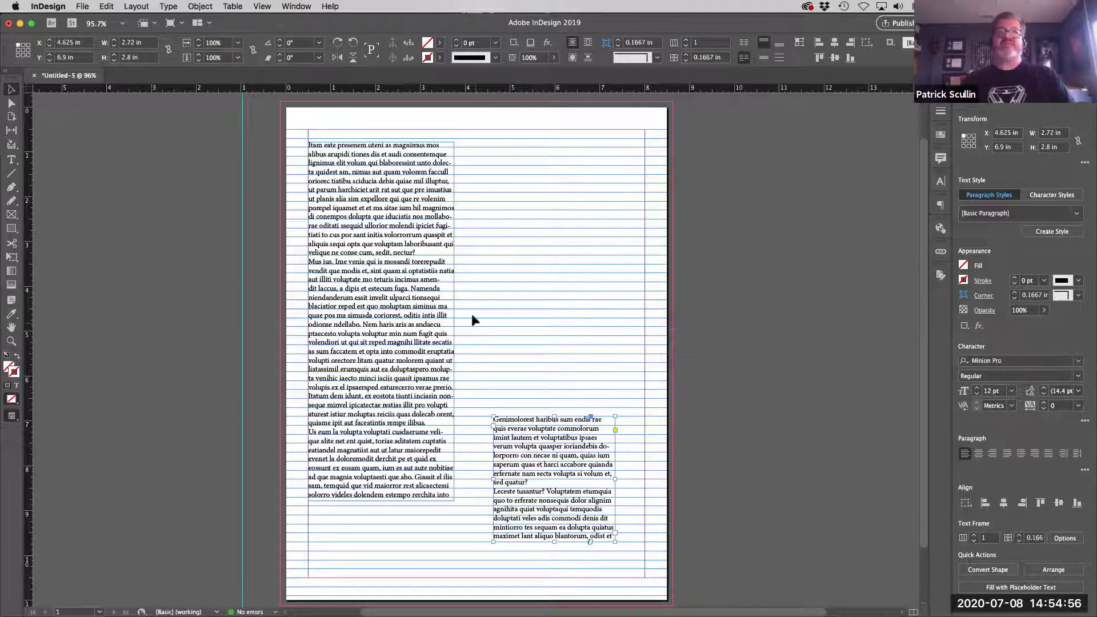
click(262, 6)
mouse_move(305, 237)
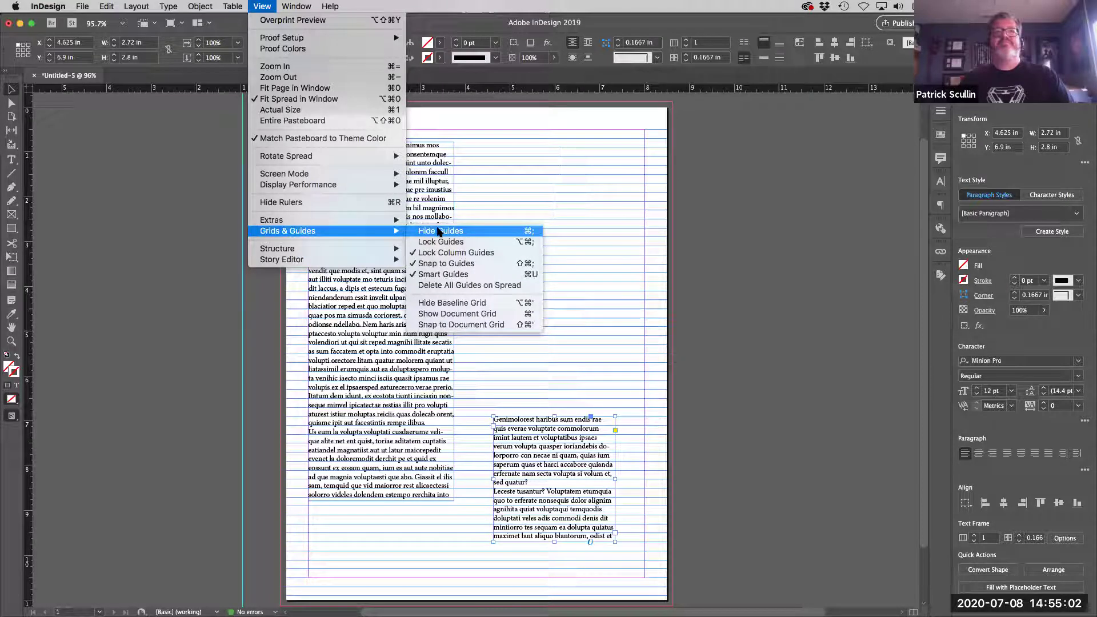
click(452, 303)
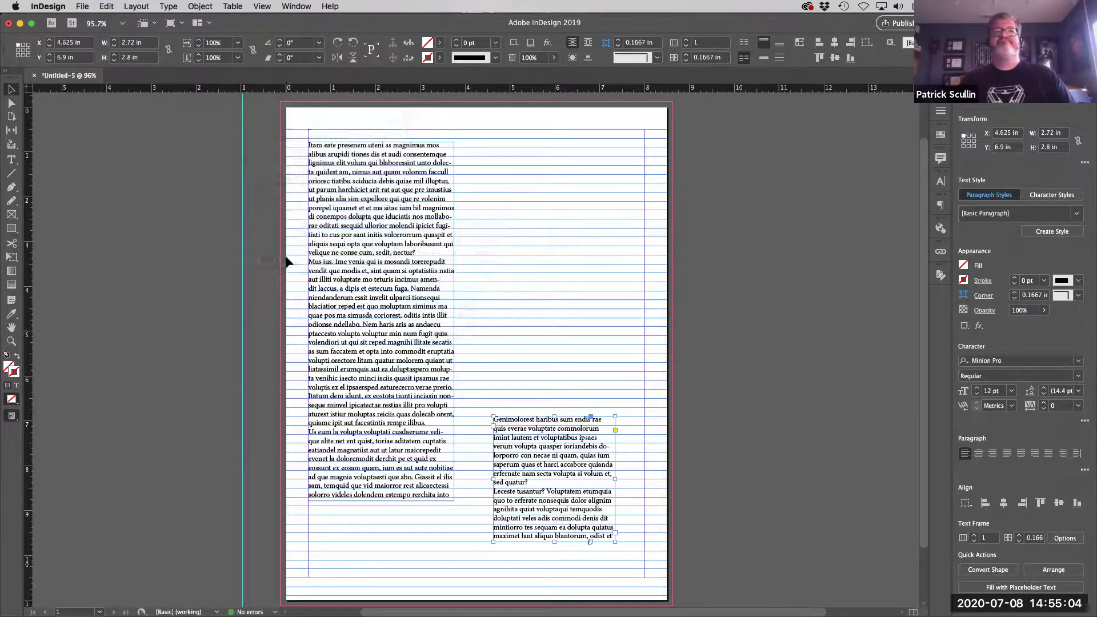
Draw an empty text frame about 3.16 in wide and 2.8 in high in the page's upper-right area
click(728, 254)
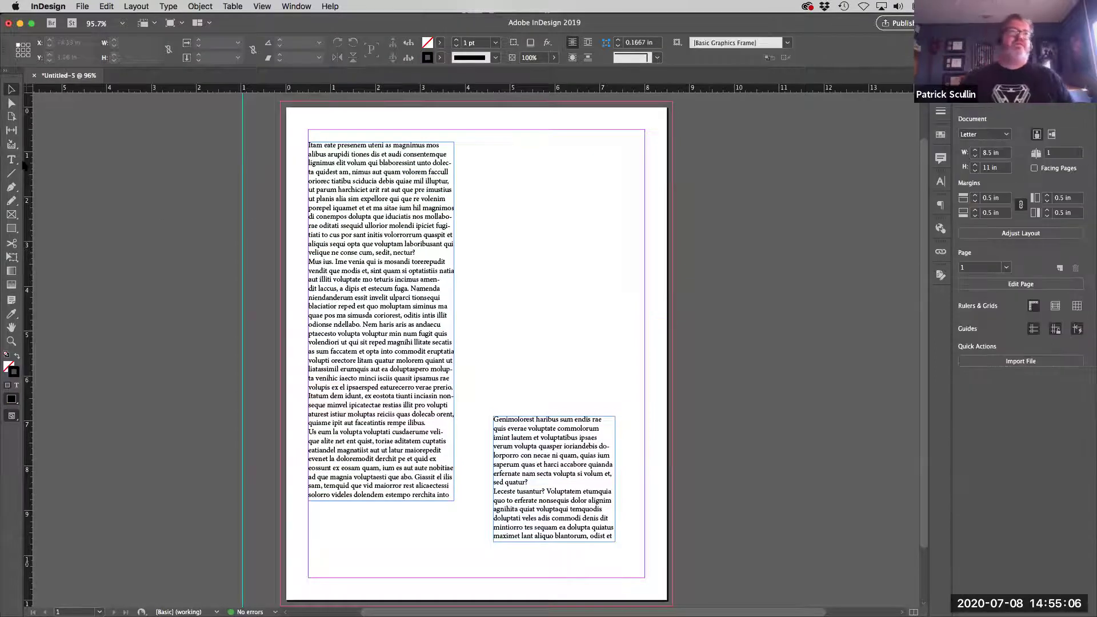
click(12, 160)
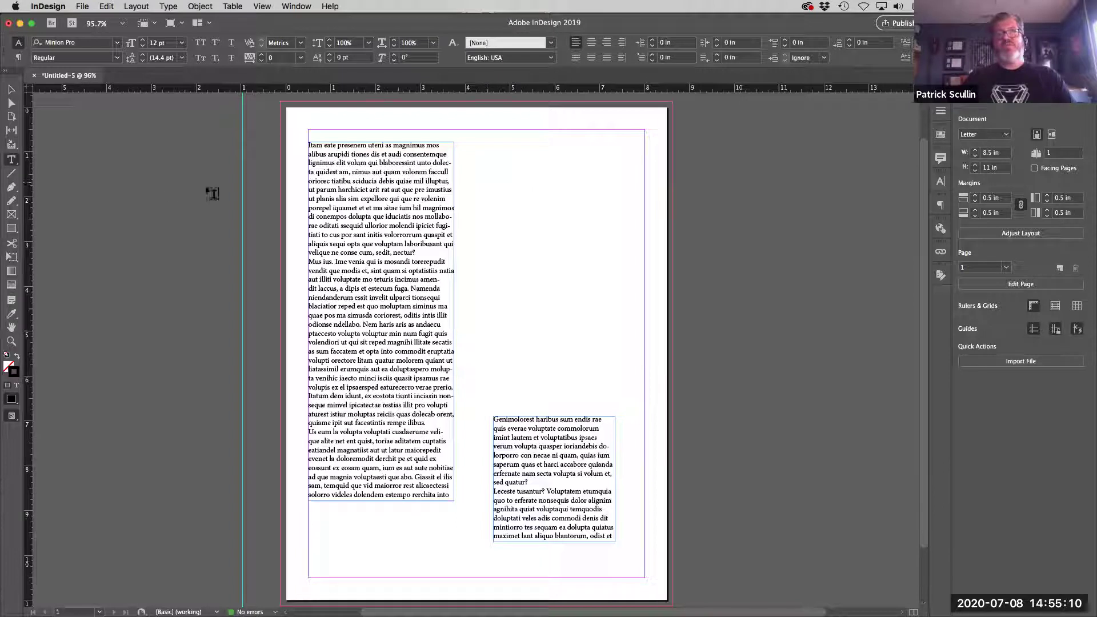
drag(483, 164, 623, 290)
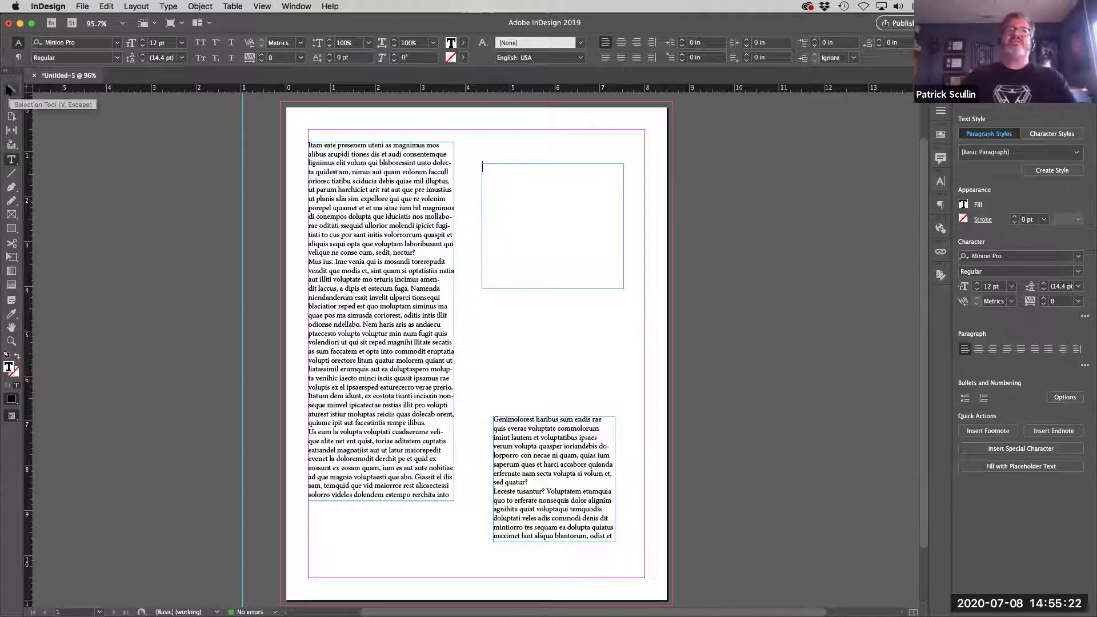
Enlarge the empty text frame's height to about 3.87 in and move it to about X 4.41 in, Y 1.12 in
click(10, 89)
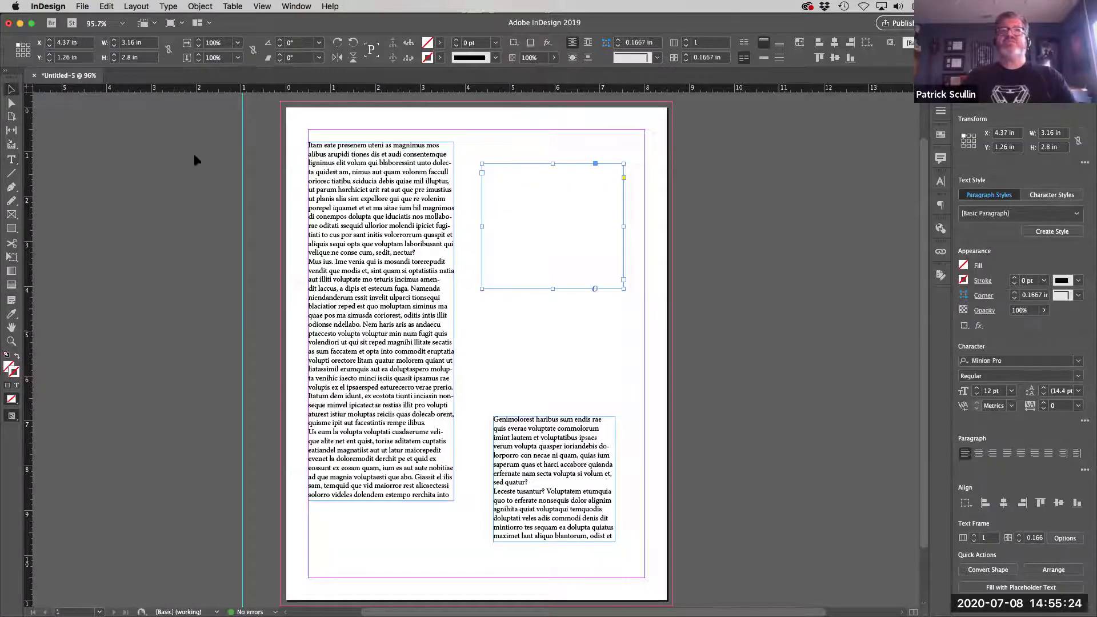
mouse_move(480, 202)
mouse_down()
mouse_move(532, 221)
mouse_move(482, 211)
mouse_up()
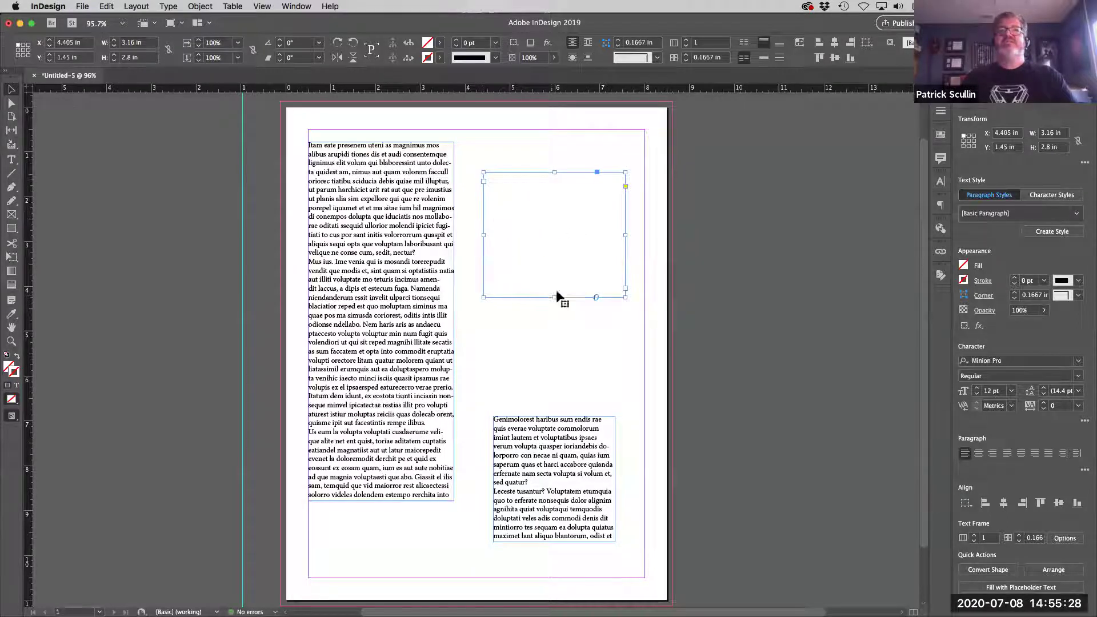
drag(555, 298, 557, 346)
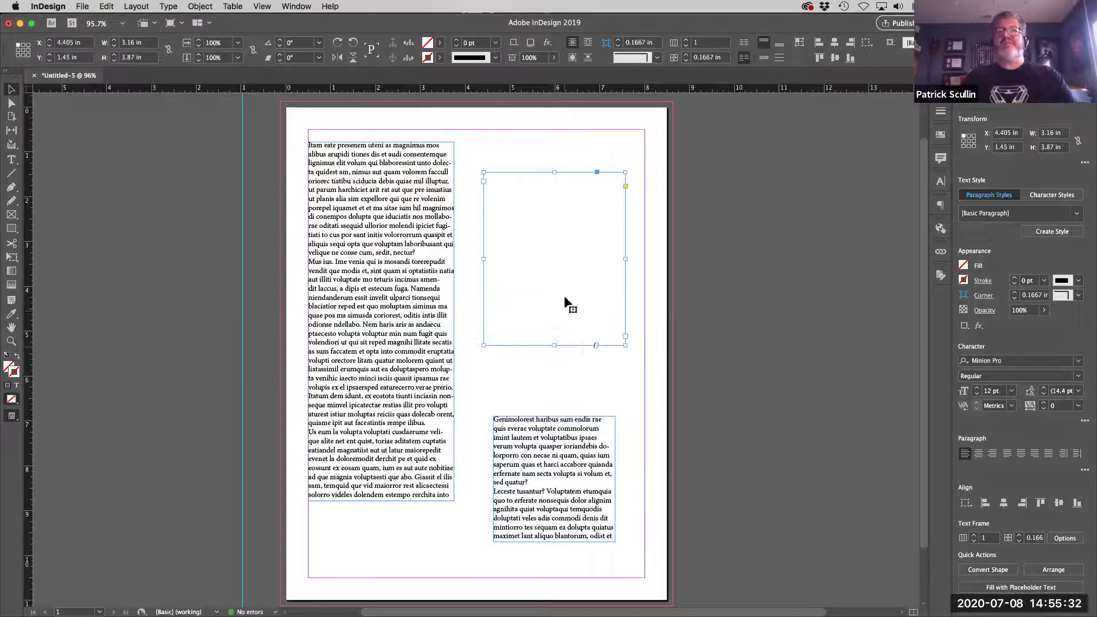
drag(546, 269, 566, 255)
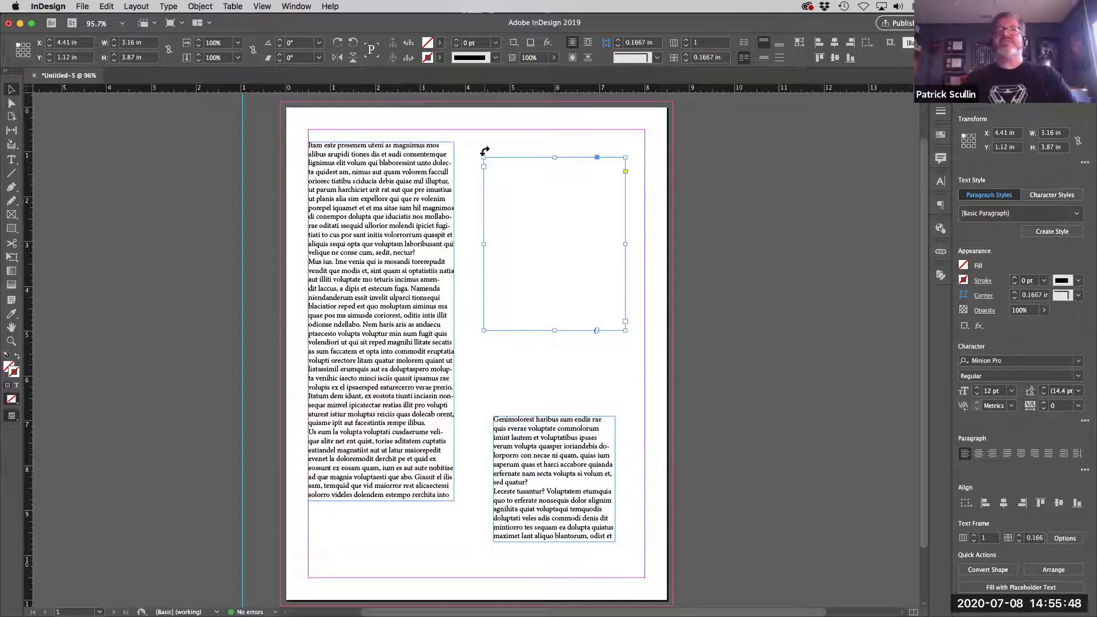
Rotate the empty text frame about 11°, resize it to about 3.15 × 3.74 in and shift it slightly to the right
drag(485, 151, 467, 172)
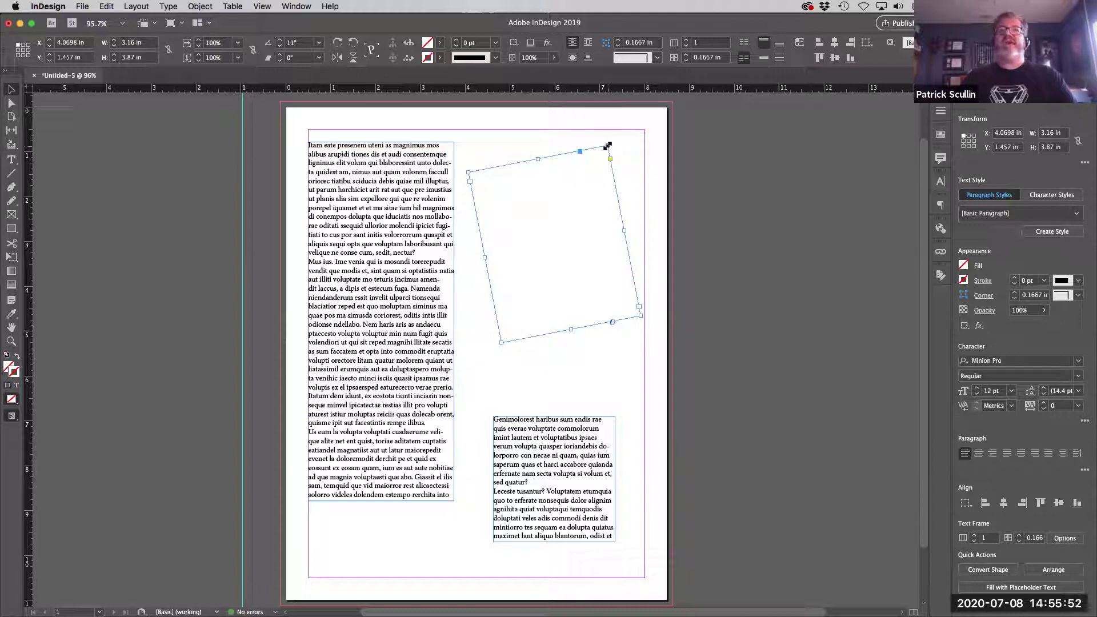
mouse_move(608, 146)
mouse_down()
mouse_move(574, 198)
mouse_move(608, 151)
mouse_up()
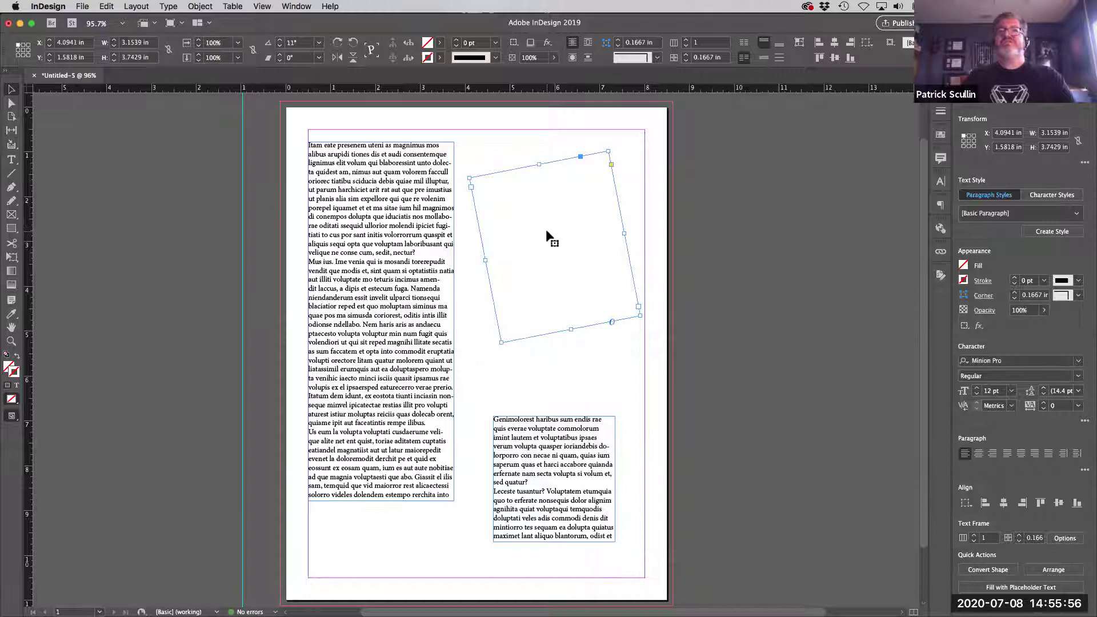
mouse_move(547, 235)
mouse_down()
mouse_move(624, 252)
mouse_move(533, 243)
mouse_move(693, 242)
mouse_move(537, 242)
mouse_move(556, 233)
mouse_up()
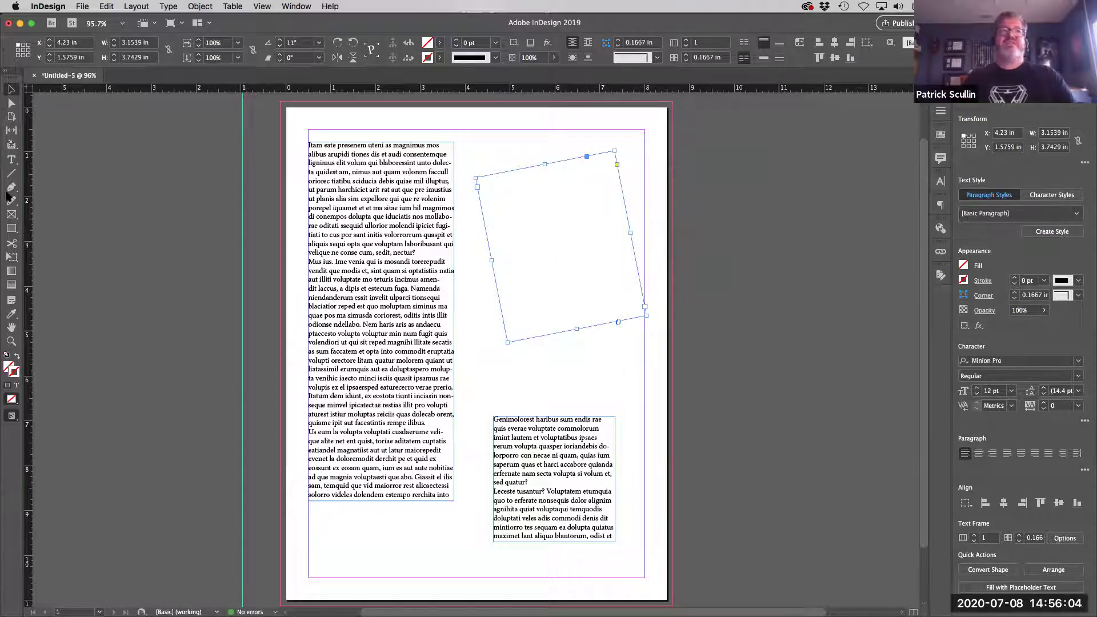
Move the rotated frame onto the pasteboard and back to about X 3.85 in, Y 1.2 in, and fill it with placeholder text
drag(569, 217, 766, 219)
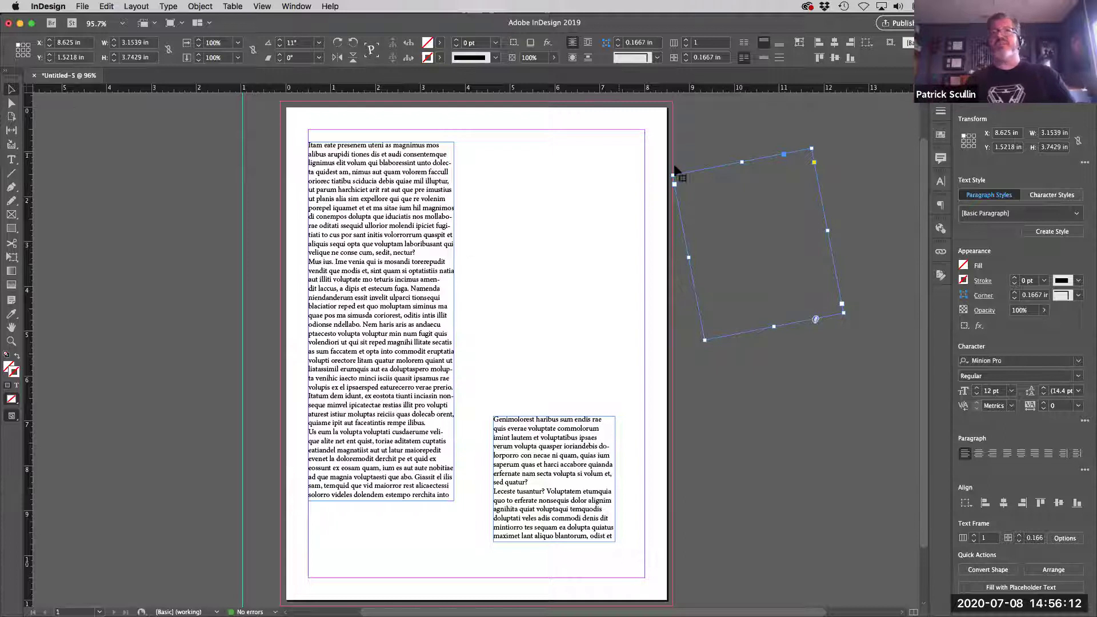
drag(747, 203, 533, 195)
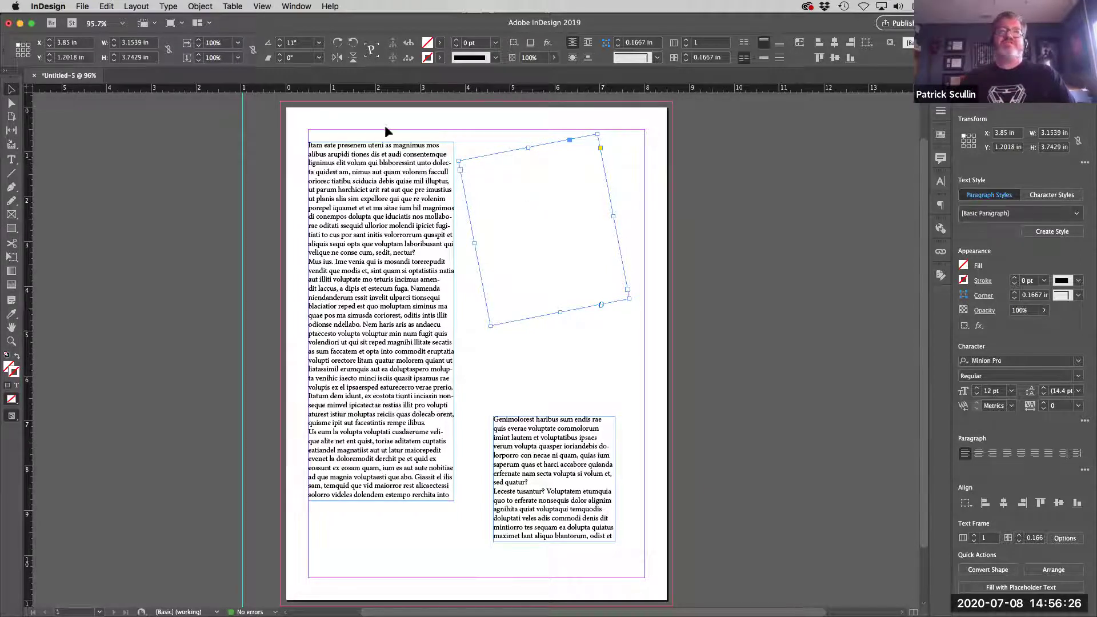
click(168, 7)
click(200, 364)
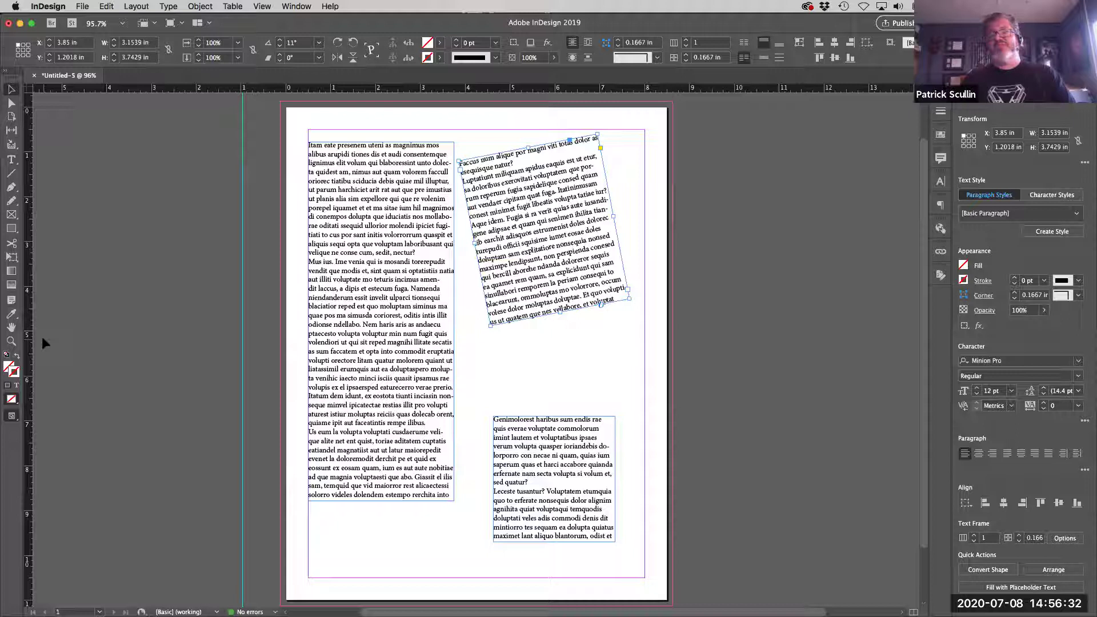
Move the rotated text frame onto the pasteboard right of the page and the tall text frame onto the pasteboard left of it
drag(503, 214, 724, 280)
drag(389, 216, 326, 215)
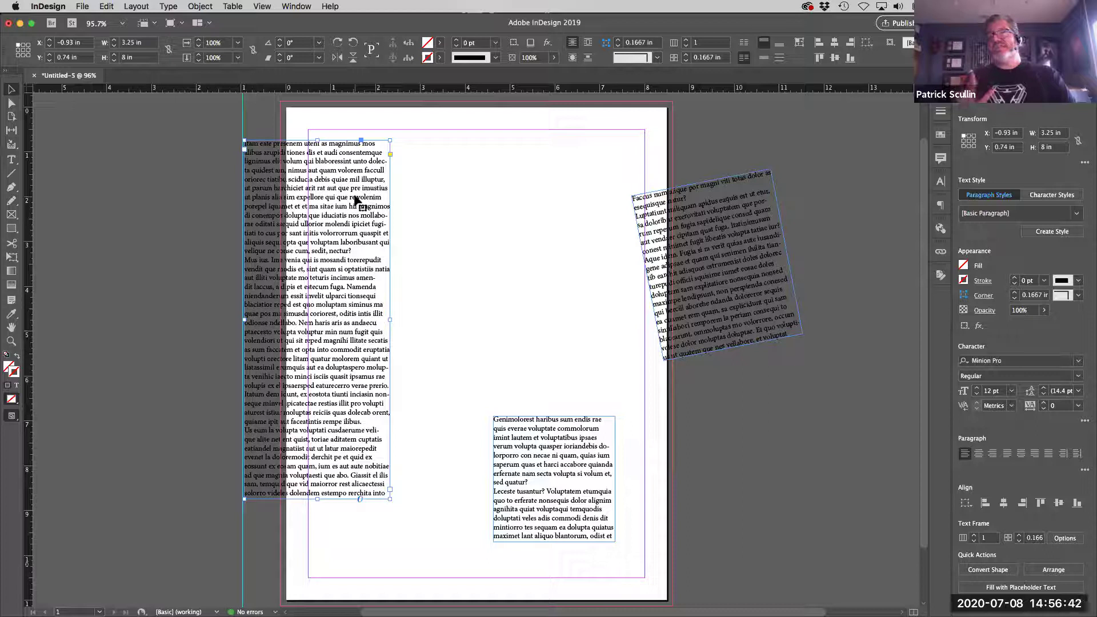
drag(654, 204, 740, 184)
drag(363, 201, 189, 200)
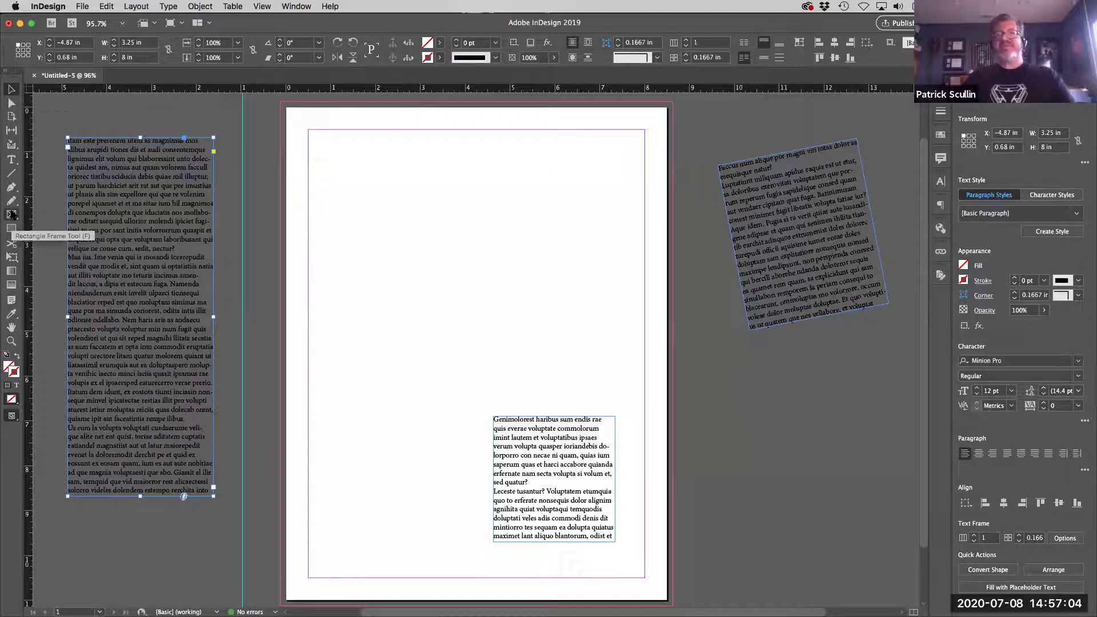
Draw a rectangular graphics frame about 3.7 × 3.16 in near the top of the page
click(12, 214)
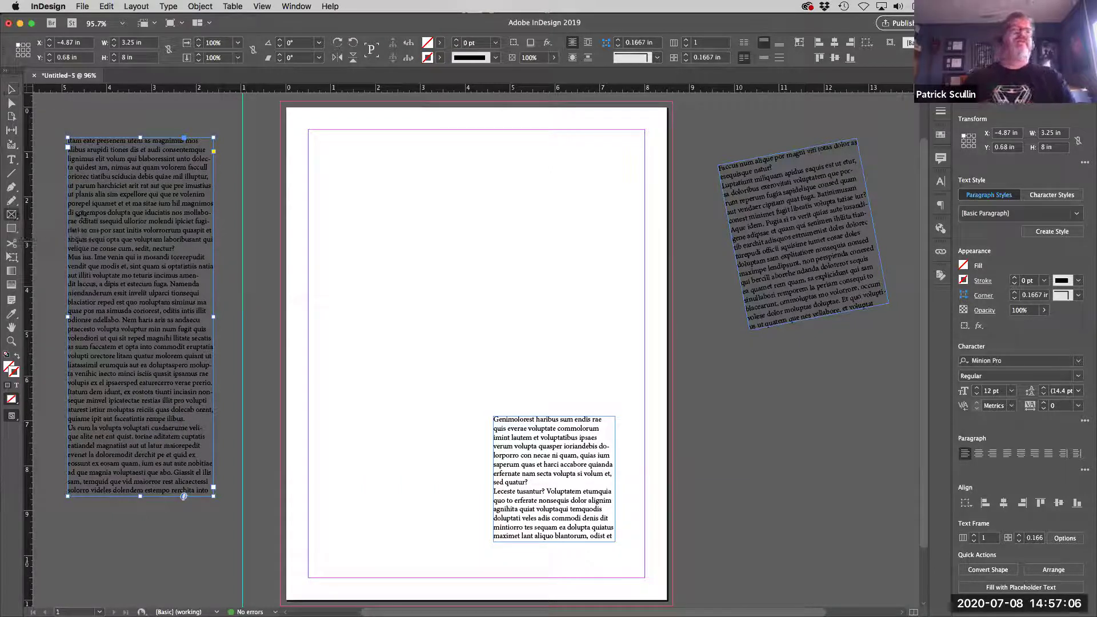
mouse_move(346, 150)
mouse_down()
mouse_move(385, 227)
mouse_move(512, 292)
mouse_up()
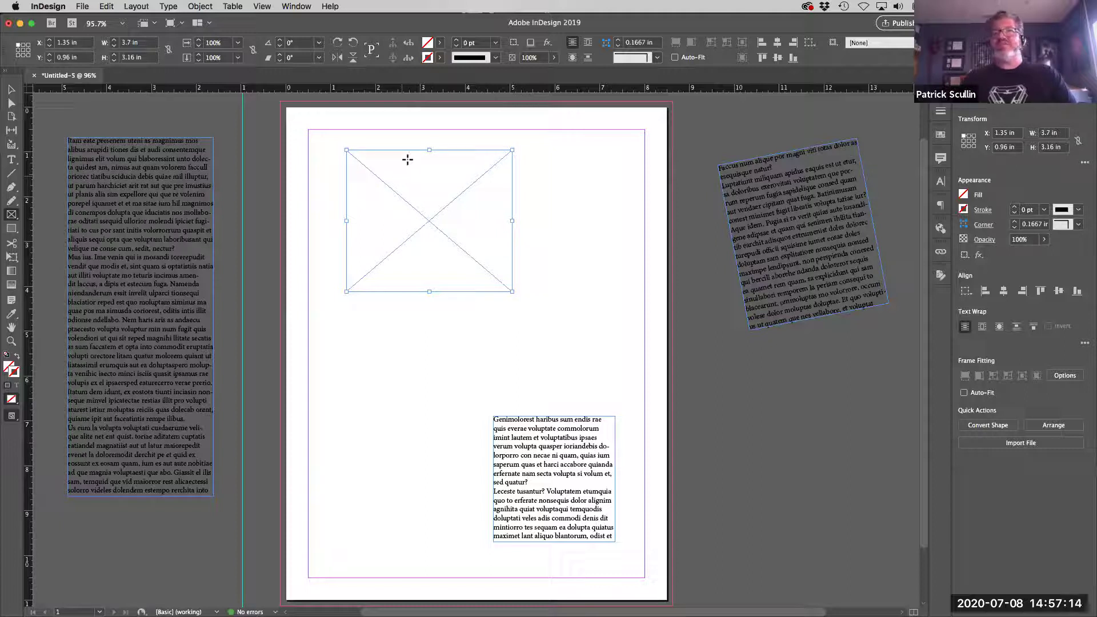
click(80, 7)
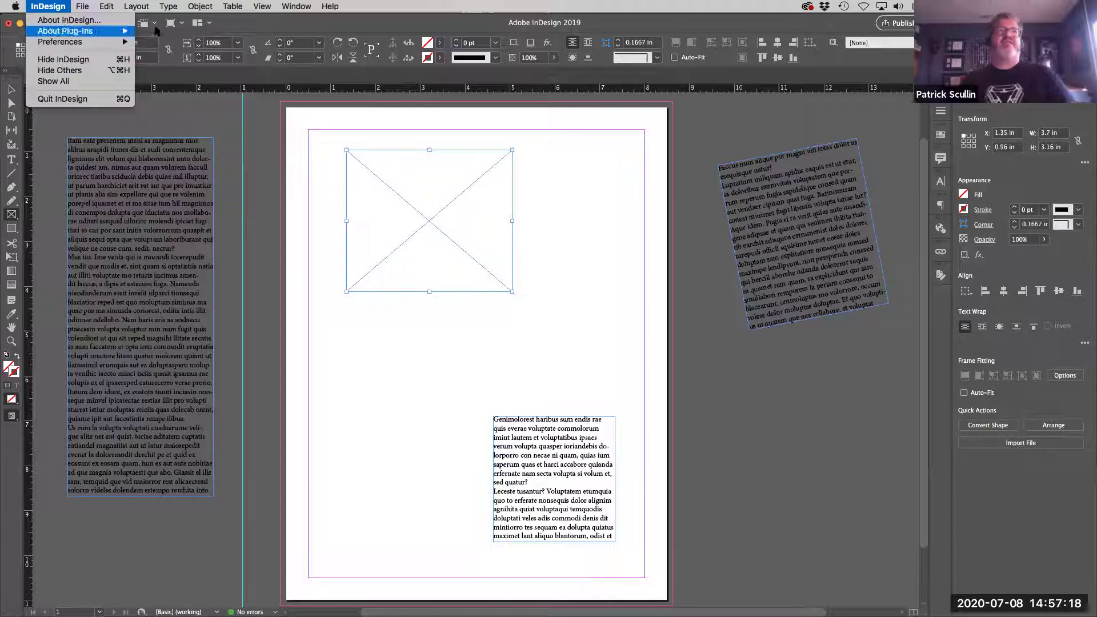
click(255, 27)
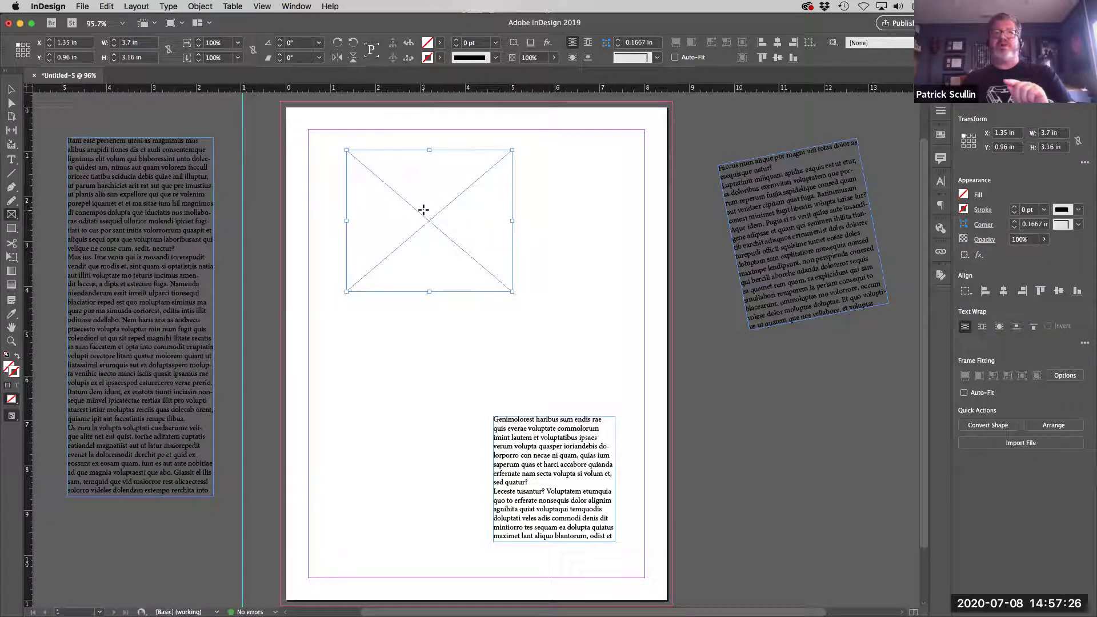
Place IMG_1330.JPG into the graphics frame from Dropbox > SI - Projects > Art - Home Decor > Travel - Living Room > venice
click(83, 6)
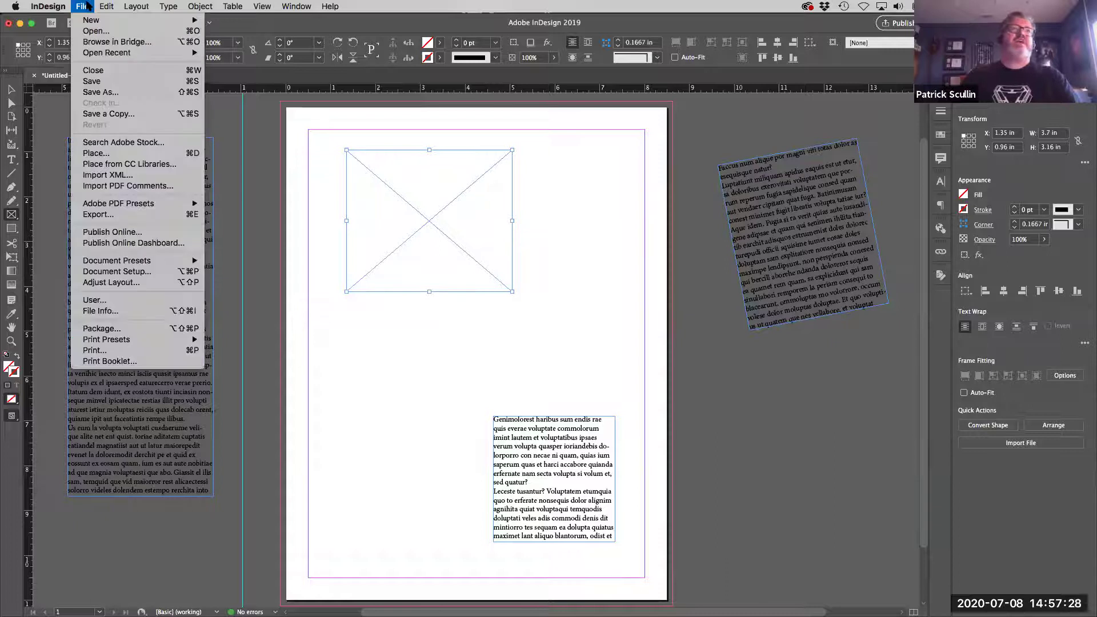
click(107, 158)
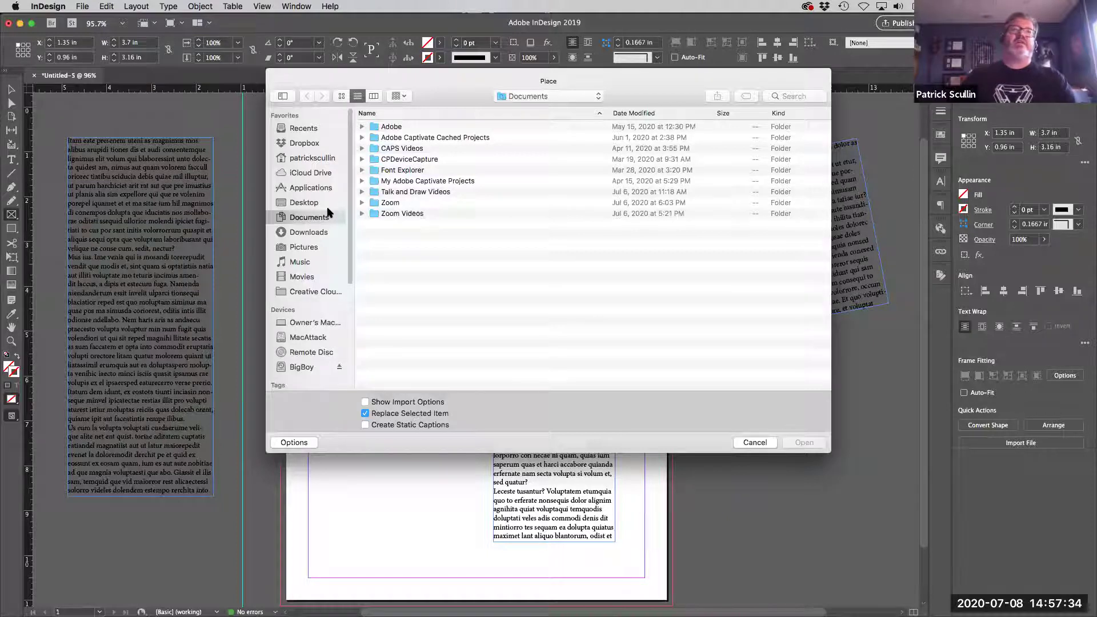
click(303, 143)
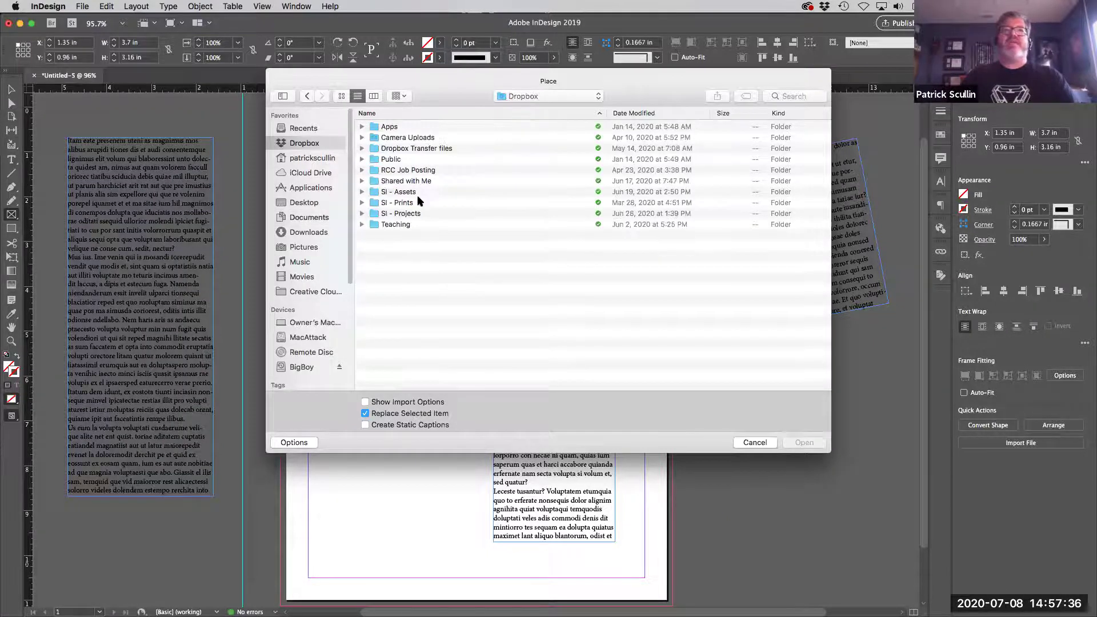
click(428, 214)
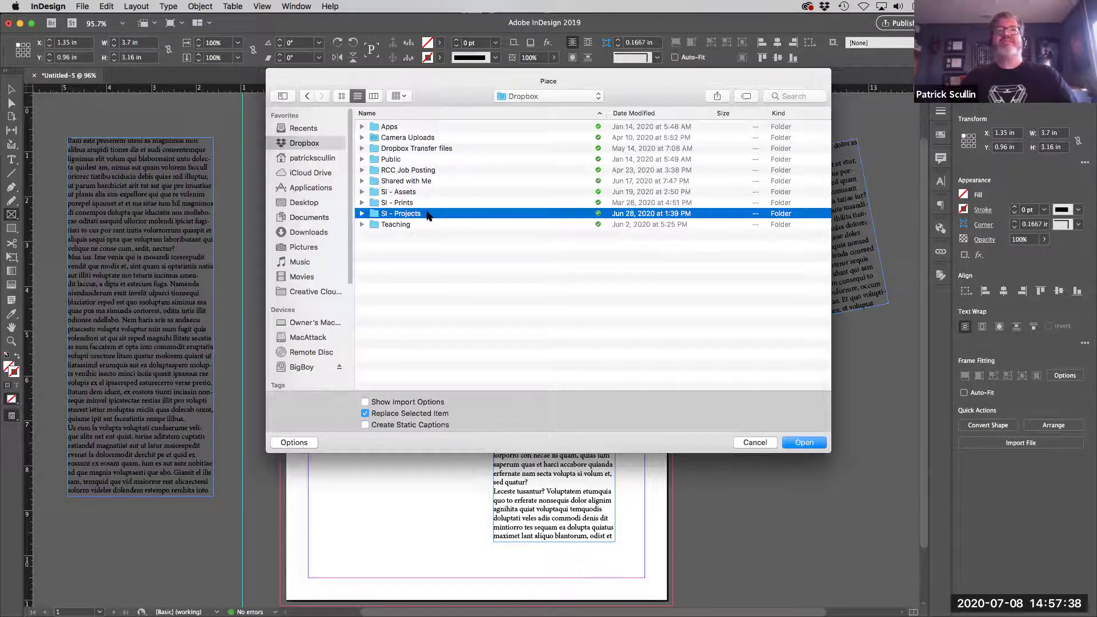
double_click(427, 214)
click(457, 181)
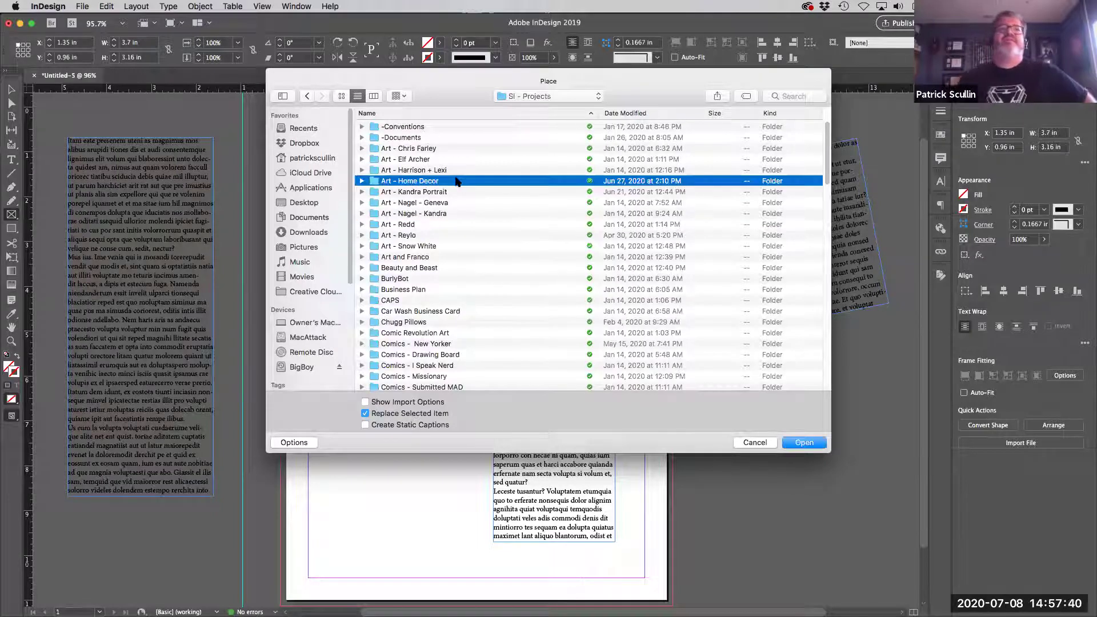
double_click(457, 181)
click(457, 193)
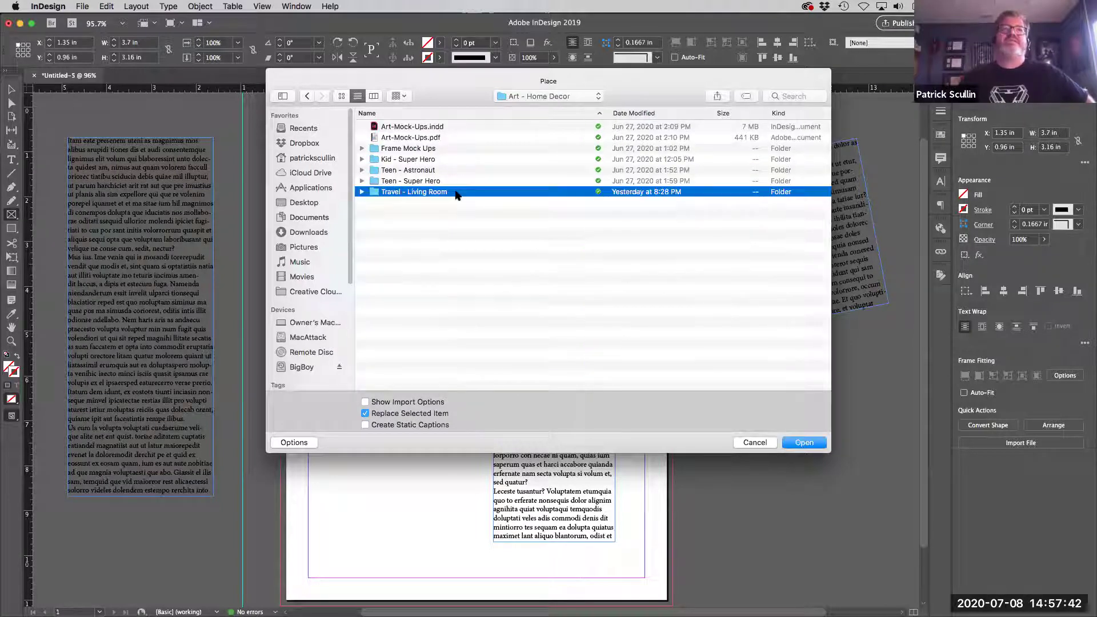
double_click(457, 192)
click(430, 213)
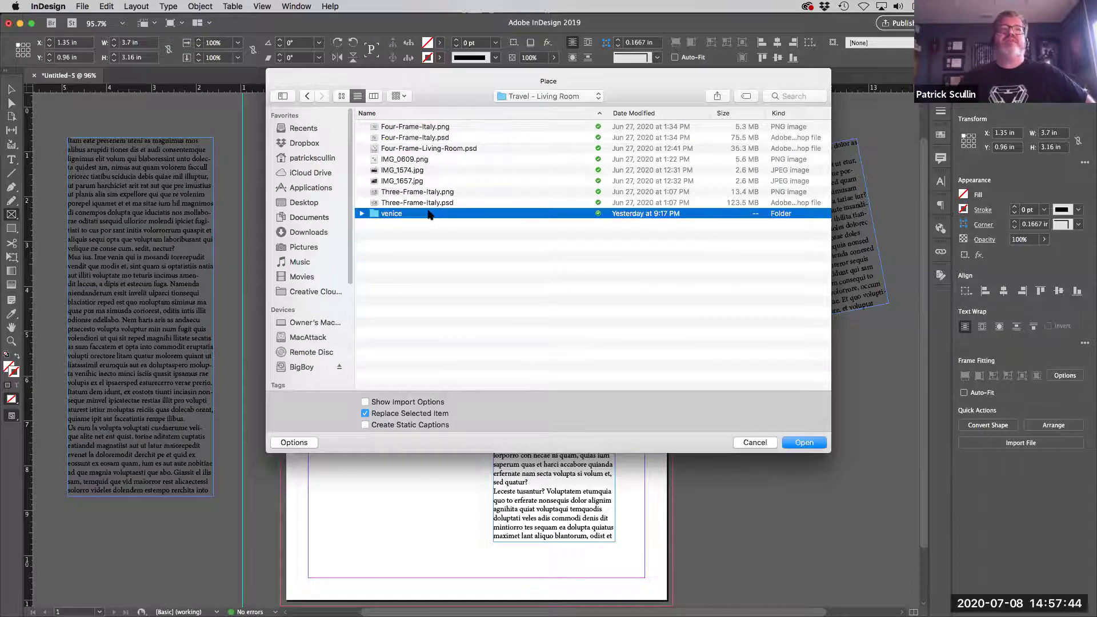
double_click(429, 213)
click(432, 162)
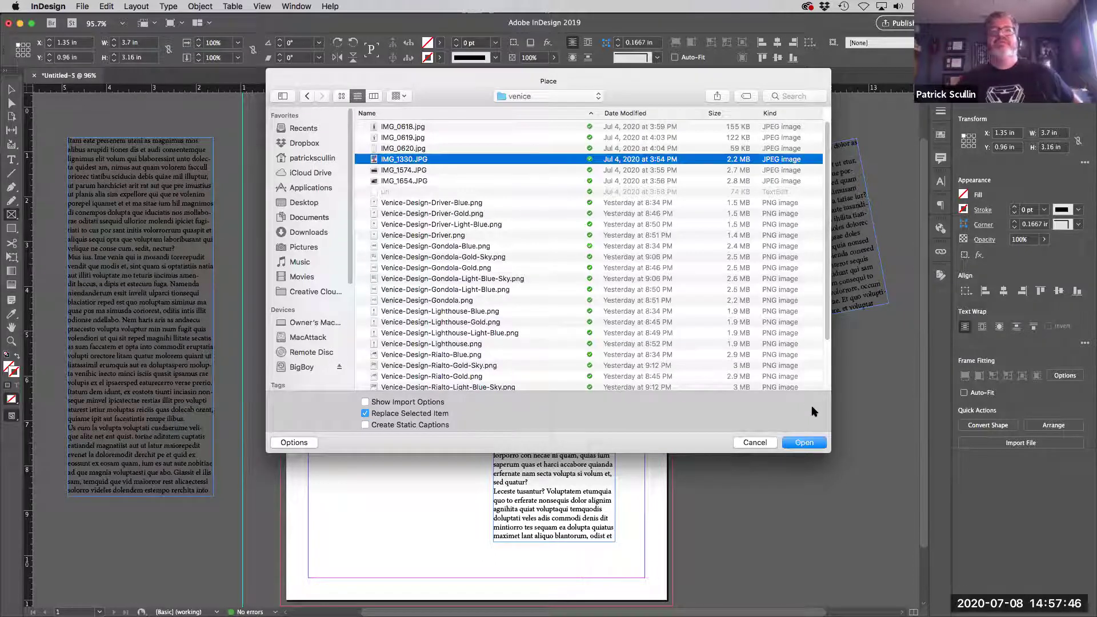
click(811, 445)
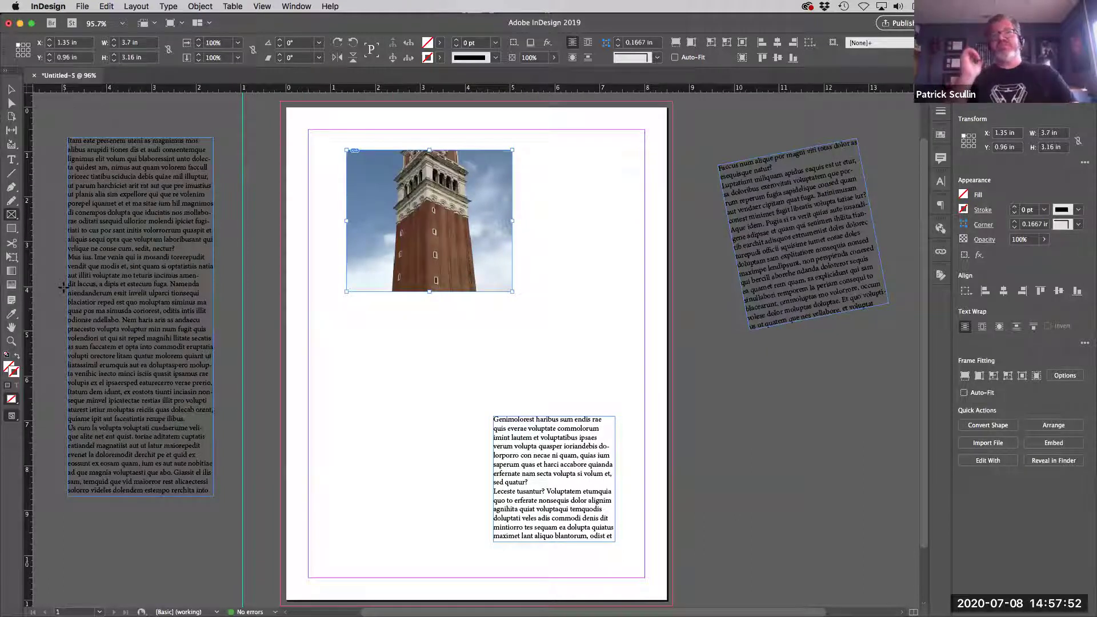
Move the image frame together with its photo to about X 1.07 in, Y 1.16 in
click(11, 90)
drag(371, 191, 375, 233)
drag(366, 195, 366, 193)
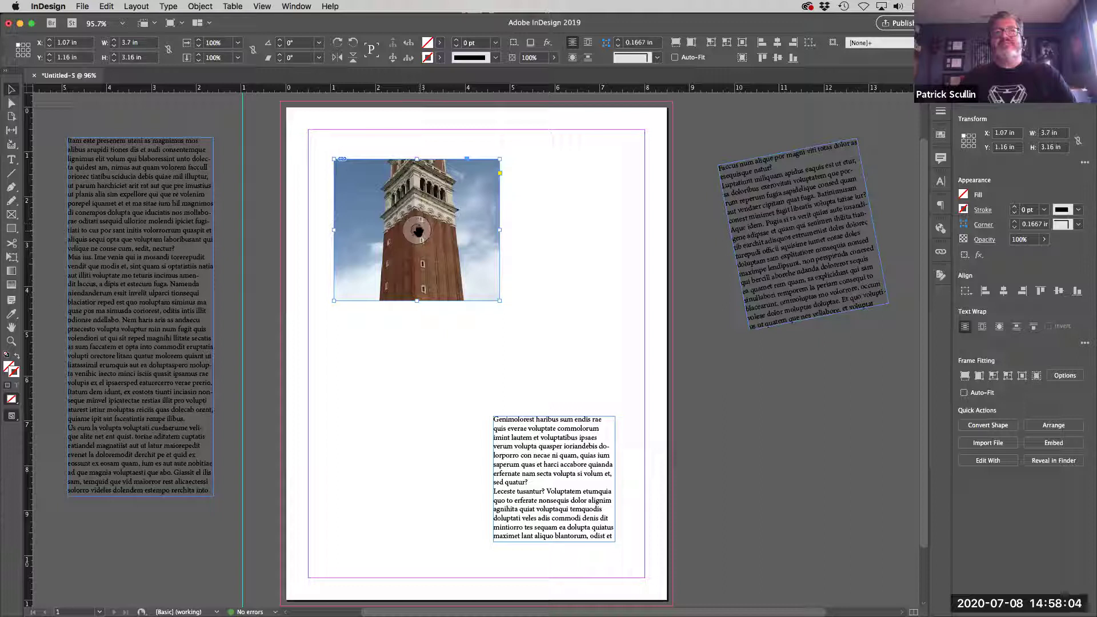
Reposition the photo inside its stationary frame with the Content Grabber to show more of the tower's upper part
drag(416, 231, 386, 217)
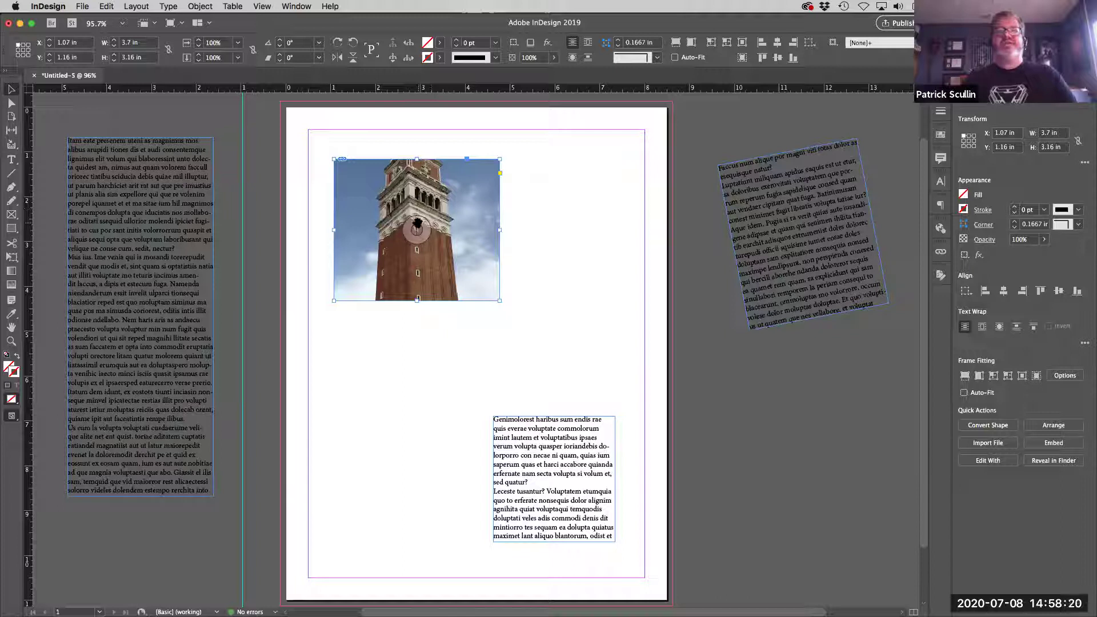
drag(415, 223, 417, 252)
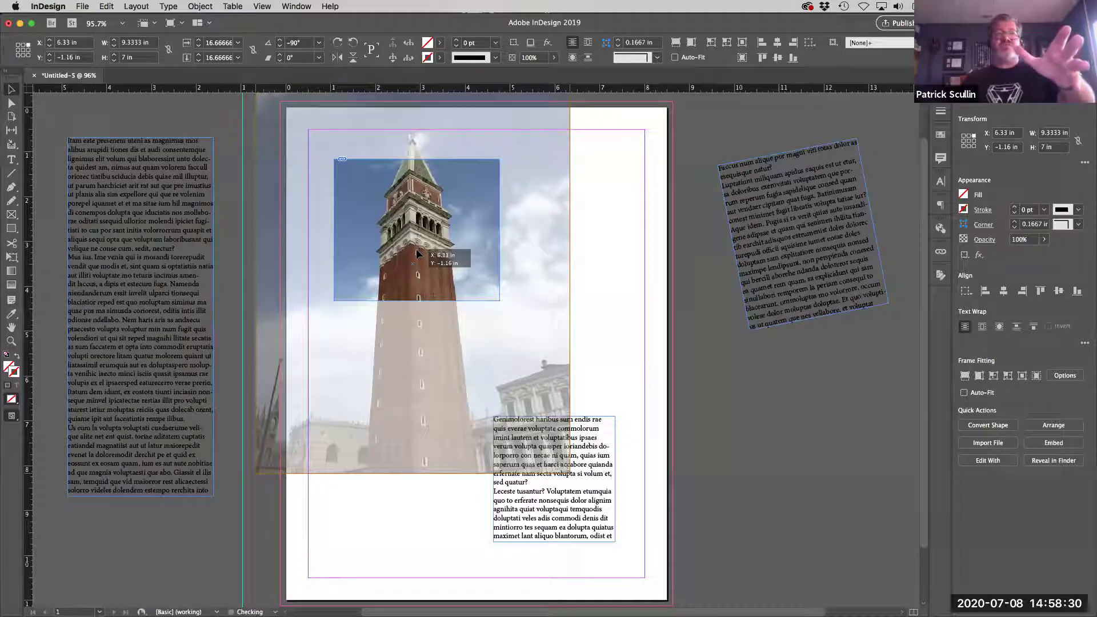
mouse_move(417, 253)
mouse_down()
mouse_move(427, 269)
mouse_move(454, 257)
mouse_move(426, 237)
mouse_move(390, 251)
mouse_move(424, 243)
mouse_move(406, 244)
mouse_move(423, 298)
mouse_move(414, 250)
mouse_up()
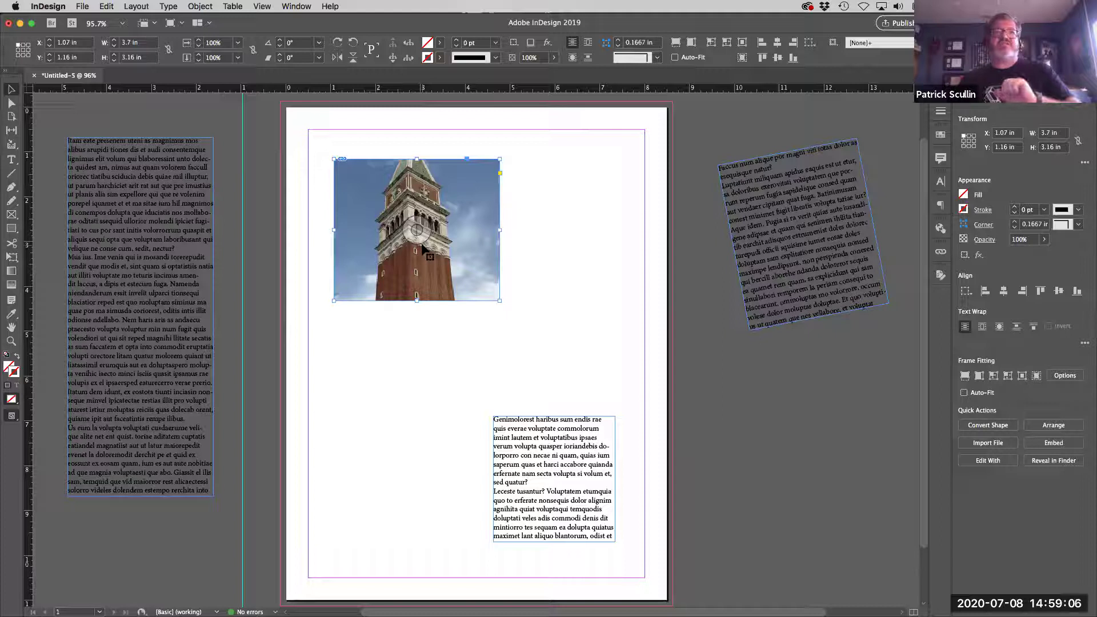
Select the photo inside its frame, scale it down to about 6.5 × 4.875 in and reposition it to show the tower's spire
click(10, 104)
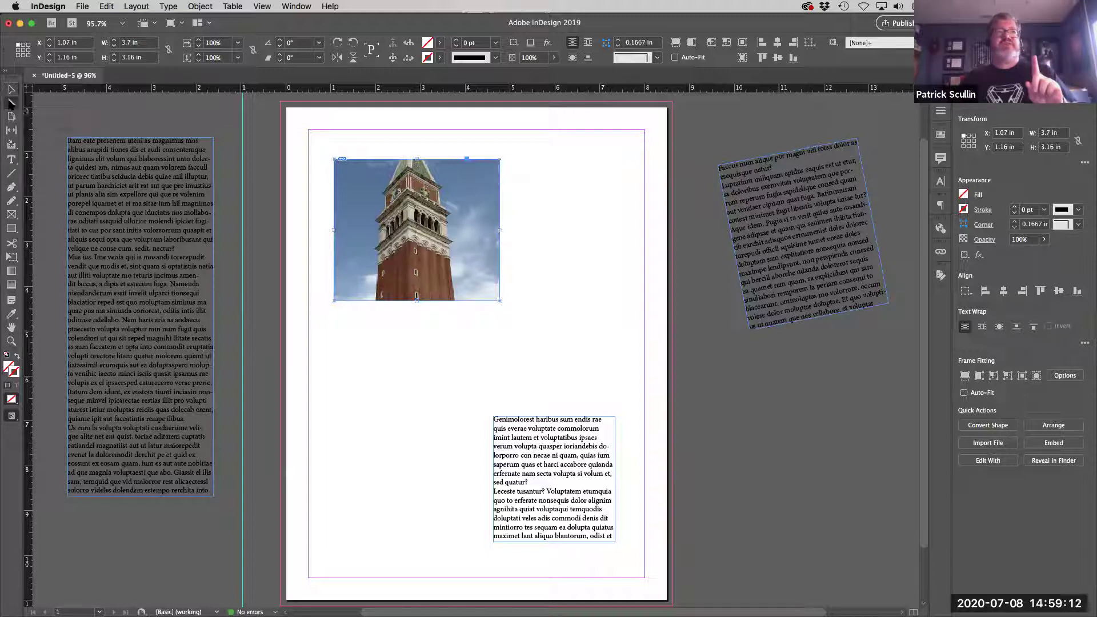
click(372, 224)
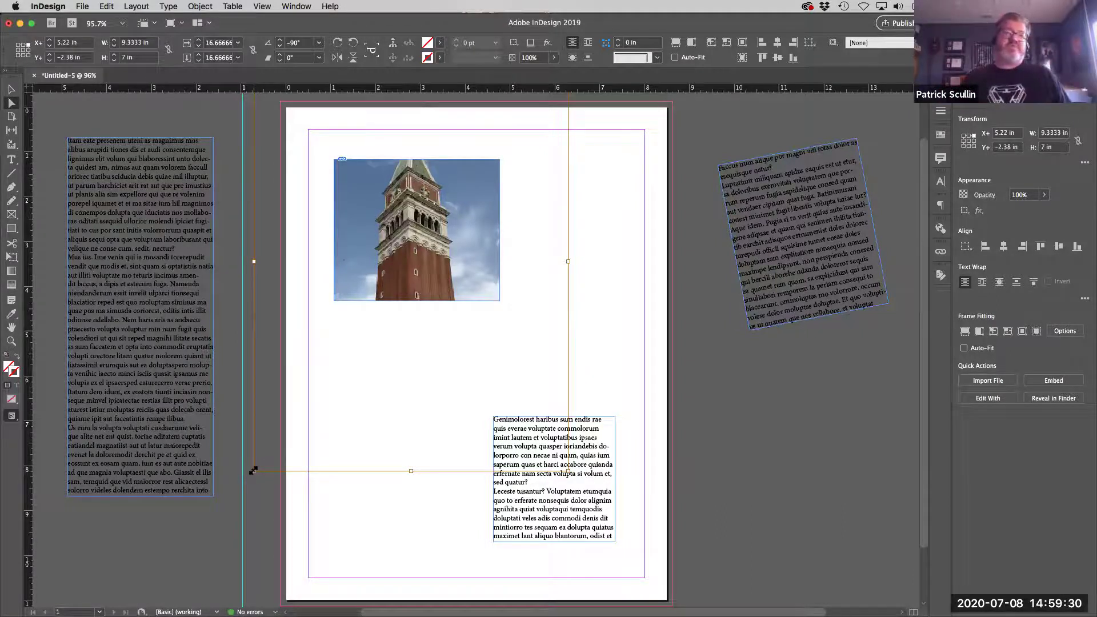
drag(253, 471, 318, 384)
drag(567, 385, 537, 343)
drag(421, 204, 420, 230)
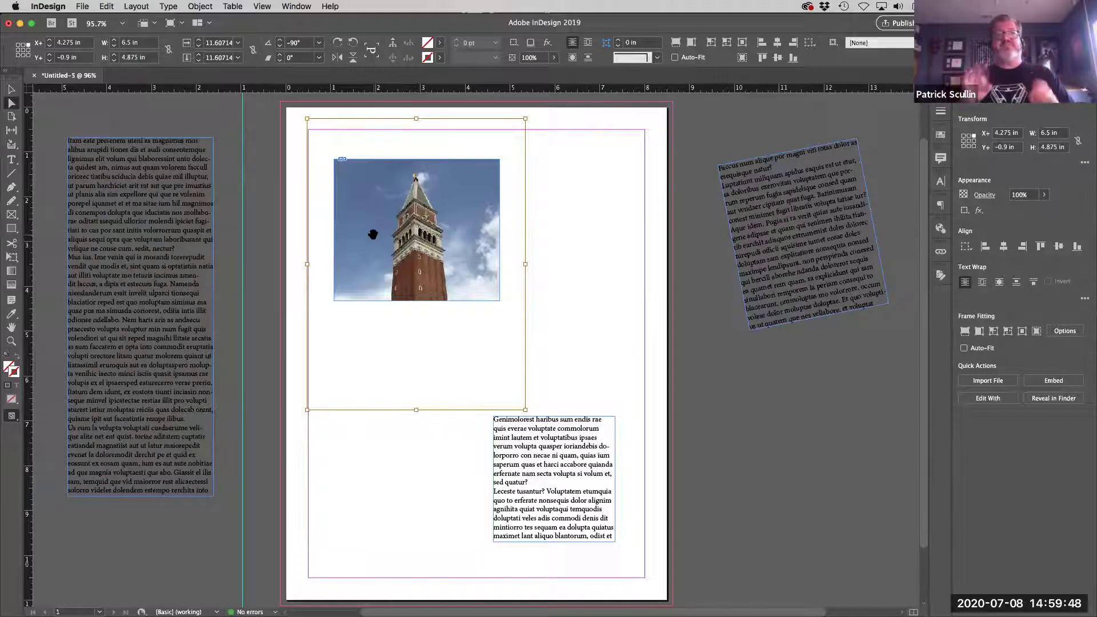
Reposition the photo slightly inside its frame, and move the frame together with its photo to about X 0.925 in, Y 1.02 in
drag(372, 235, 370, 238)
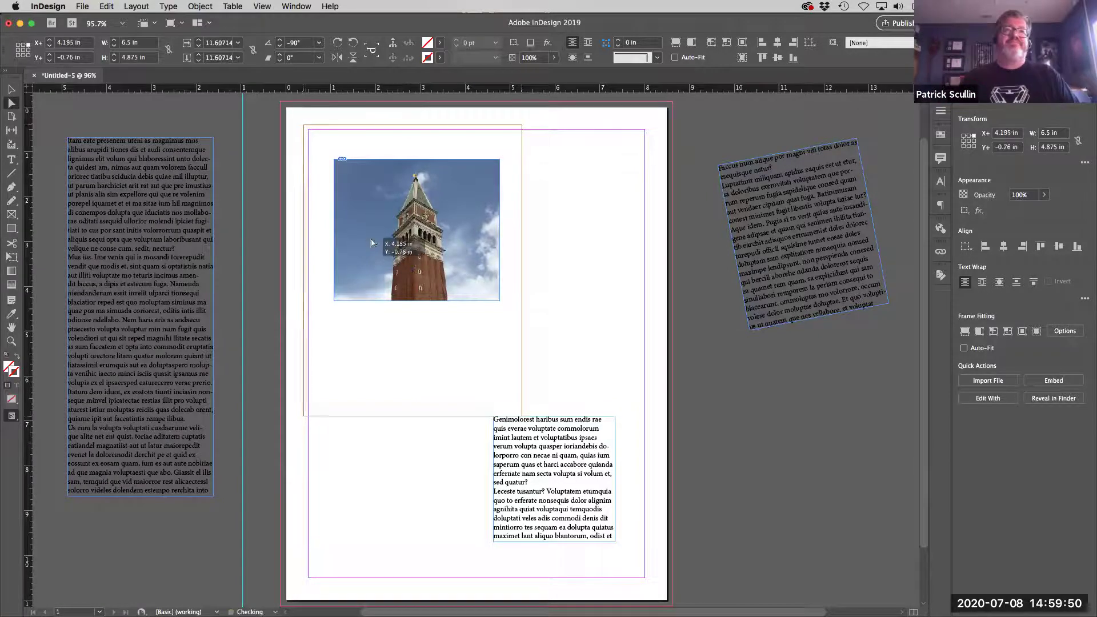
click(11, 89)
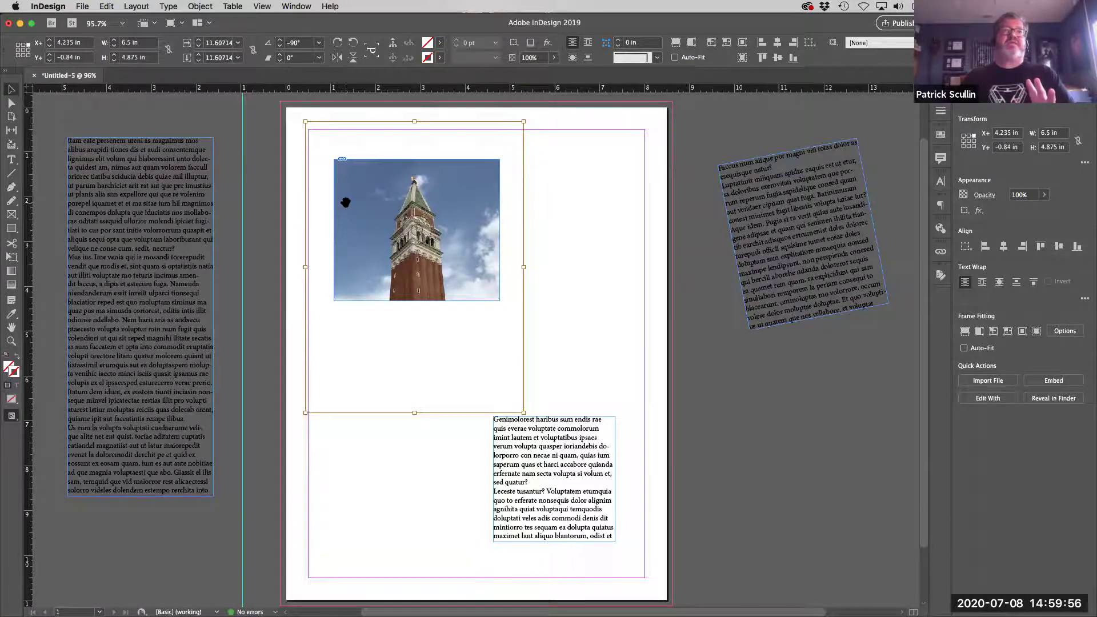
click(285, 222)
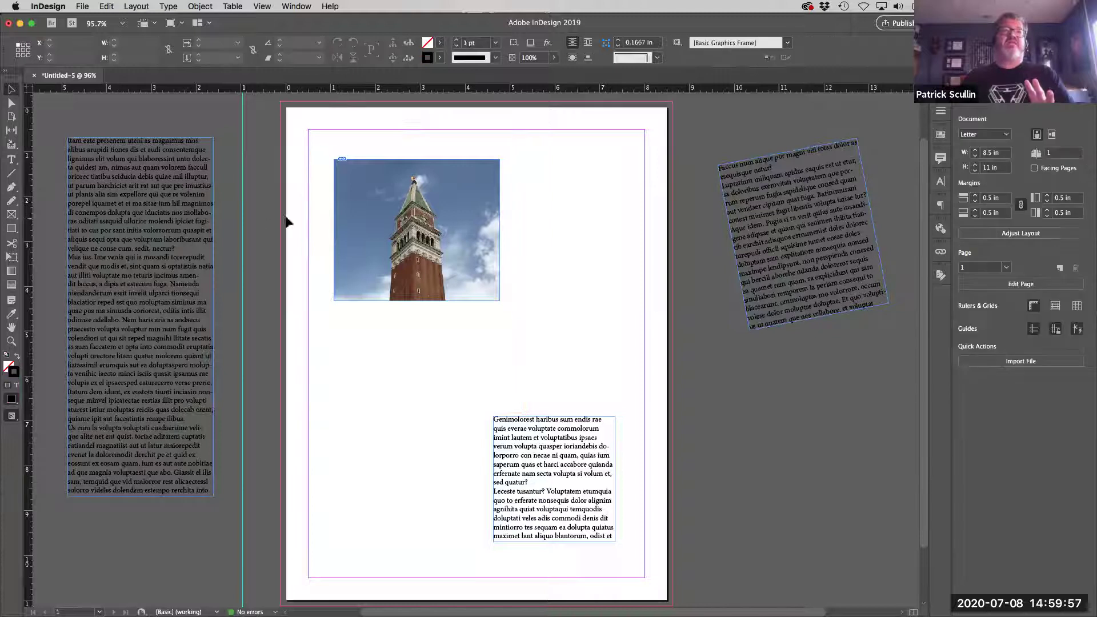
click(420, 203)
mouse_move(413, 186)
mouse_down()
mouse_move(543, 188)
mouse_move(407, 179)
mouse_up()
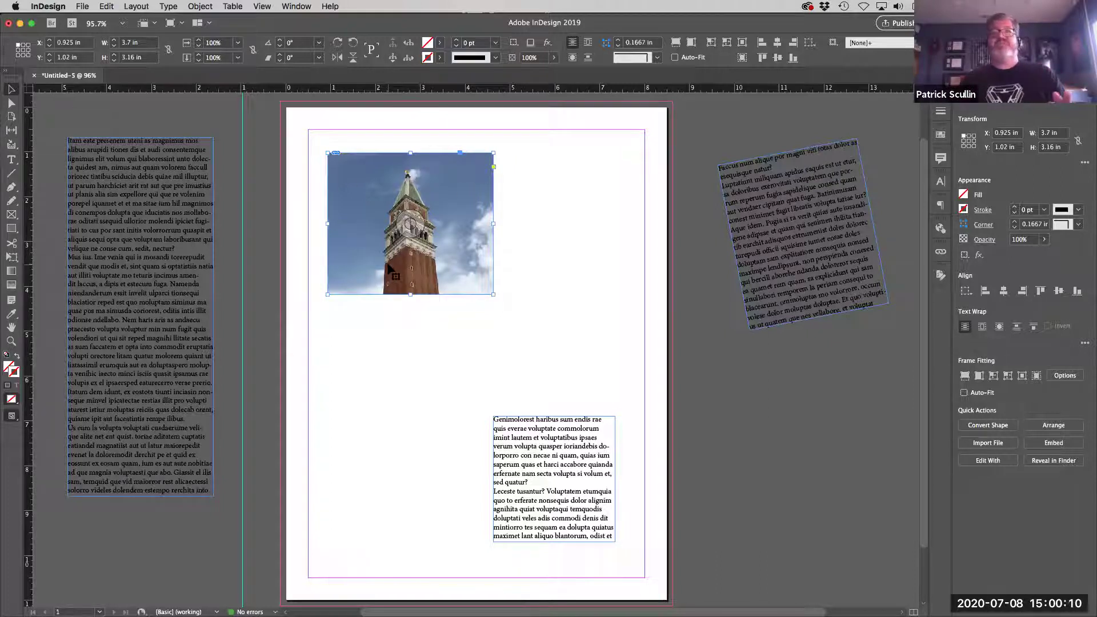
Try fitting the frame to the full size of its photo
click(208, 6)
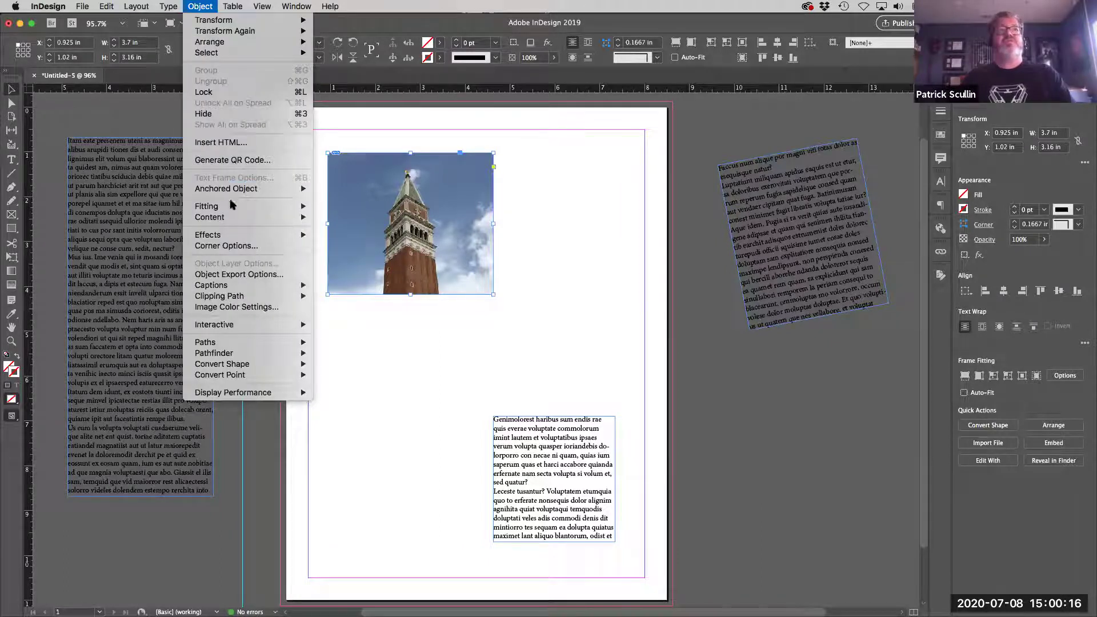
mouse_move(231, 206)
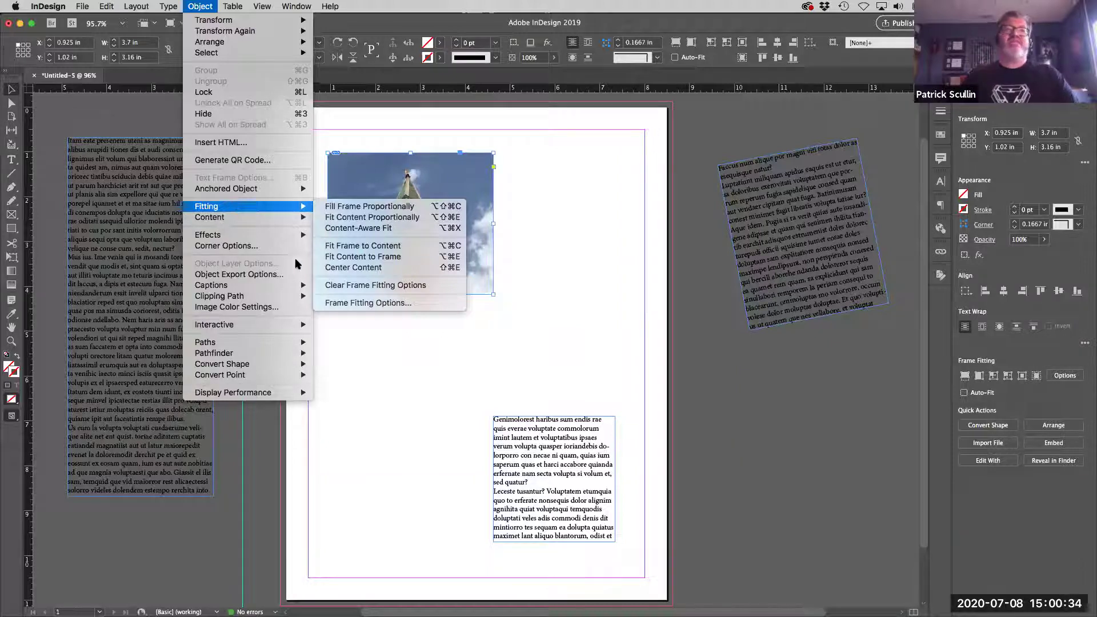
click(366, 247)
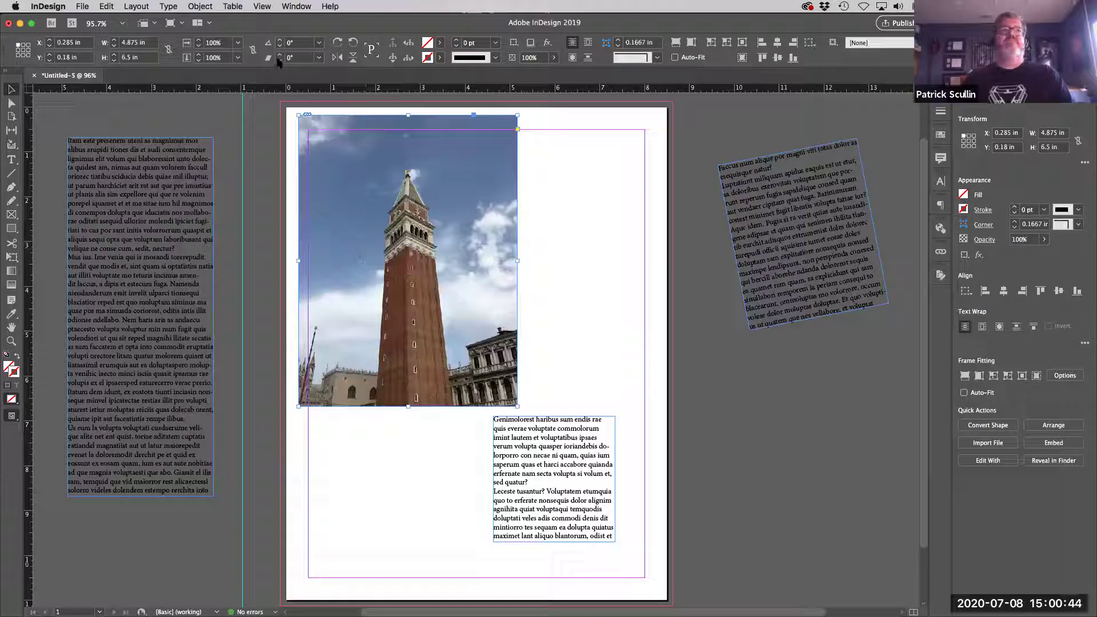
key(super+z)
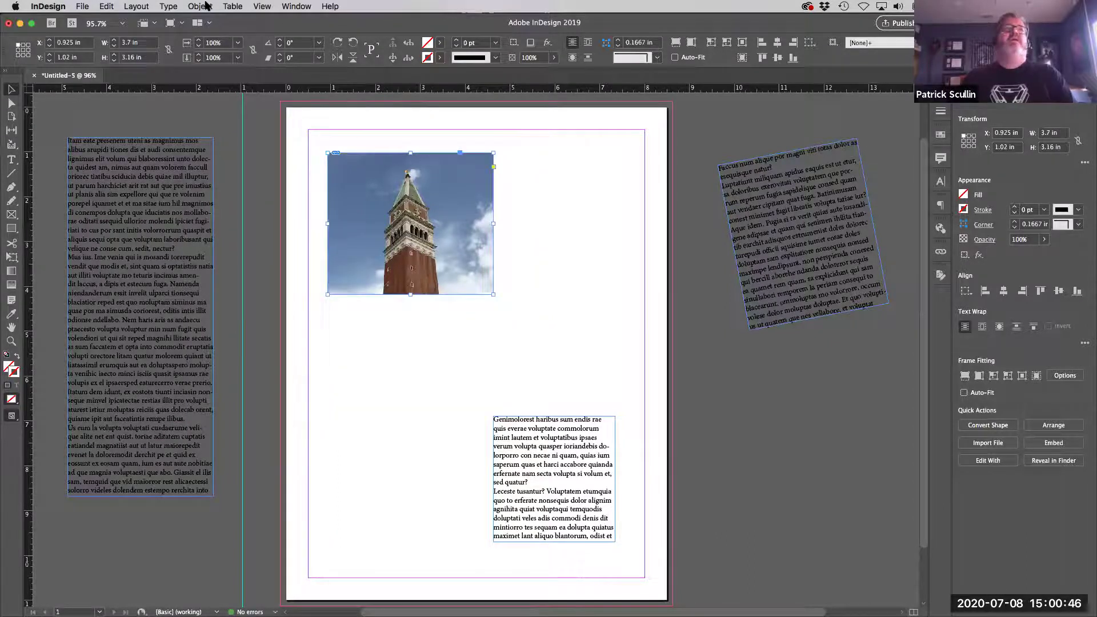
Try fitting the whole photo proportionally inside the existing frame
click(207, 6)
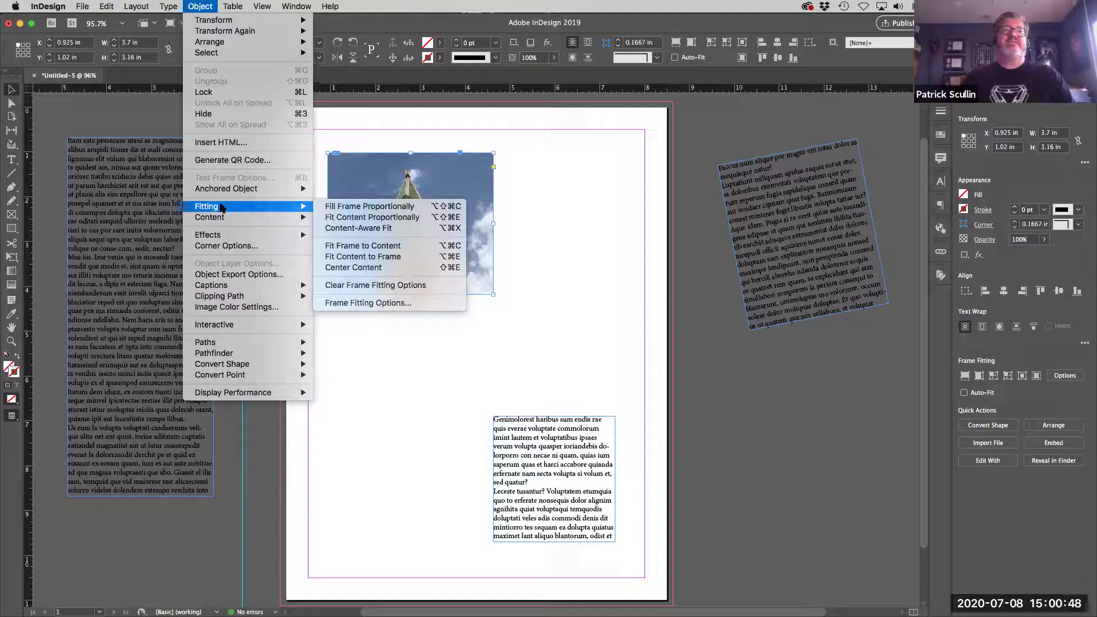
click(364, 219)
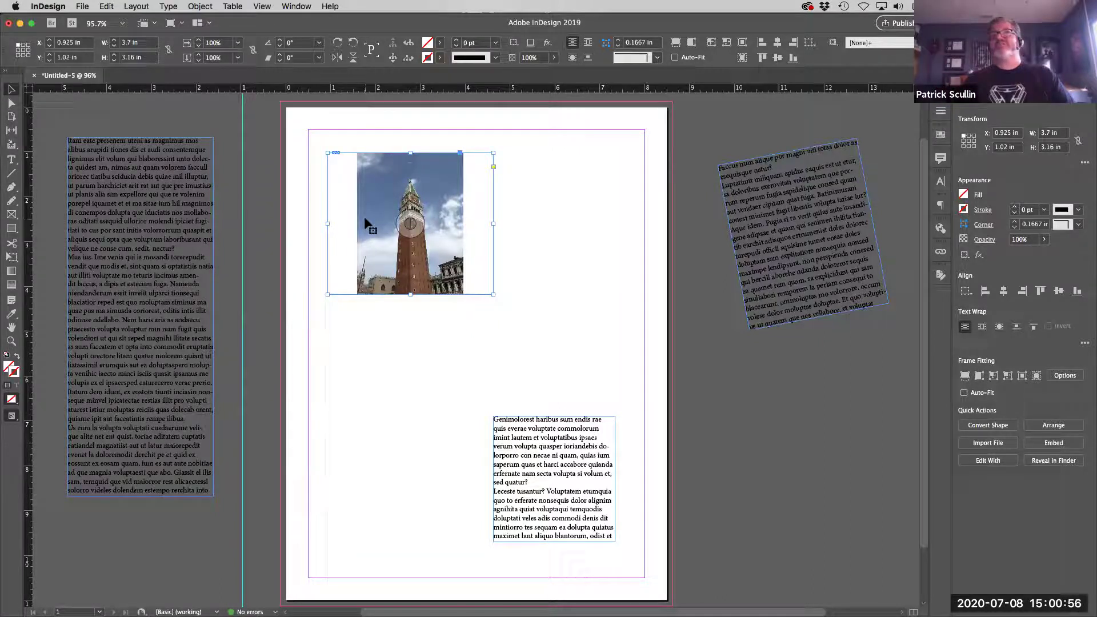
key(super+alt+shift+c)
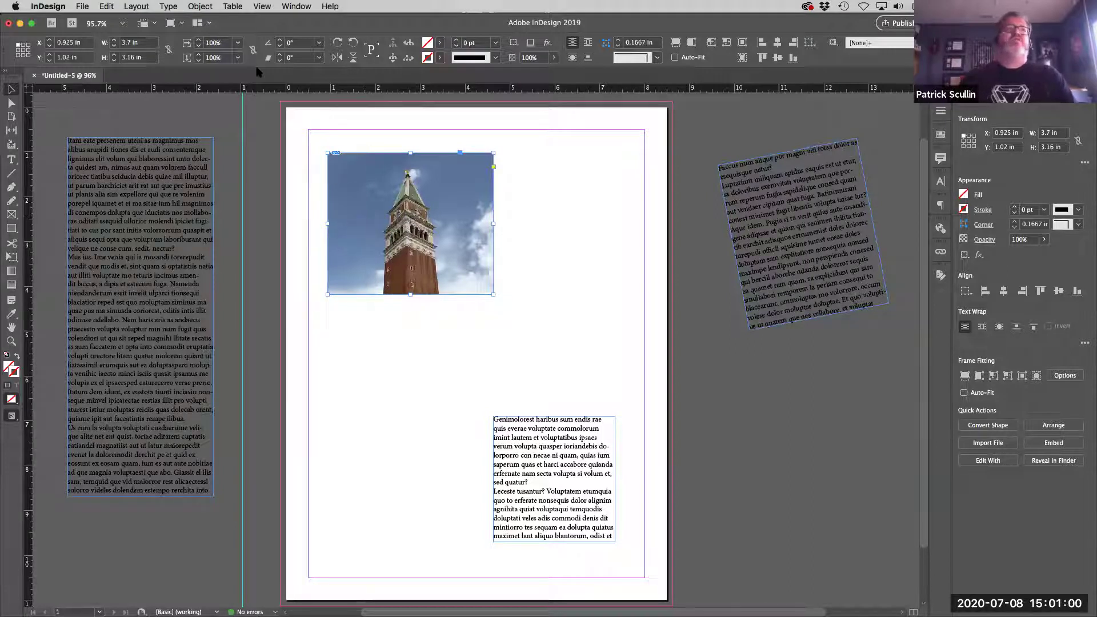
Apply Fit Frame to Content to the tower image frame
click(200, 7)
mouse_move(252, 206)
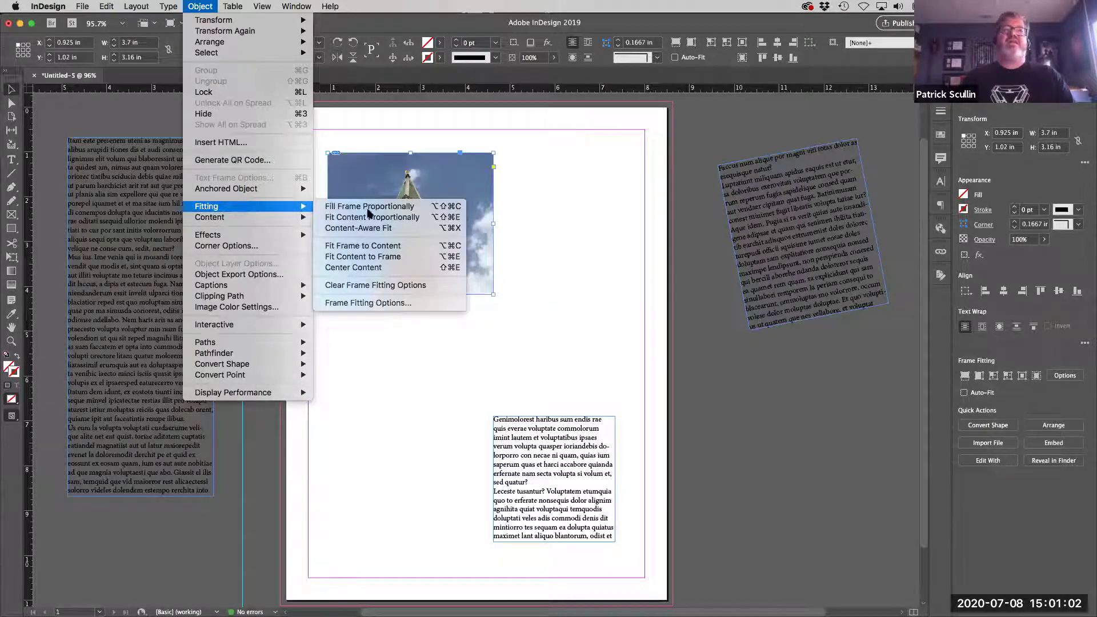
click(409, 252)
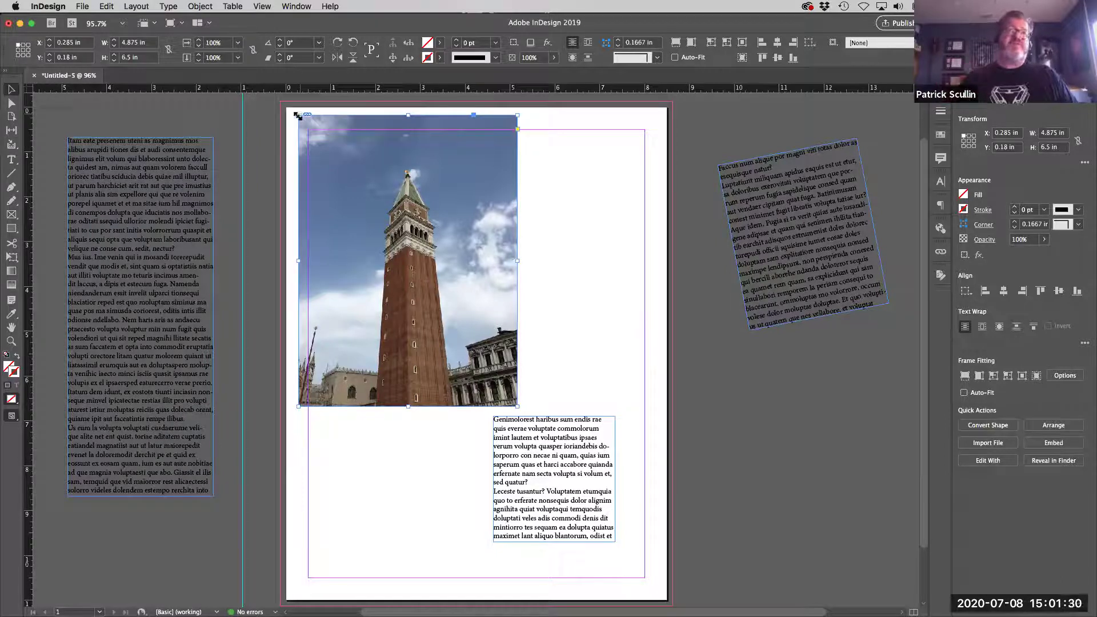
Scale the frame and photo together proportionally to about 2.835 × 3.78 in and move them to about X 0.73 in, Y 0.9 in
drag(297, 116, 319, 134)
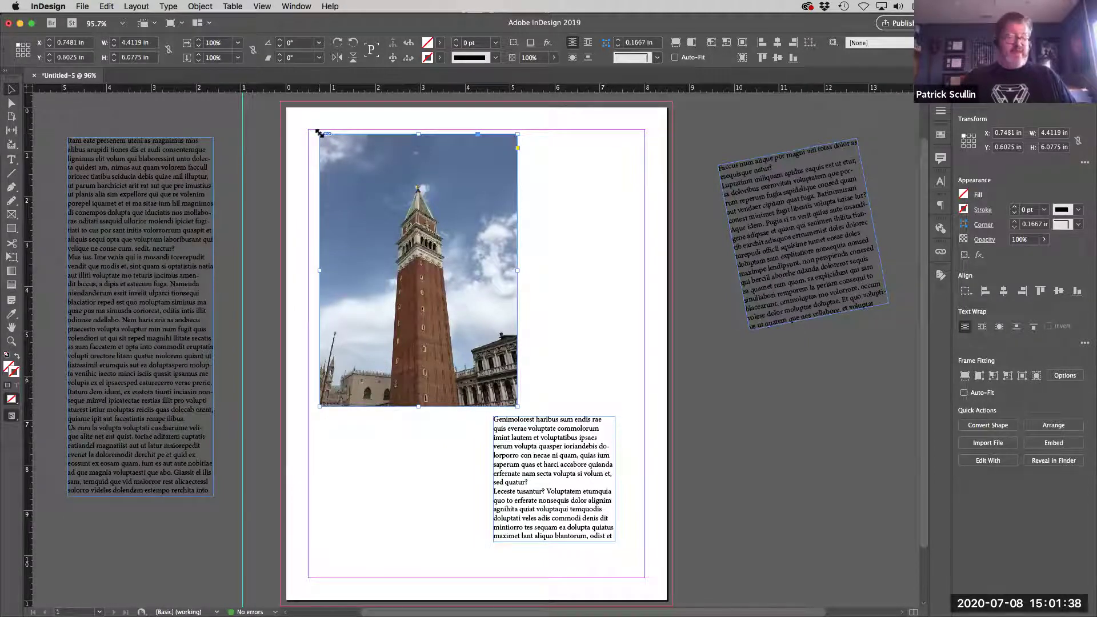
key(super+z)
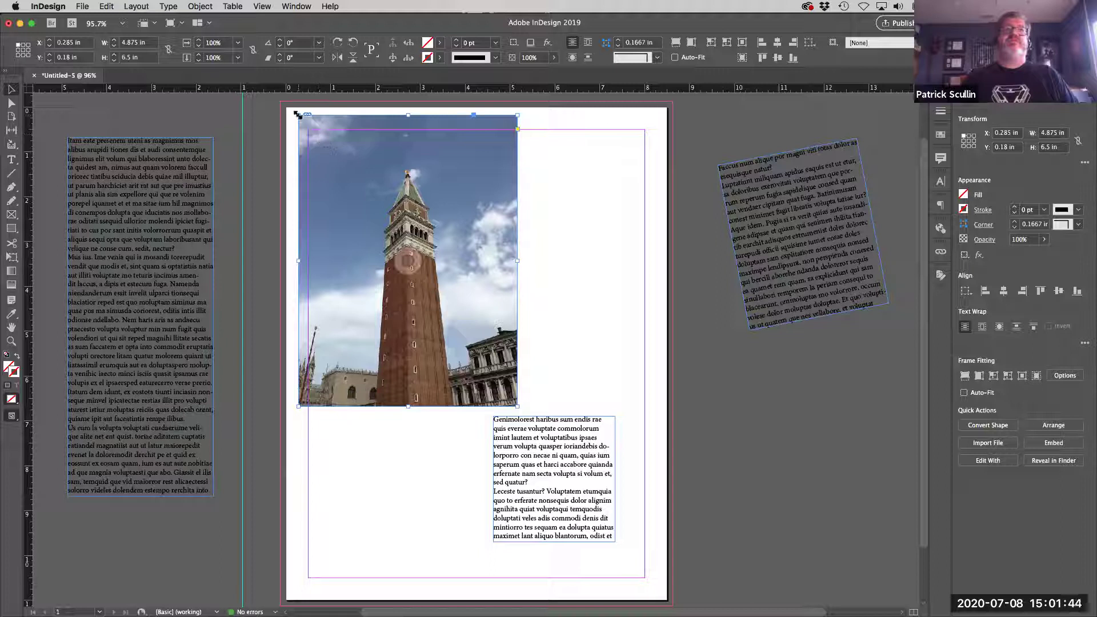
drag(298, 114, 406, 236)
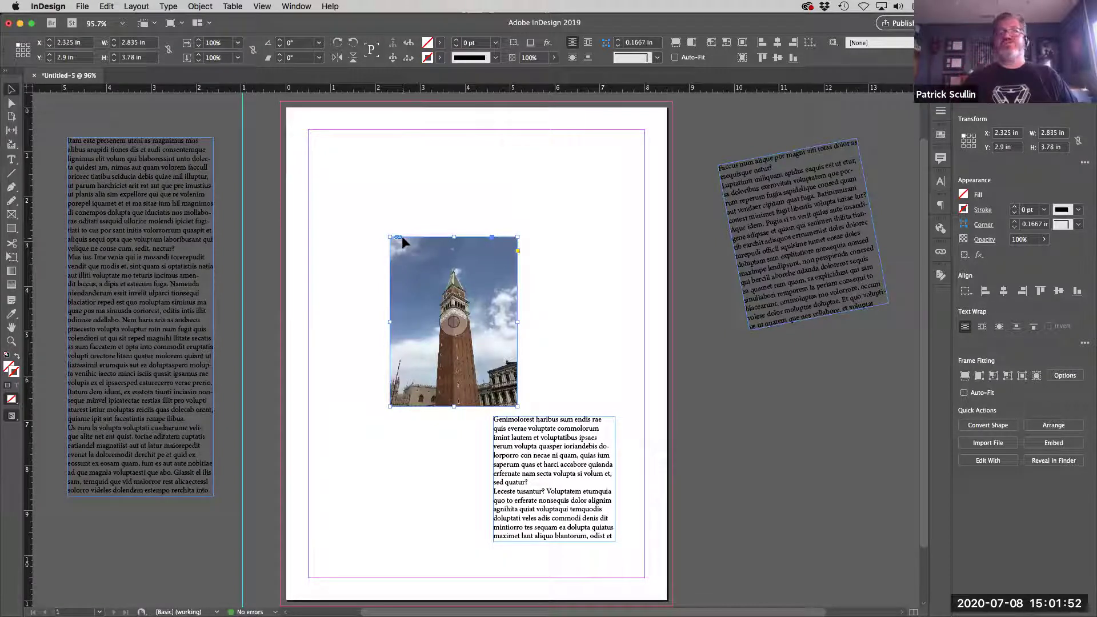
drag(488, 269, 417, 181)
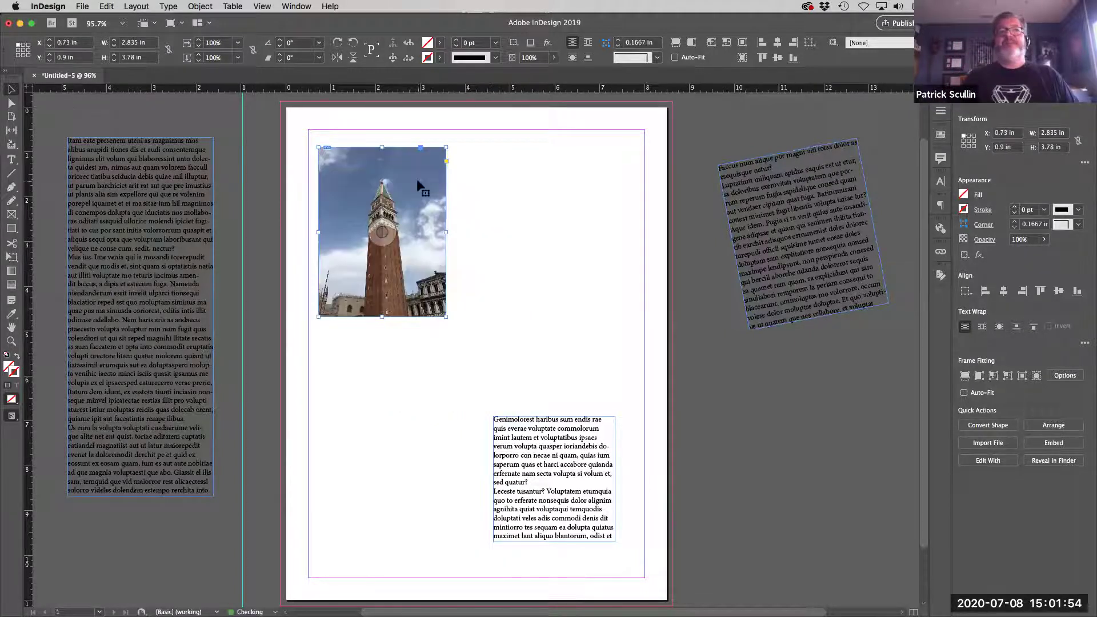
Try scaling the frame and photo without constraining proportions, to about 3.61 × 2.02 in
drag(446, 316, 481, 238)
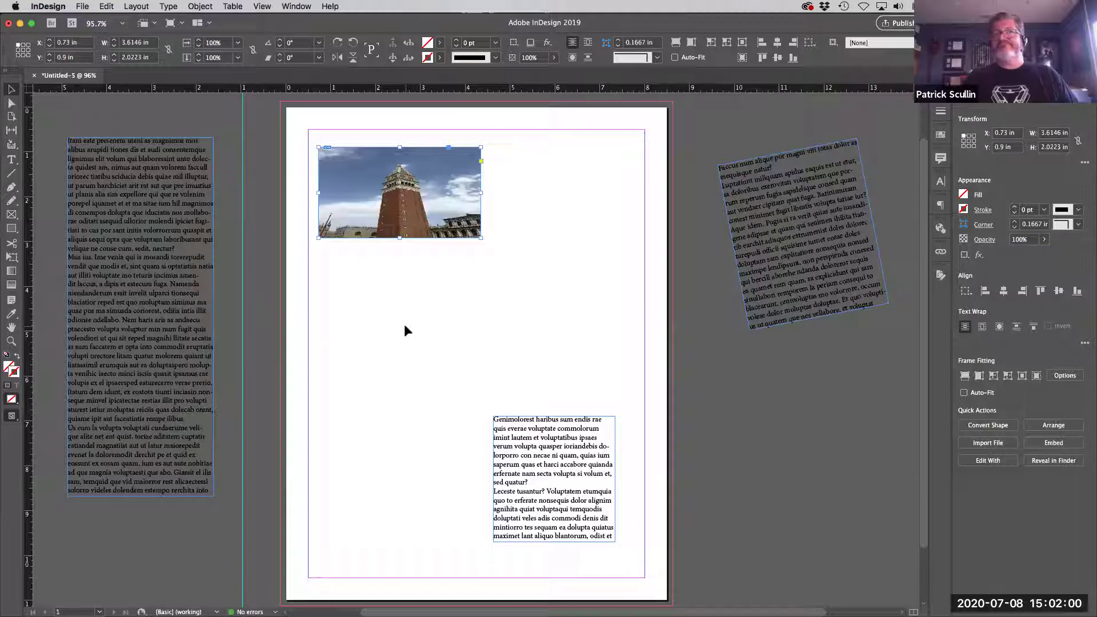
key(super+z)
Move the tower photo onto the pasteboard beside the page and the on-page text frame to about X 6.19 in, Y 2.26 in
drag(331, 173, 338, 207)
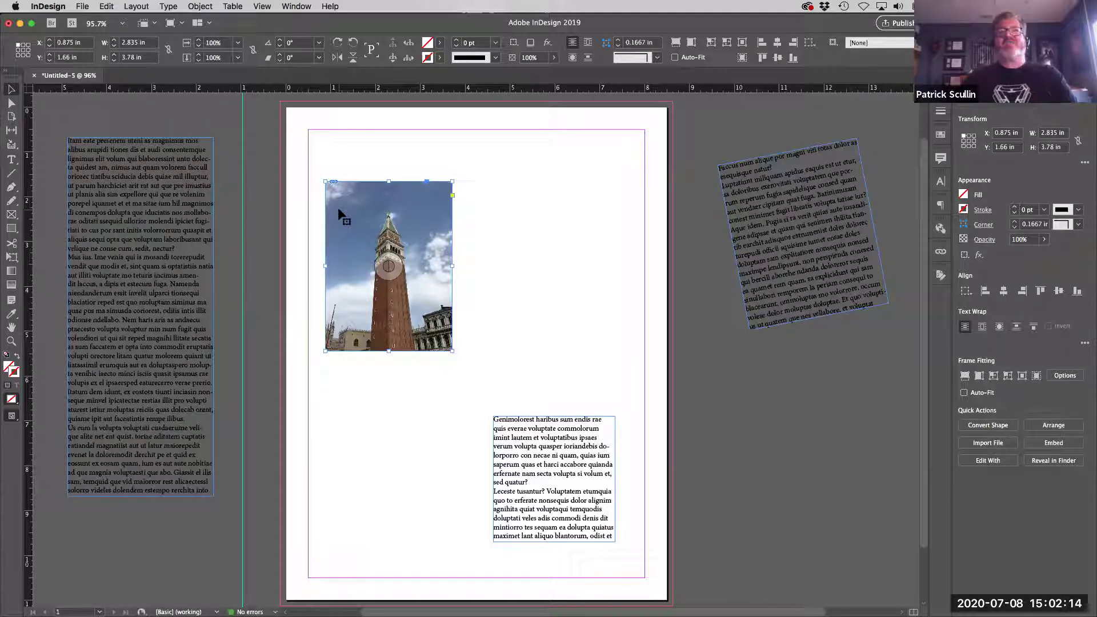
drag(351, 214, 720, 381)
drag(580, 421, 559, 267)
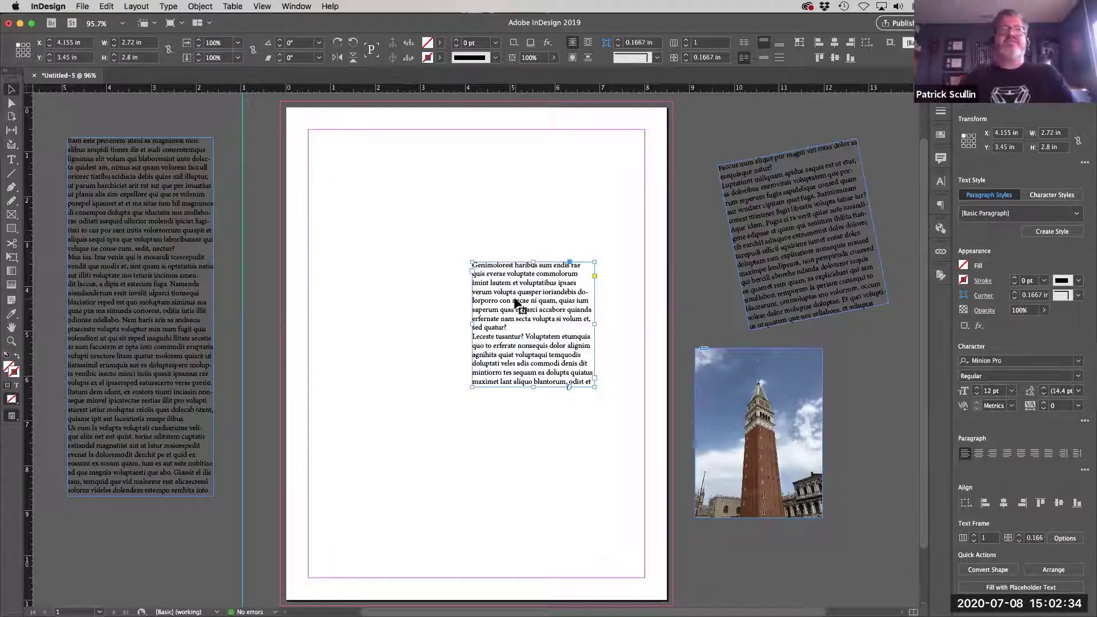
drag(514, 306, 605, 251)
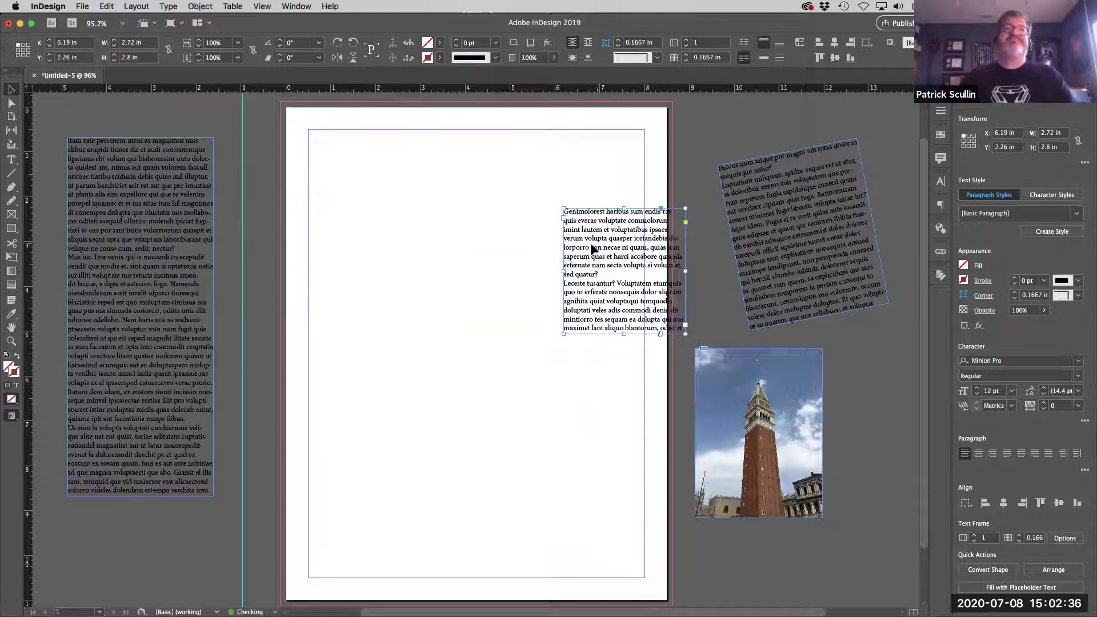
Set up two page columns with a 0.5 in gutter in the Margins and Columns settings, with the page kept in view
click(144, 8)
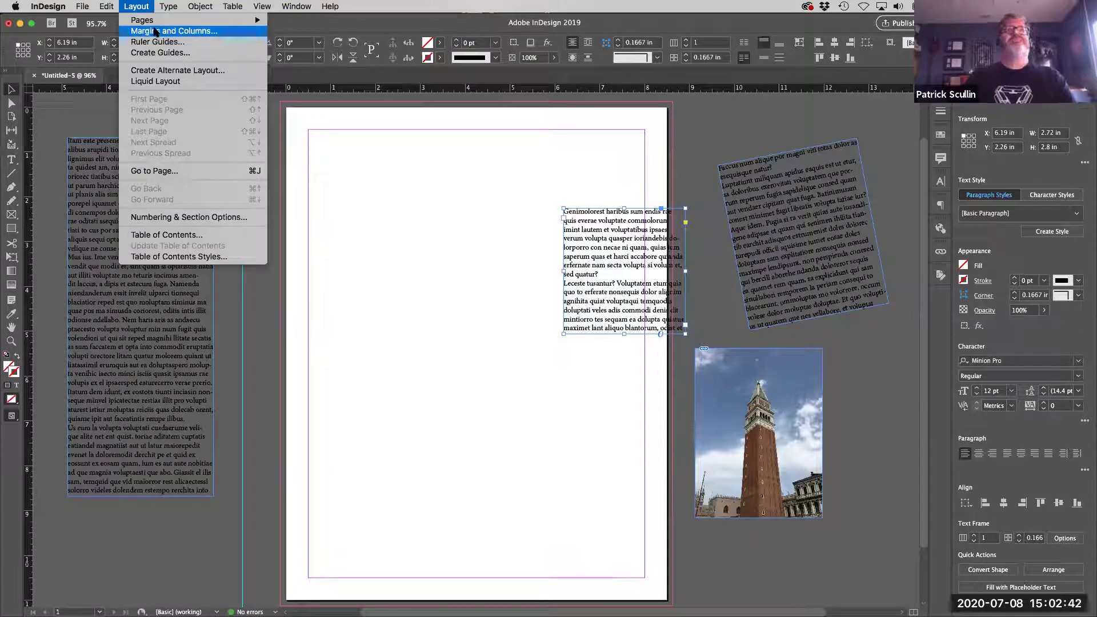
click(155, 31)
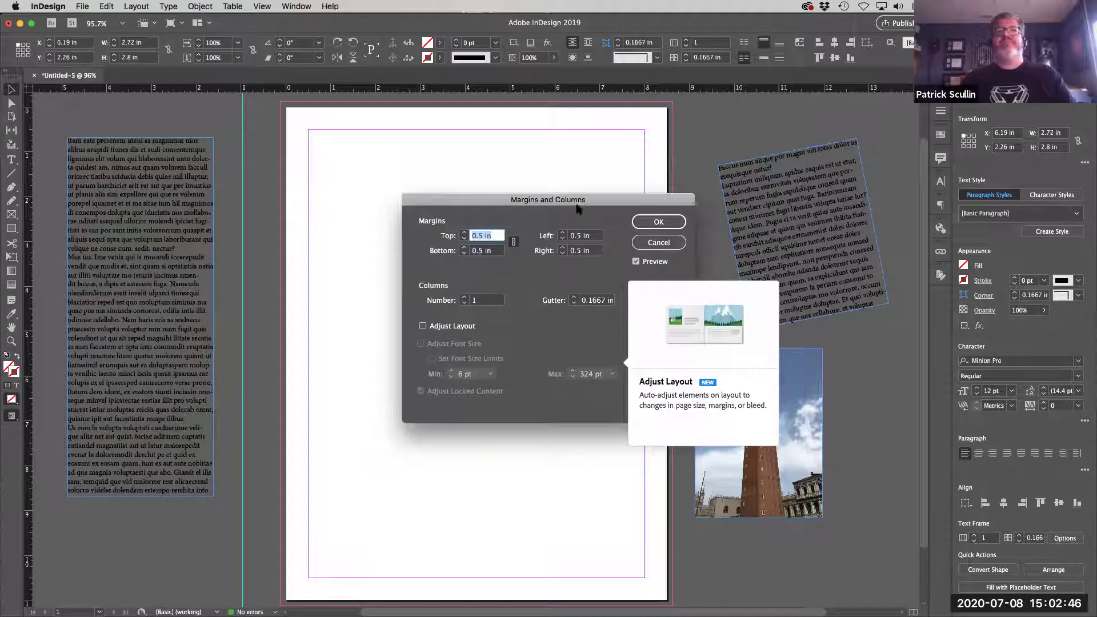
drag(465, 203, 126, 162)
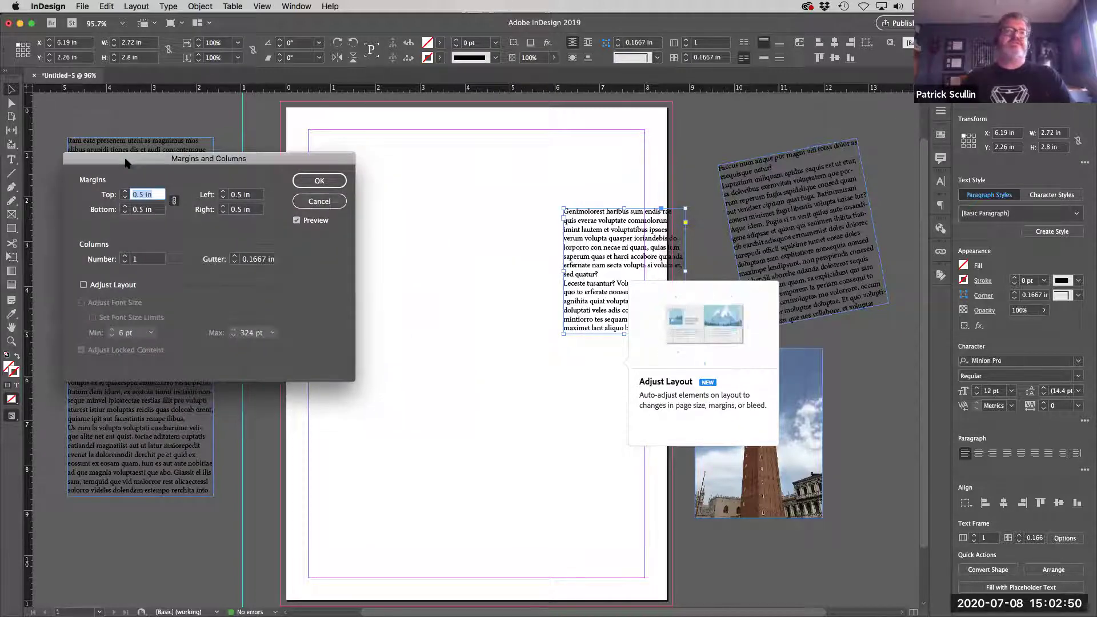
click(124, 256)
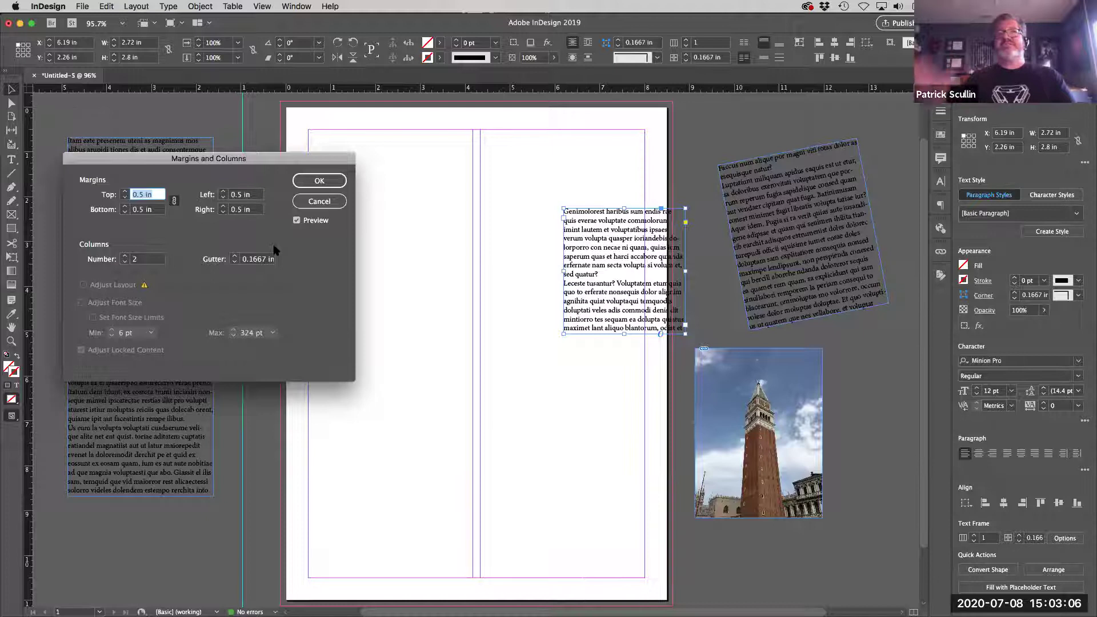
click(235, 257)
click(234, 257)
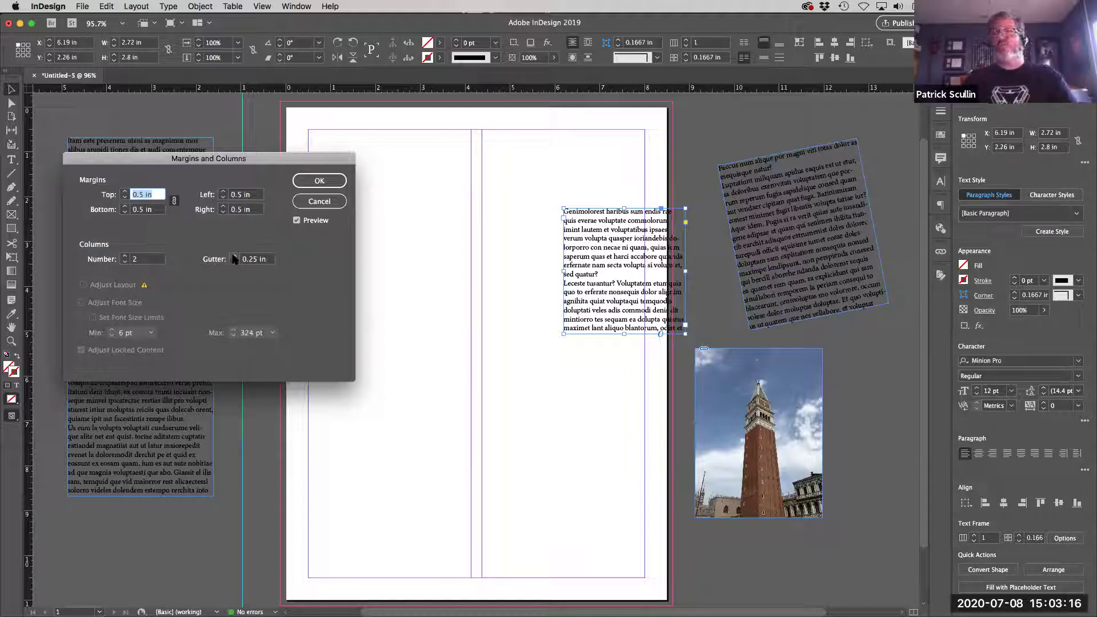
click(234, 256)
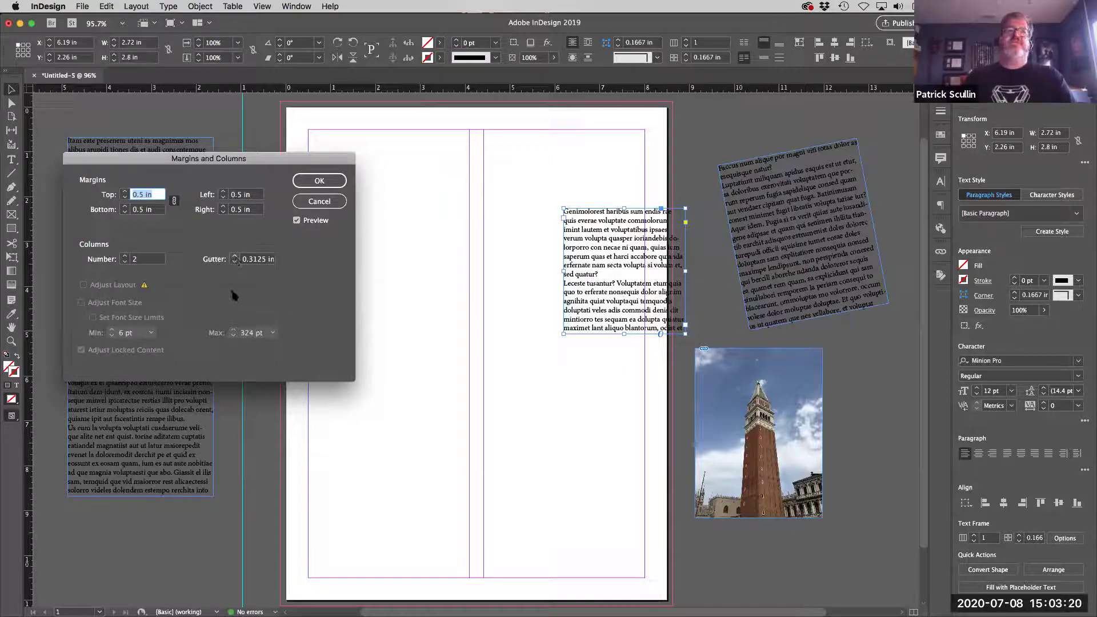
click(234, 256)
click(234, 257)
click(235, 257)
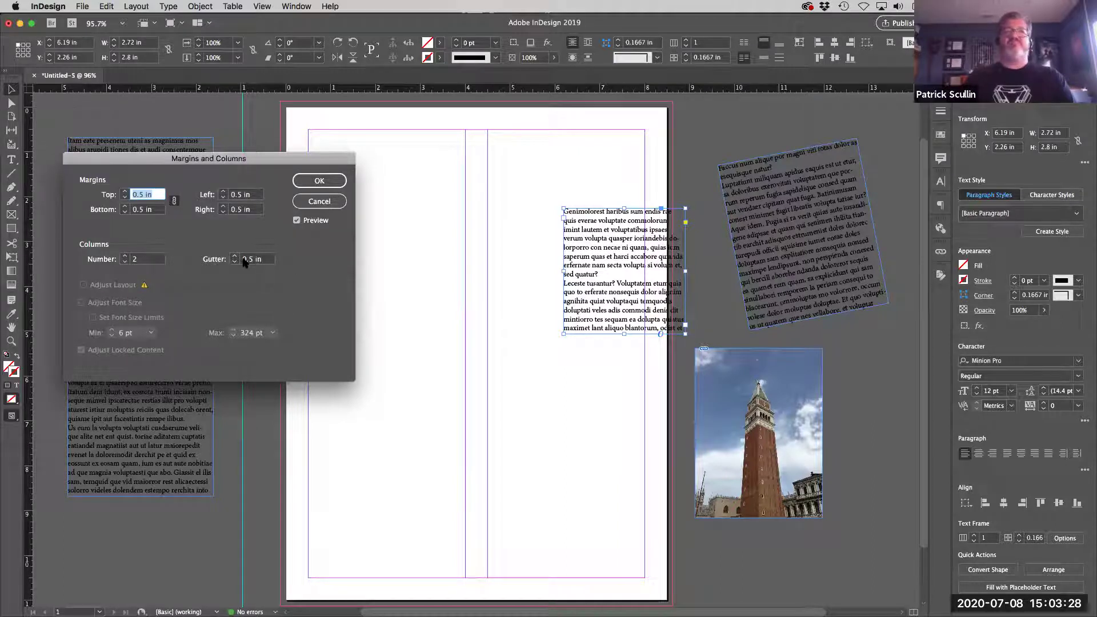
Change the page to three columns with a 0.3125 in gutter
click(125, 257)
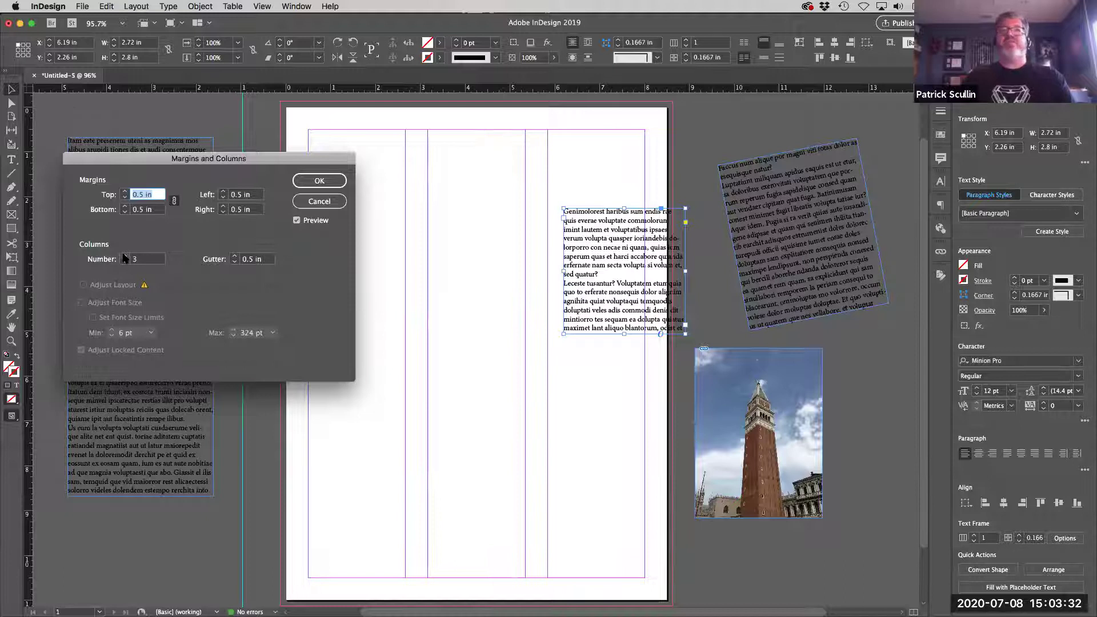
click(234, 262)
click(235, 262)
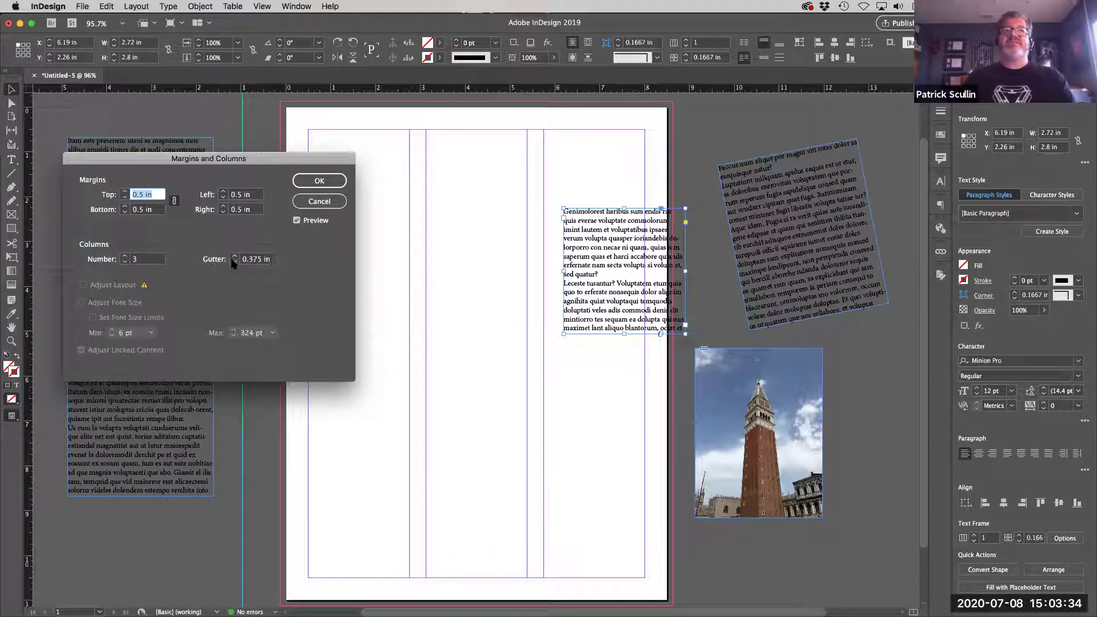
click(234, 262)
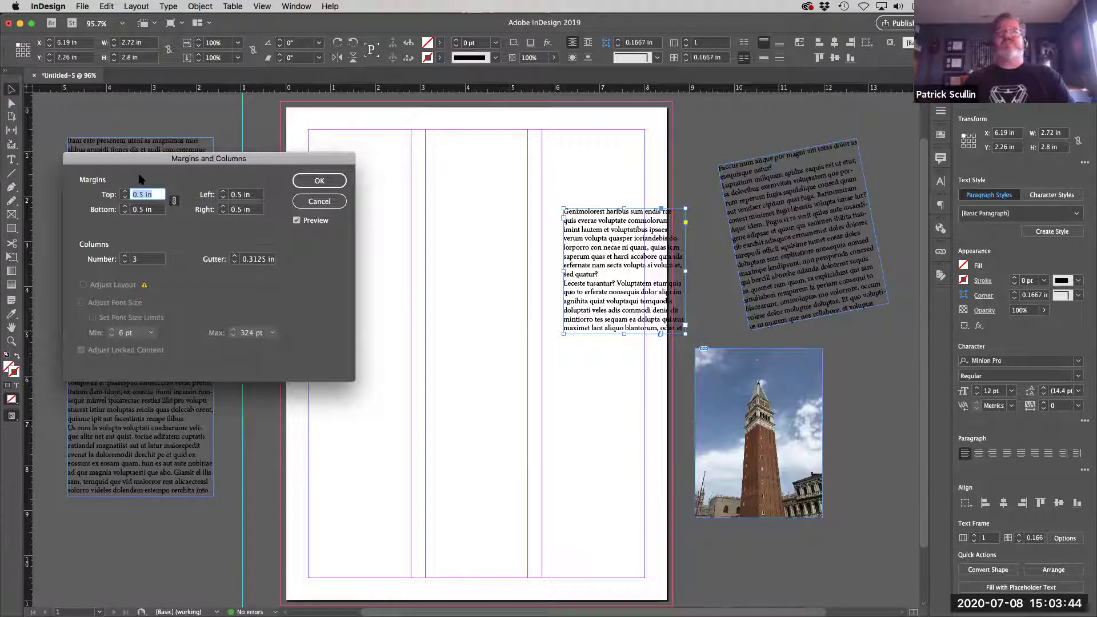
Set all four page margins to 0.375 in and apply the margin and column settings
click(125, 197)
click(124, 198)
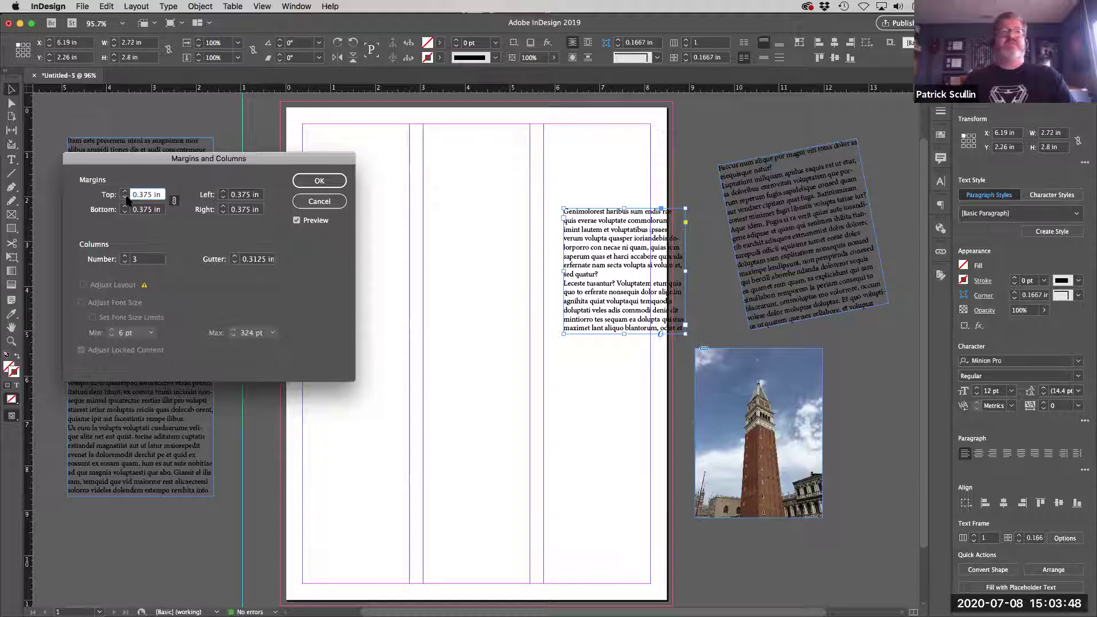
click(319, 181)
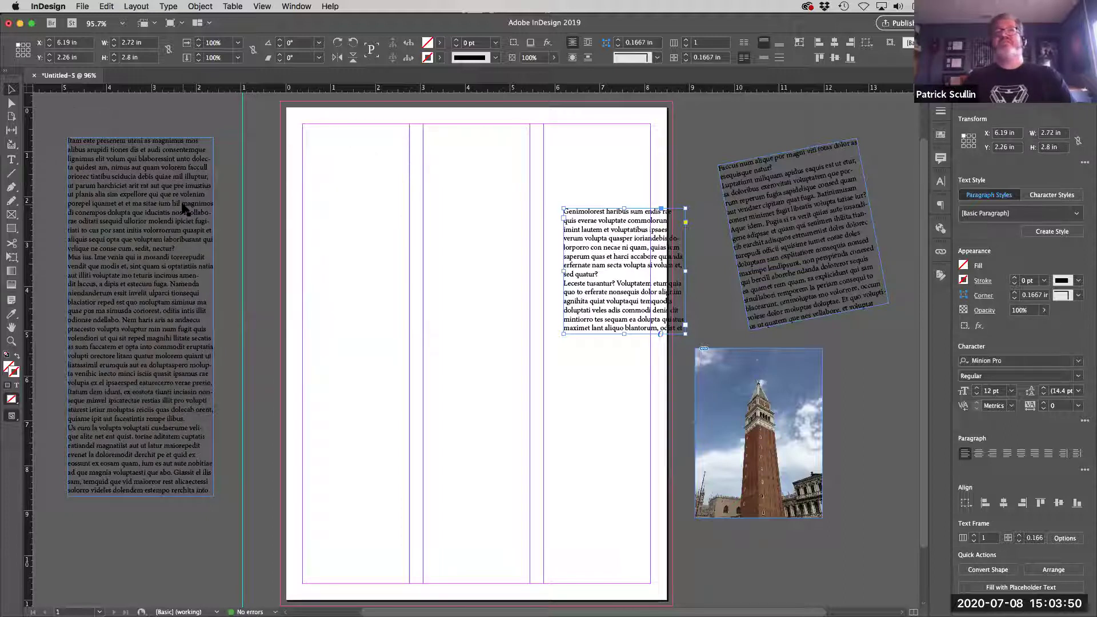
click(137, 6)
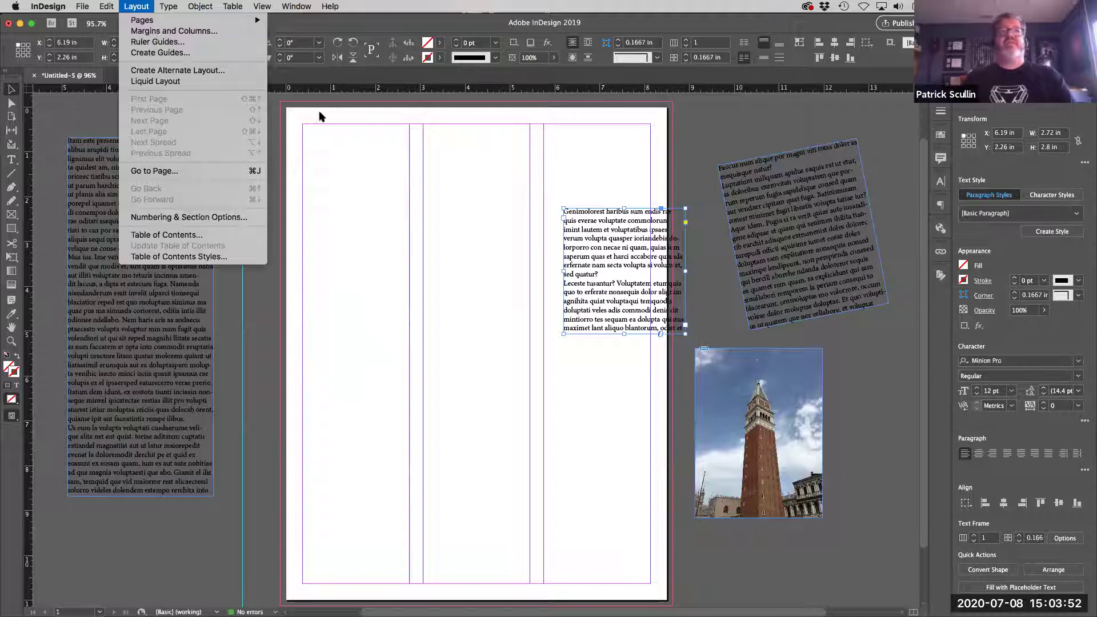
click(91, 104)
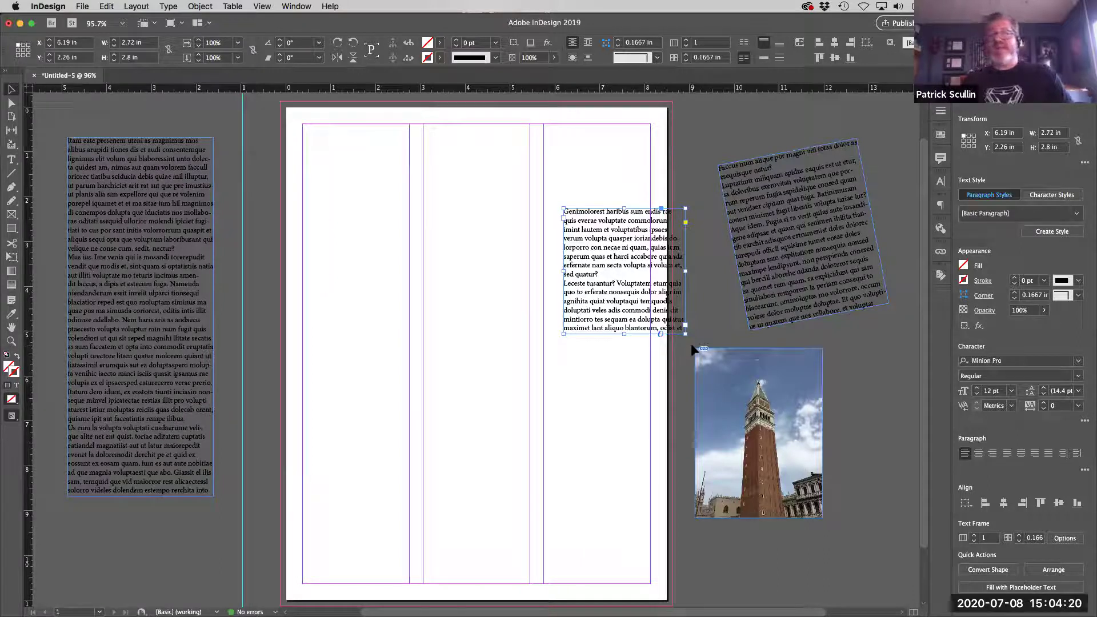
Review the list of available workspace presets without switching from the Essentials workspace
click(307, 6)
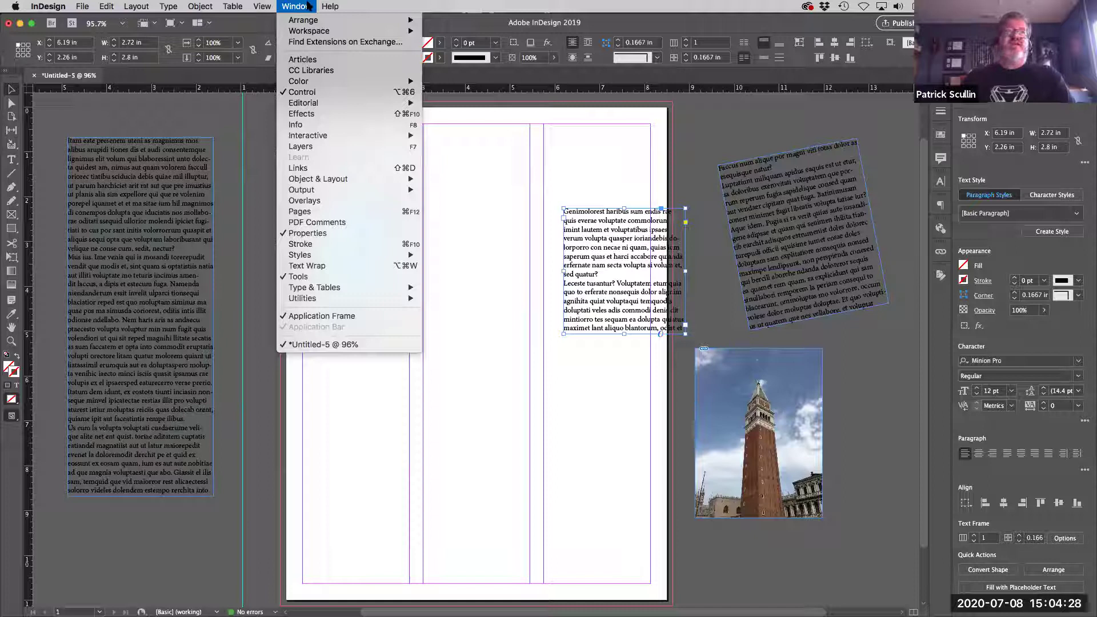
click(427, 122)
click(296, 6)
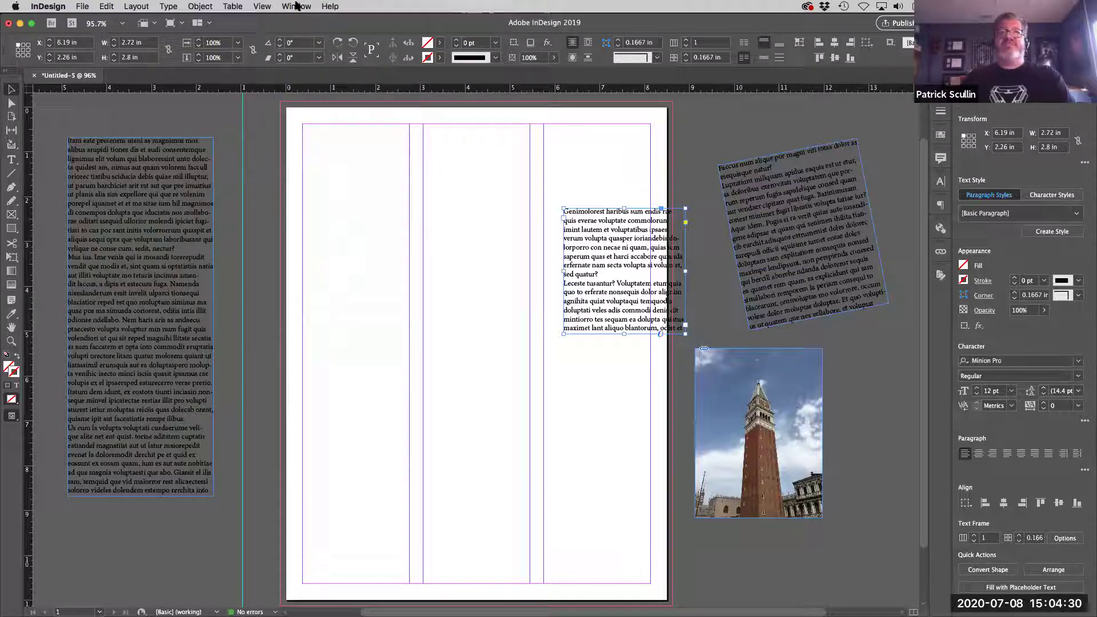
mouse_move(298, 30)
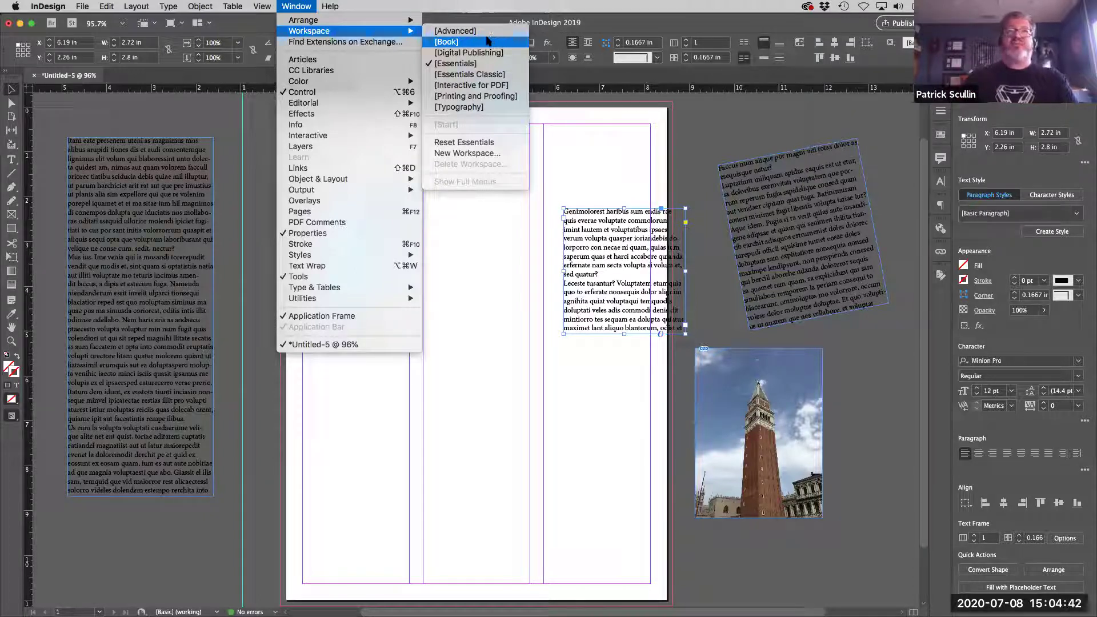
click(607, 27)
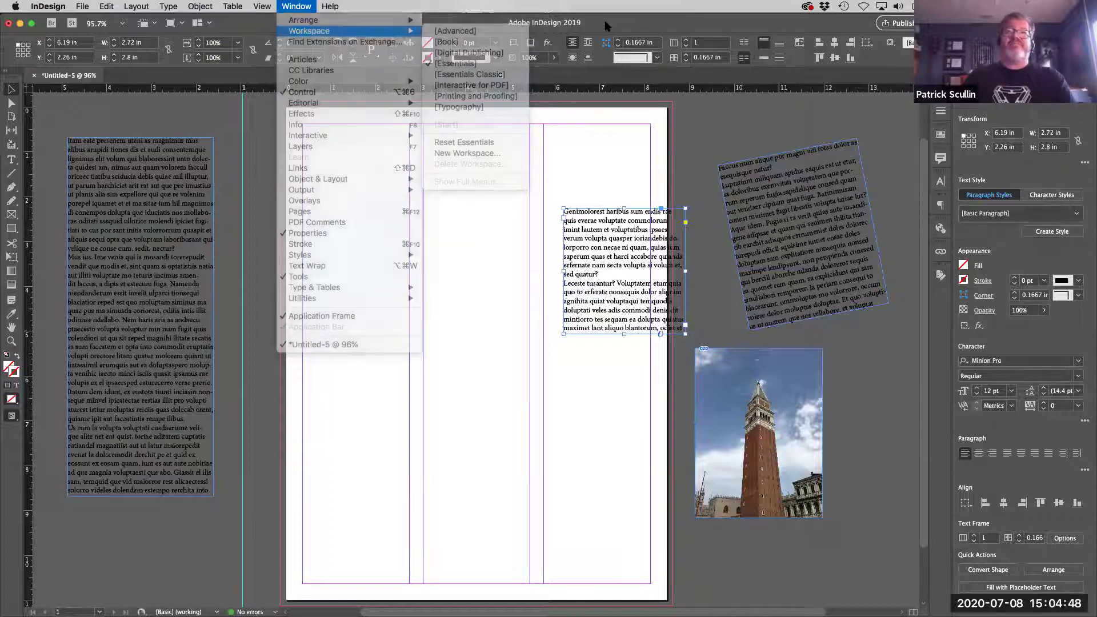
key(ctrl+Up)
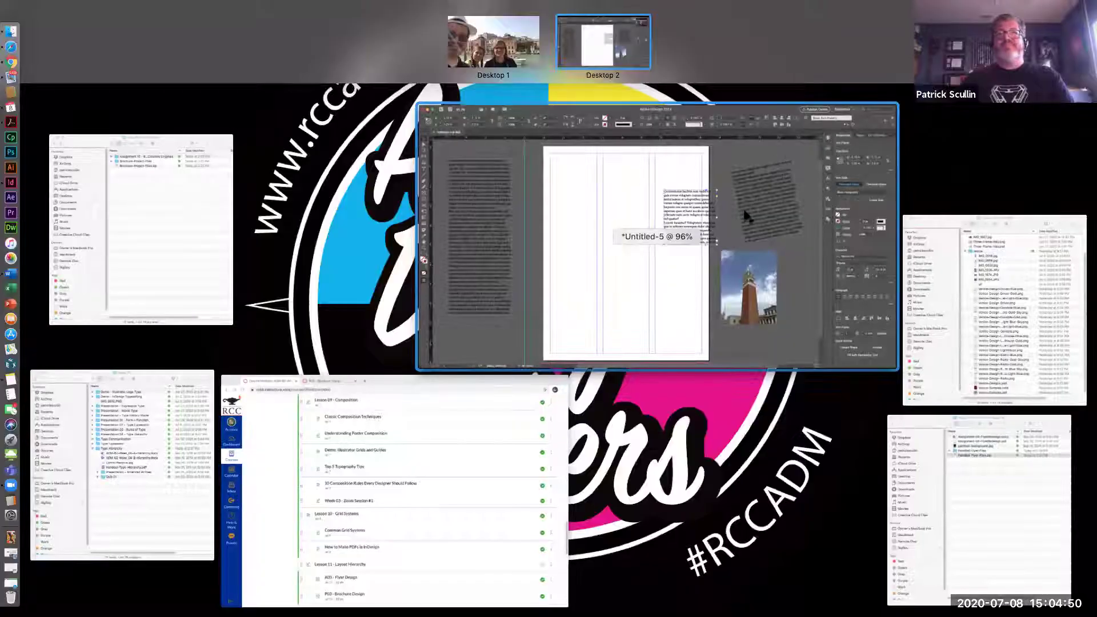
click(744, 214)
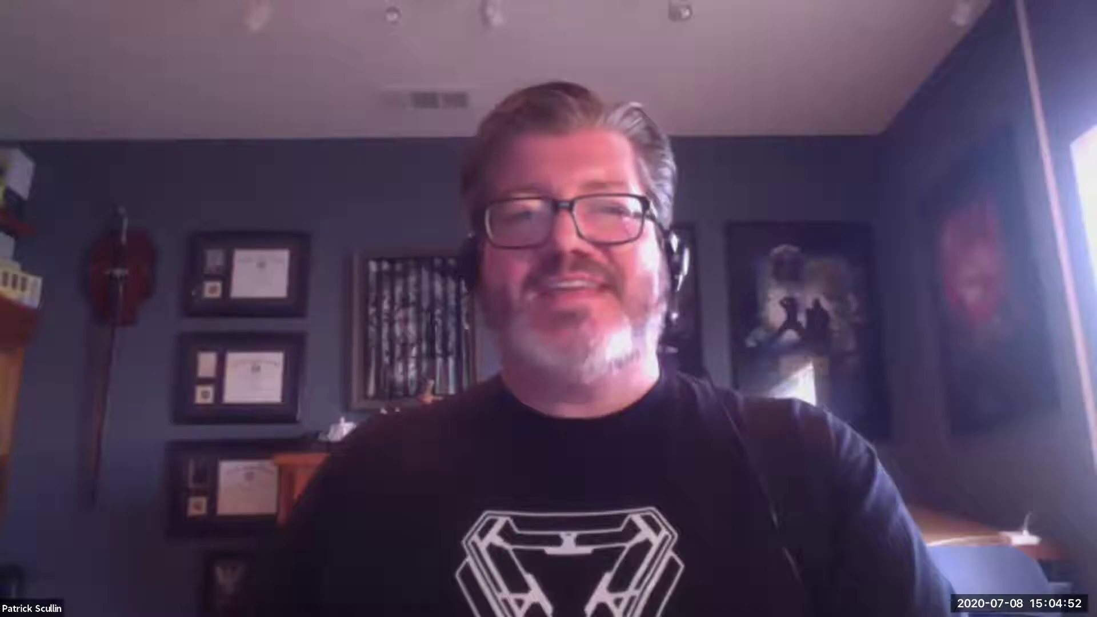